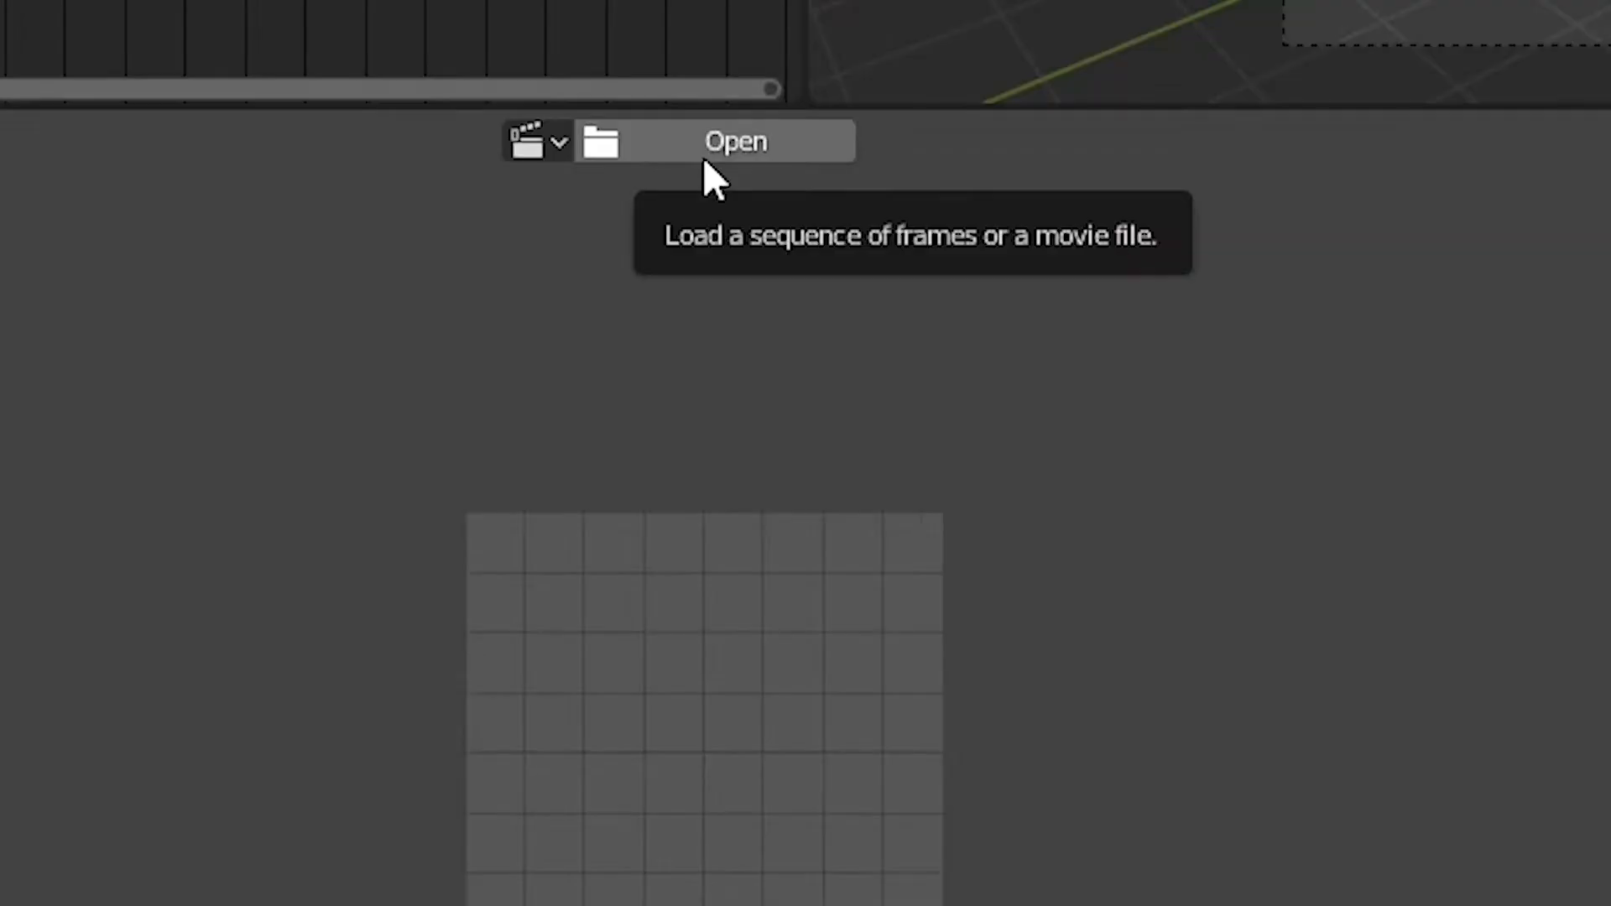
Set the output frame rate to 23.98 fps.
{"action": "left_click", "coordinate": [667, 297]}
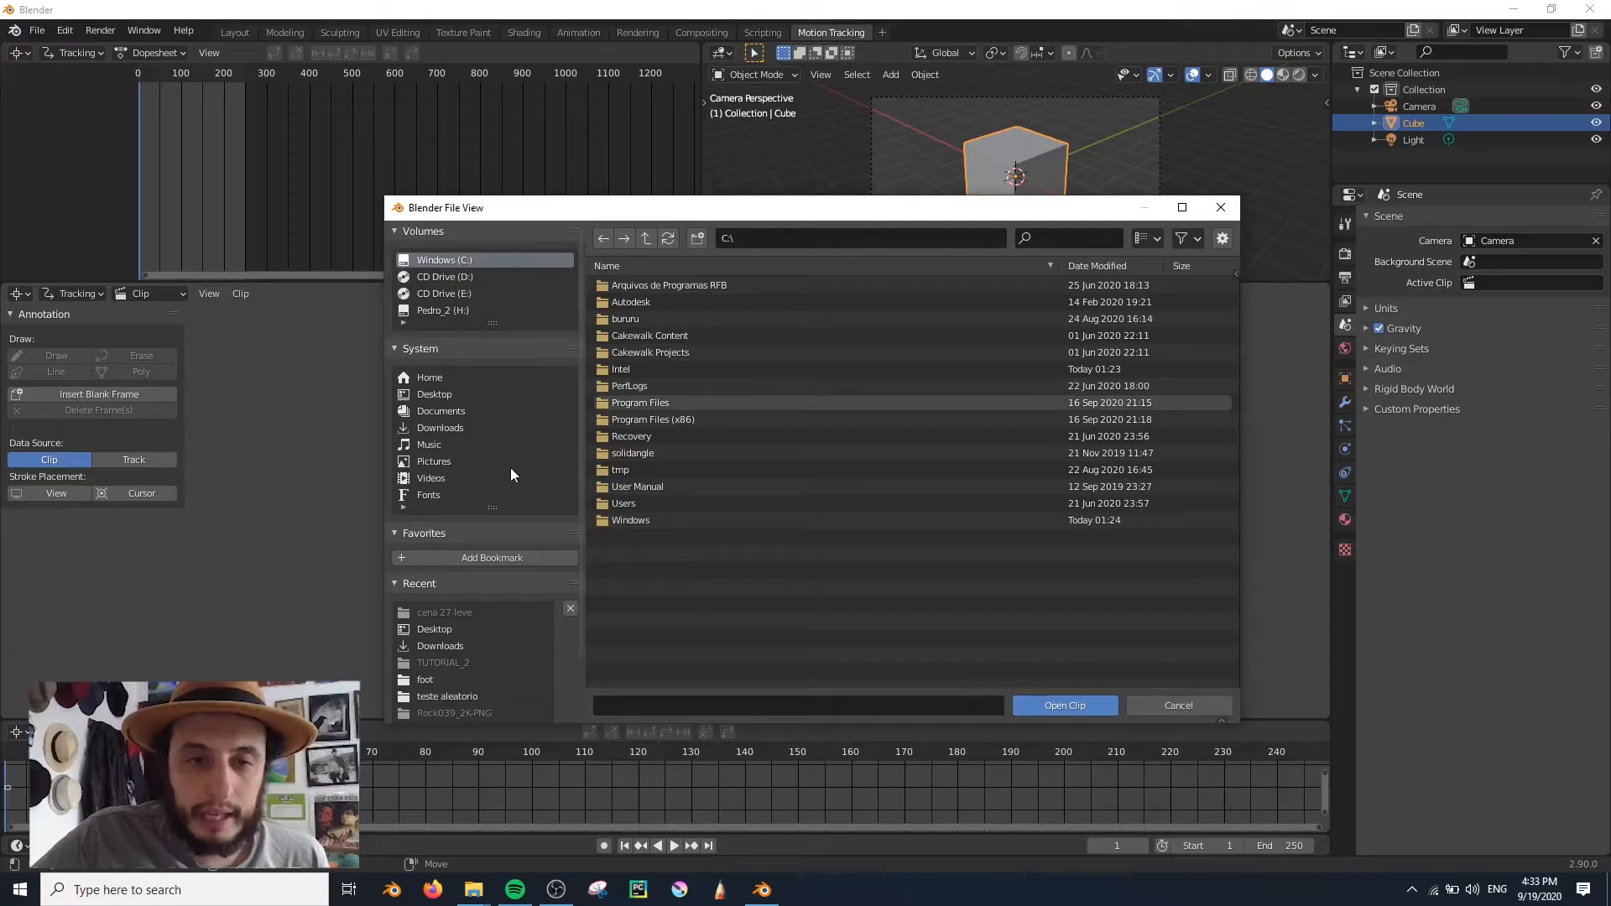
{"action": "left_click", "coordinate": [1221, 207]}
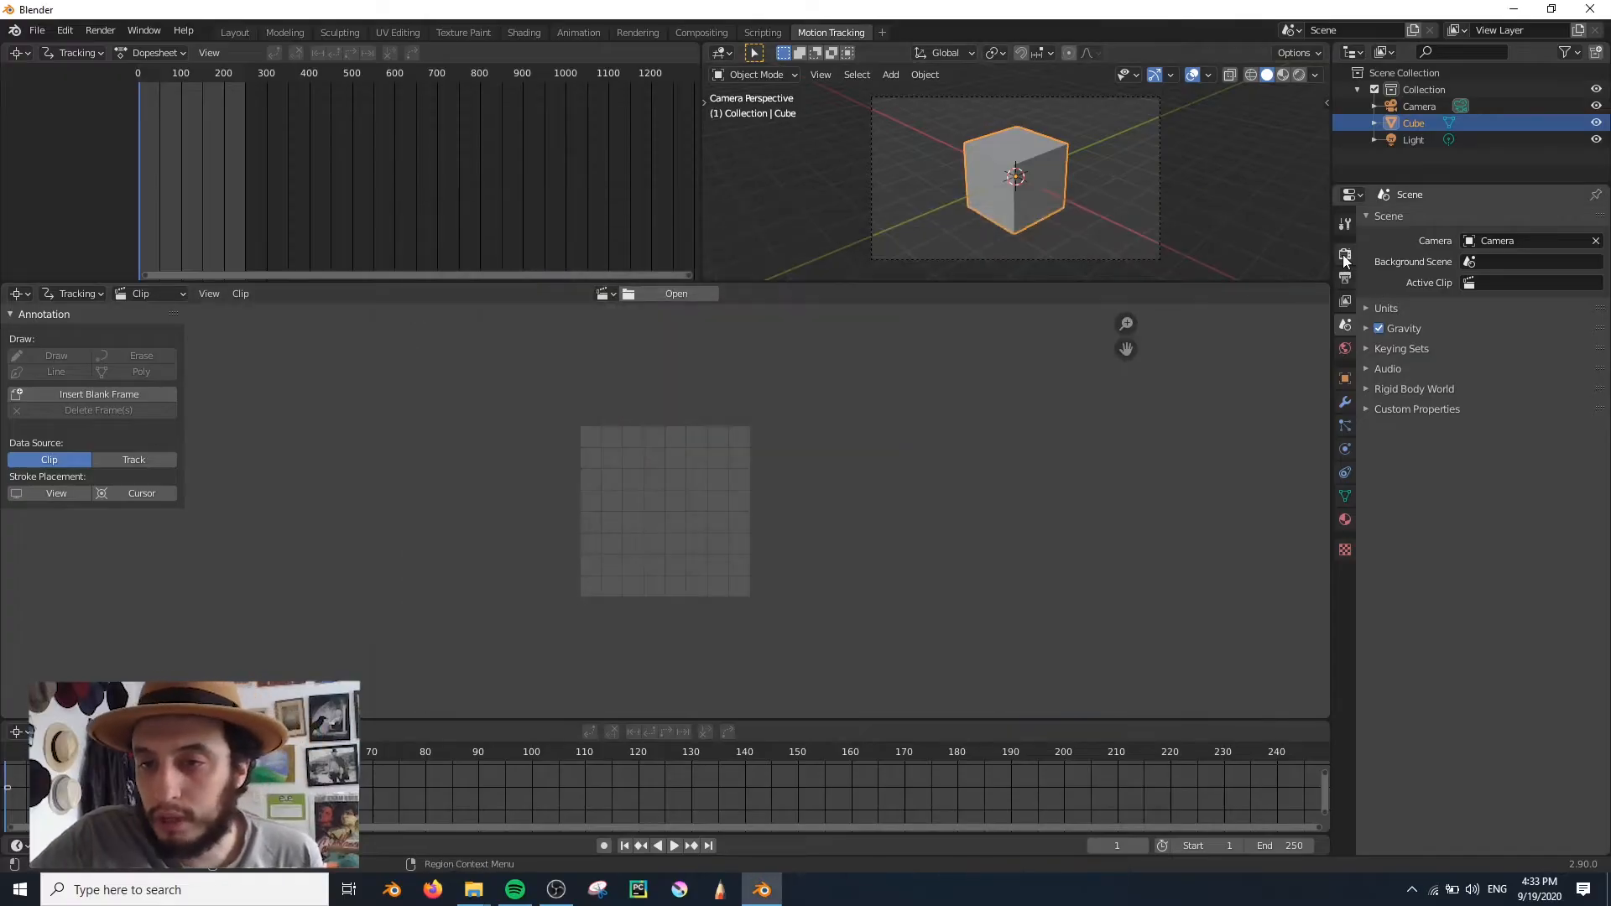
{"action": "left_click", "coordinate": [1345, 255]}
{"action": "left_click", "coordinate": [1346, 278]}
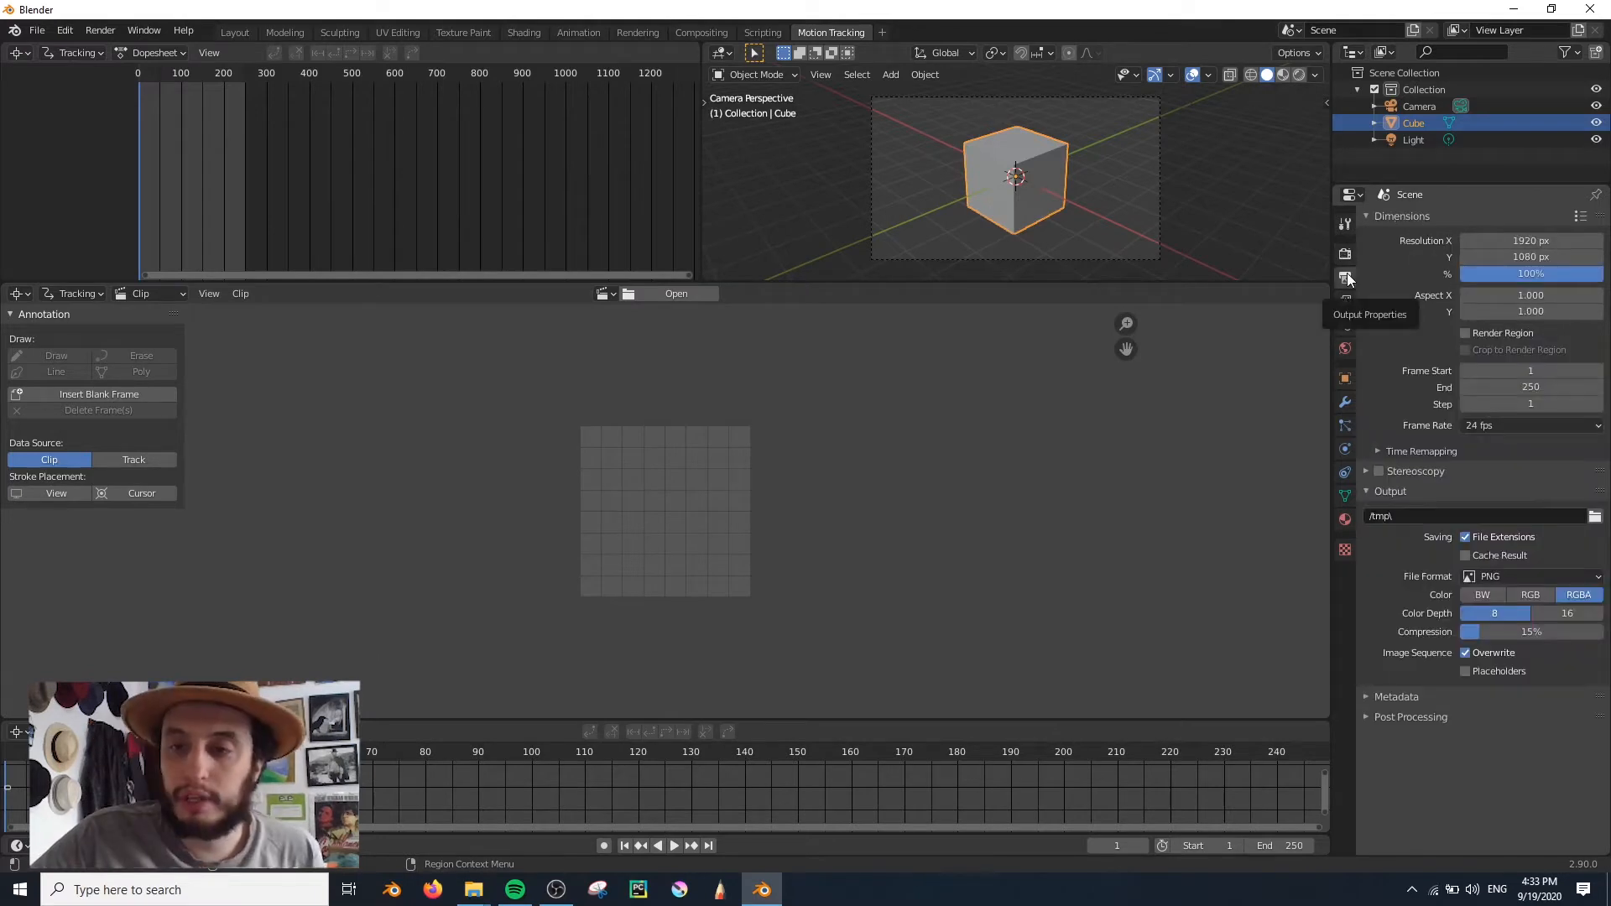
{"action": "left_click", "coordinate": [1345, 255]}
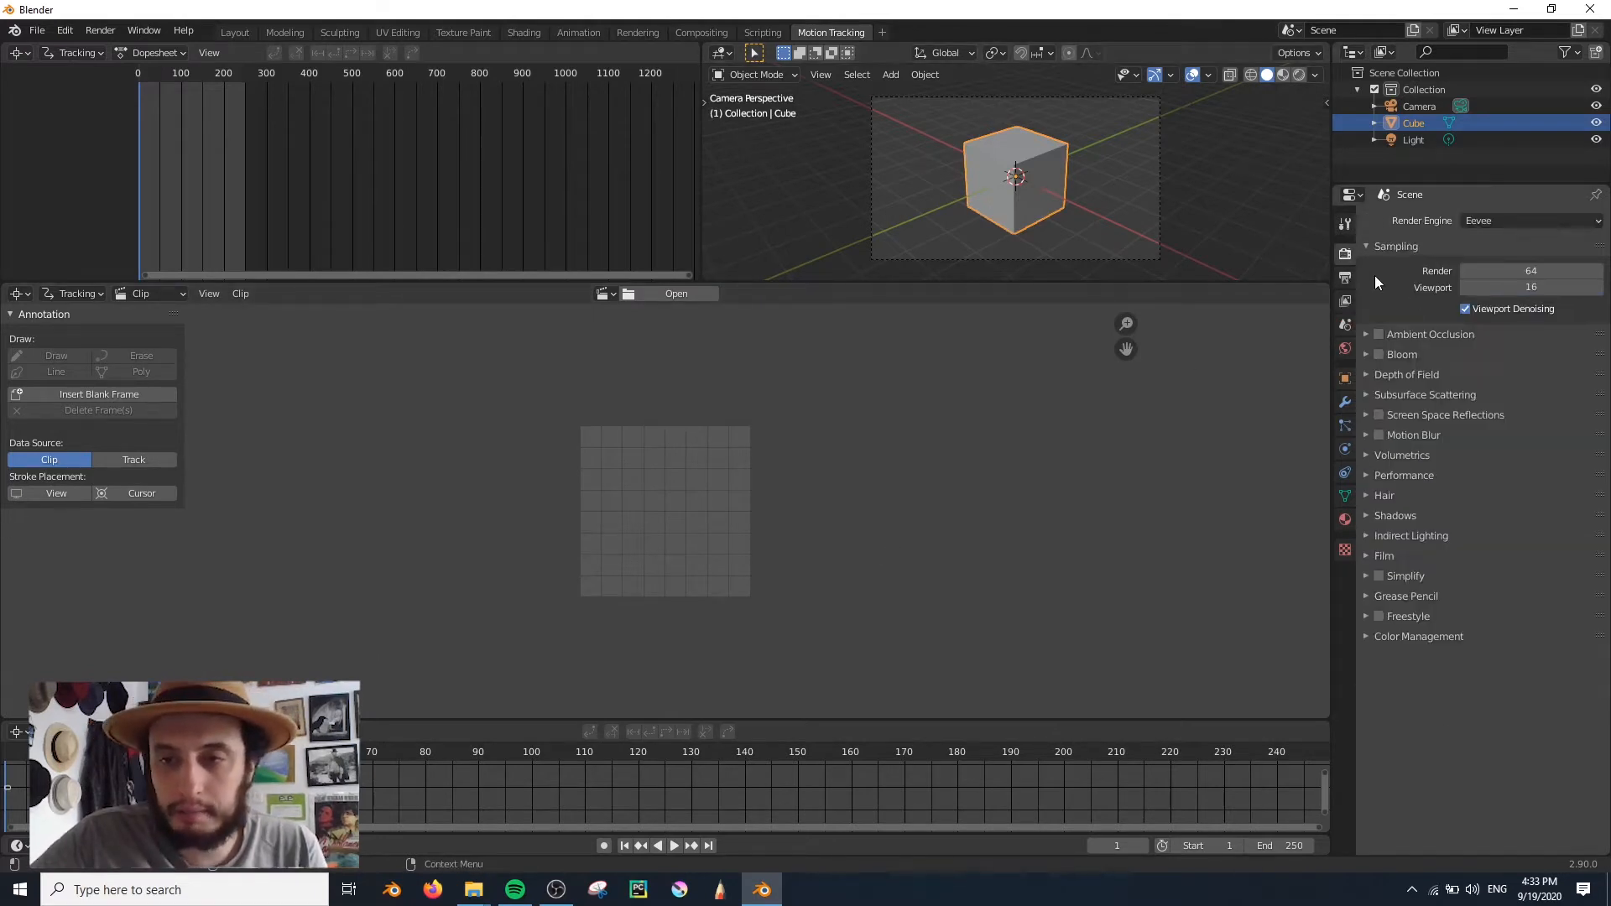
{"action": "left_click", "coordinate": [1342, 277]}
{"action": "left_click", "coordinate": [1315, 584]}
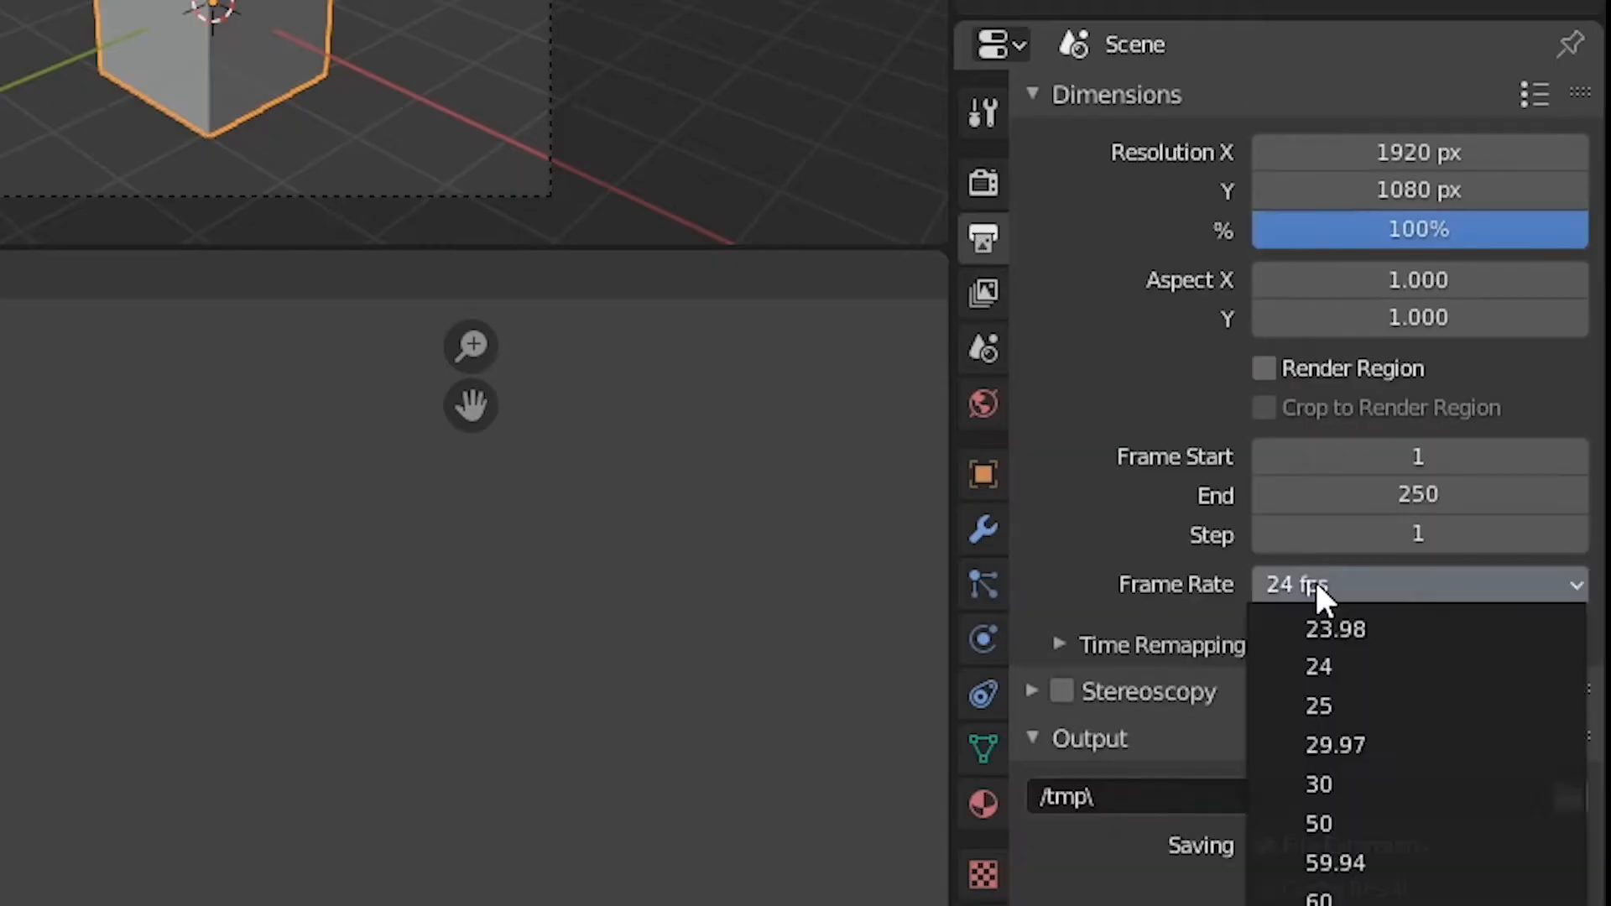
{"action": "left_click", "coordinate": [1371, 625]}
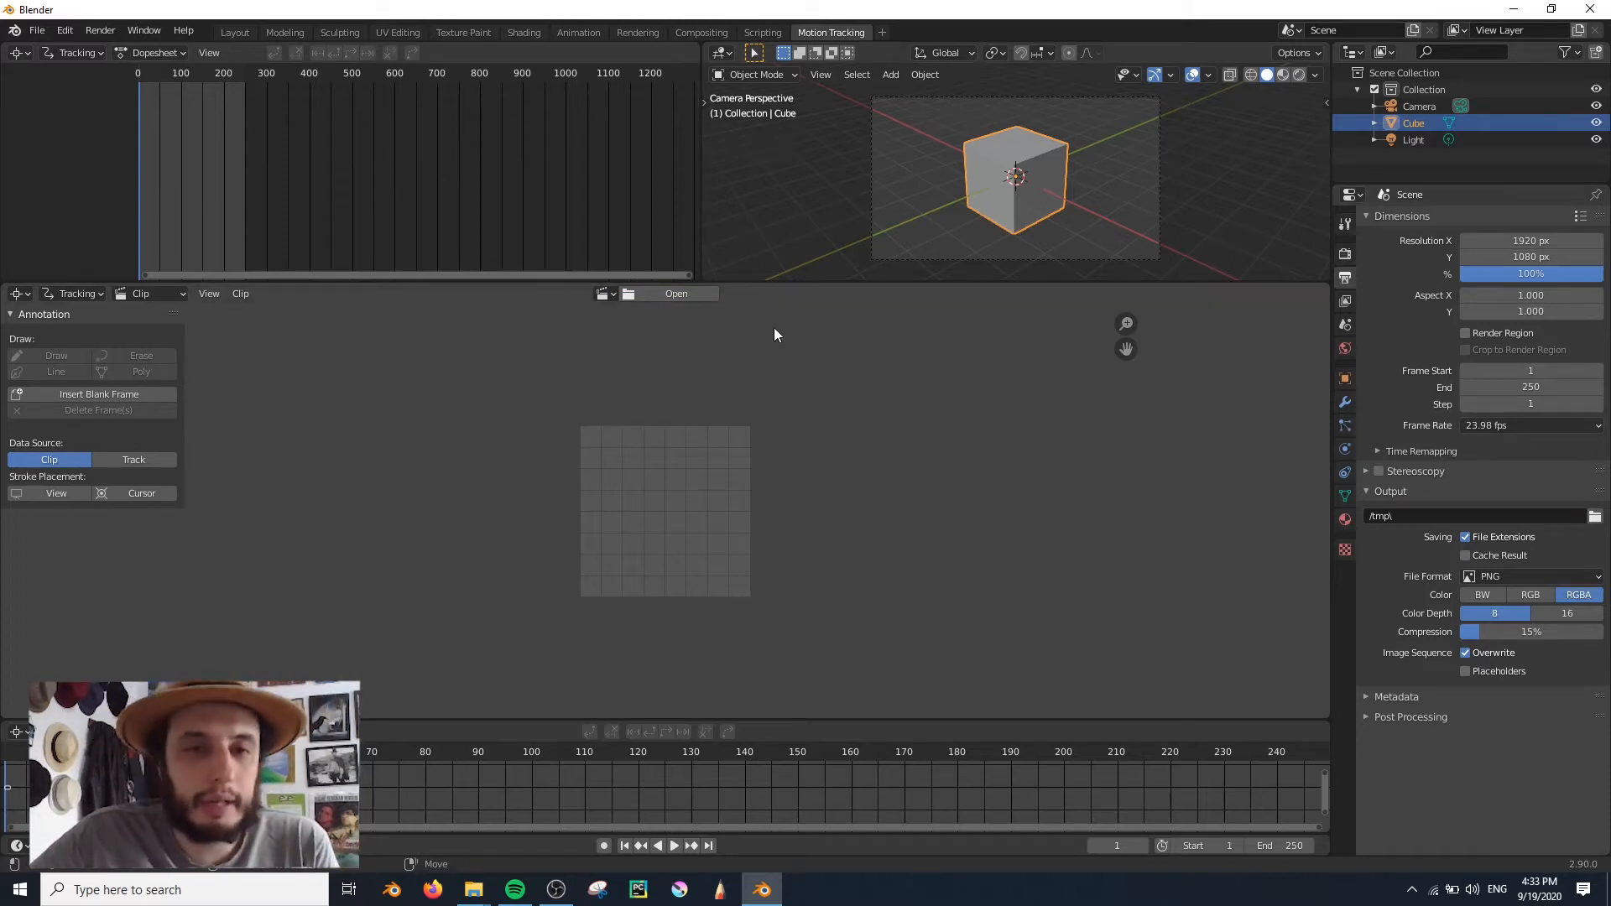
Load the movie clip MVI_2186.MP4 from the footage folder in TUTORIAIS VFX BLENDER\EN on drive H.
{"action": "left_click", "coordinate": [687, 295]}
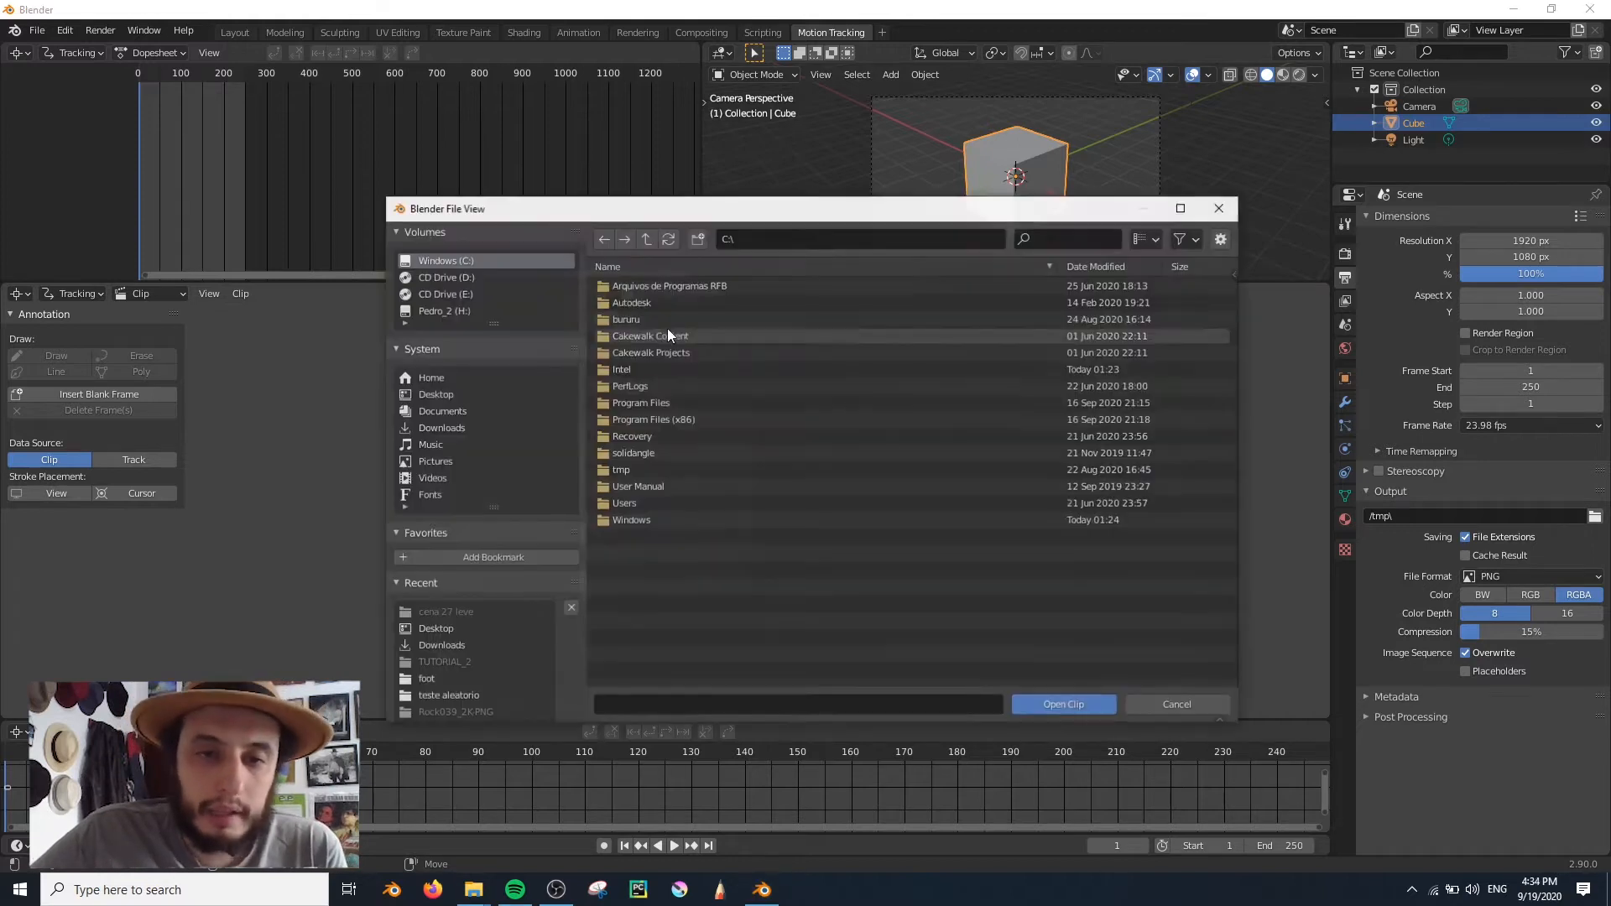
{"action": "left_click", "coordinate": [447, 311]}
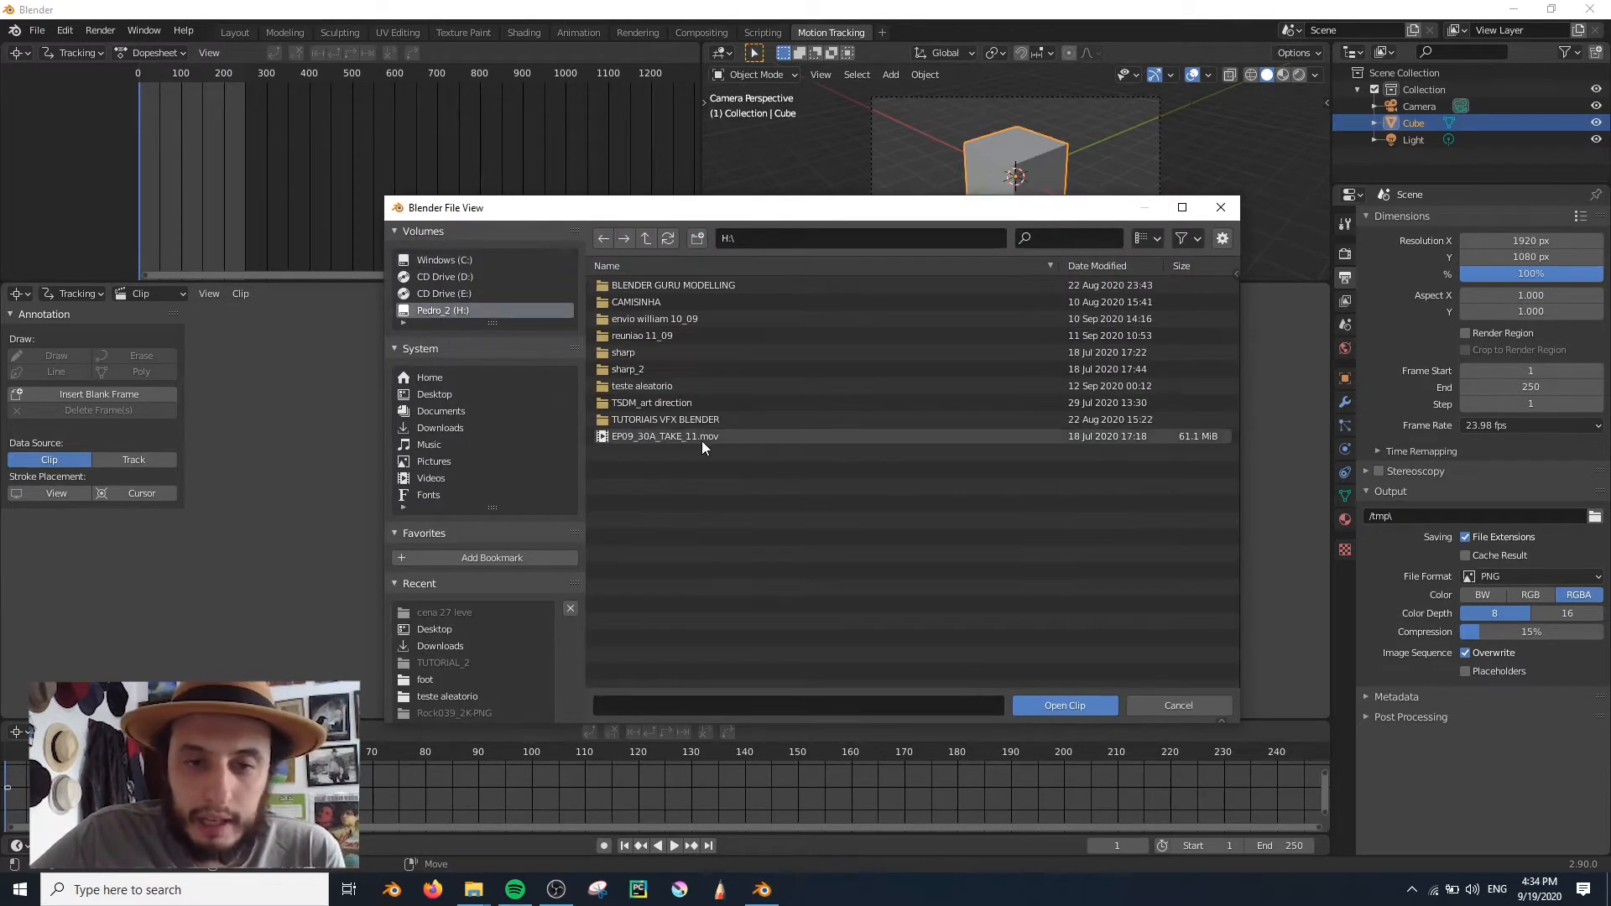
{"action": "double_click", "coordinate": [678, 415]}
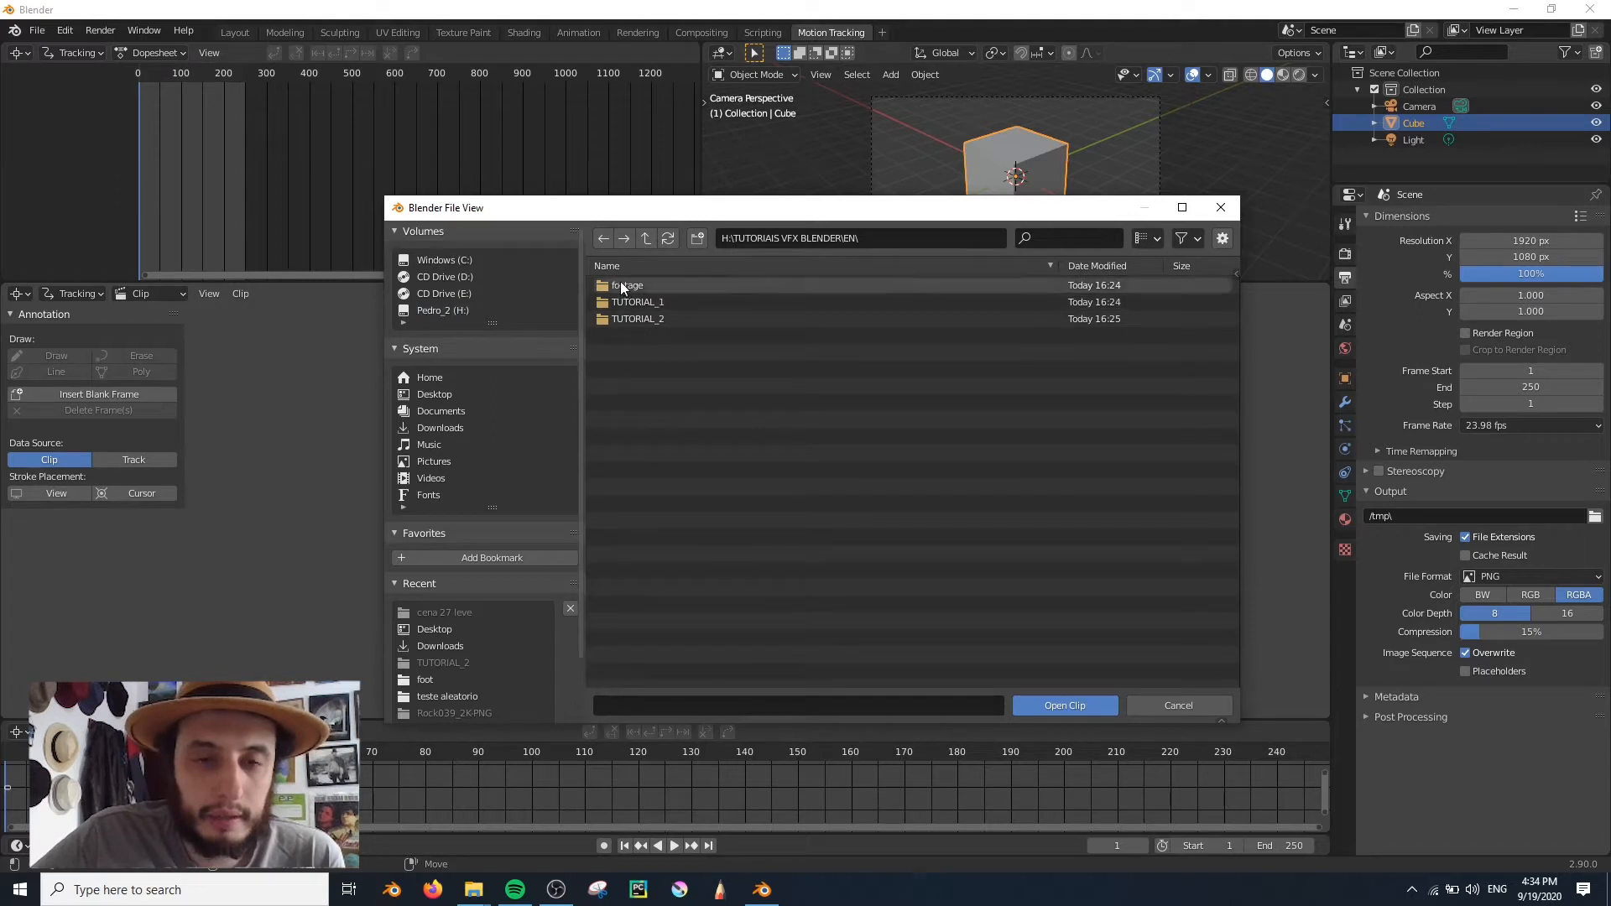
{"action": "key", "text": "BackSpace"}
{"action": "double_click", "coordinate": [626, 285]}
{"action": "double_click", "coordinate": [626, 287]}
{"action": "left_click", "coordinate": [627, 286]}
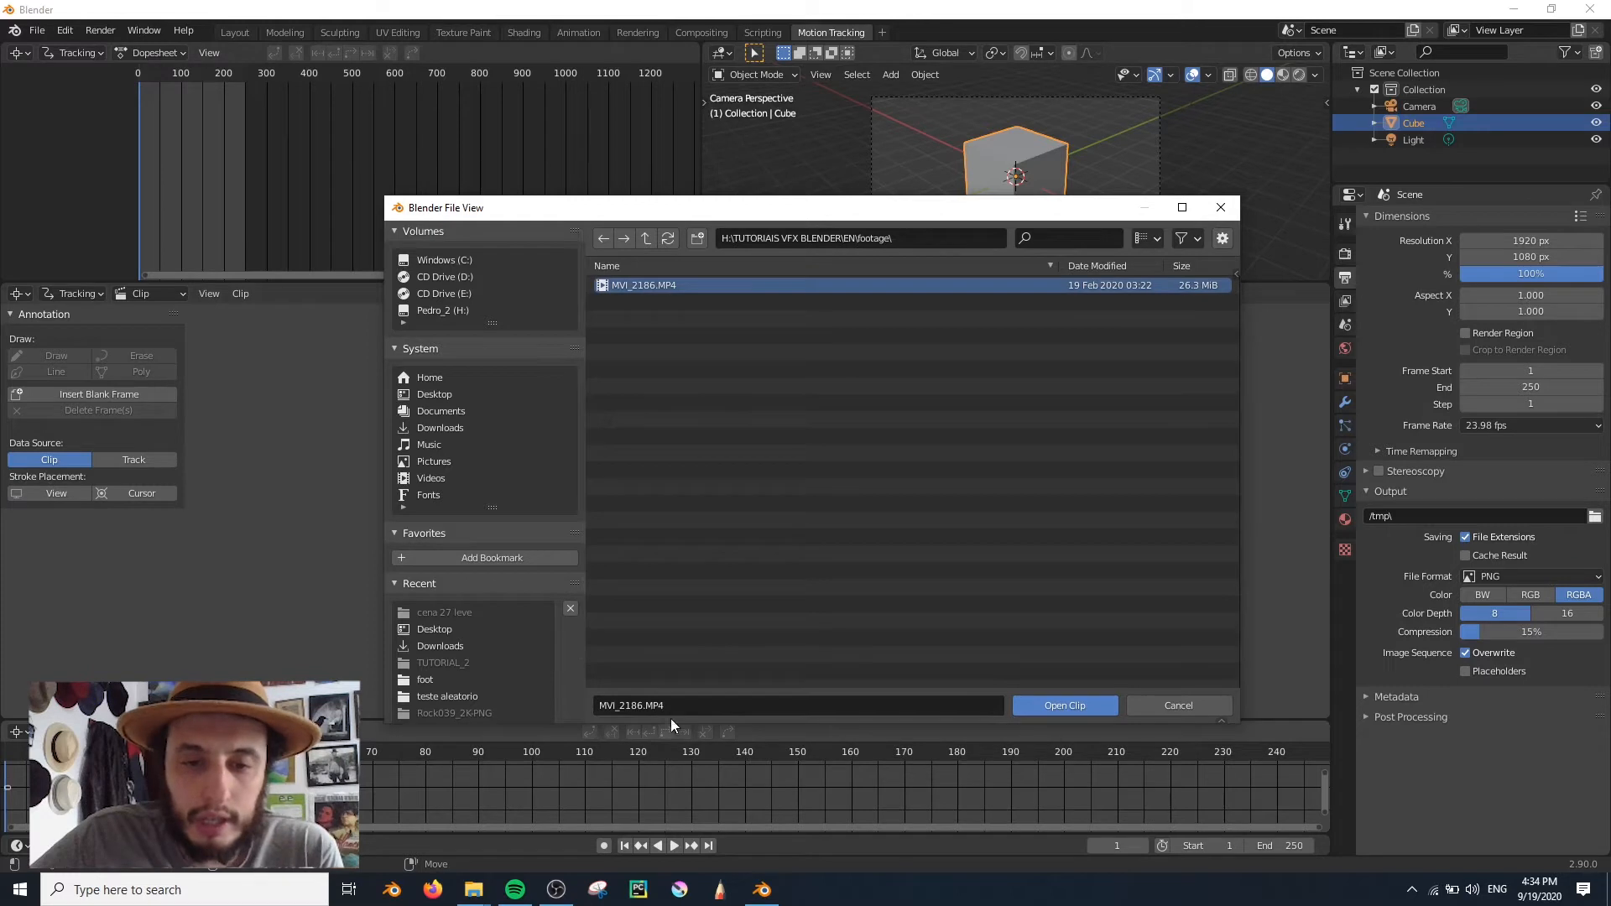
{"action": "left_click", "coordinate": [1082, 706]}
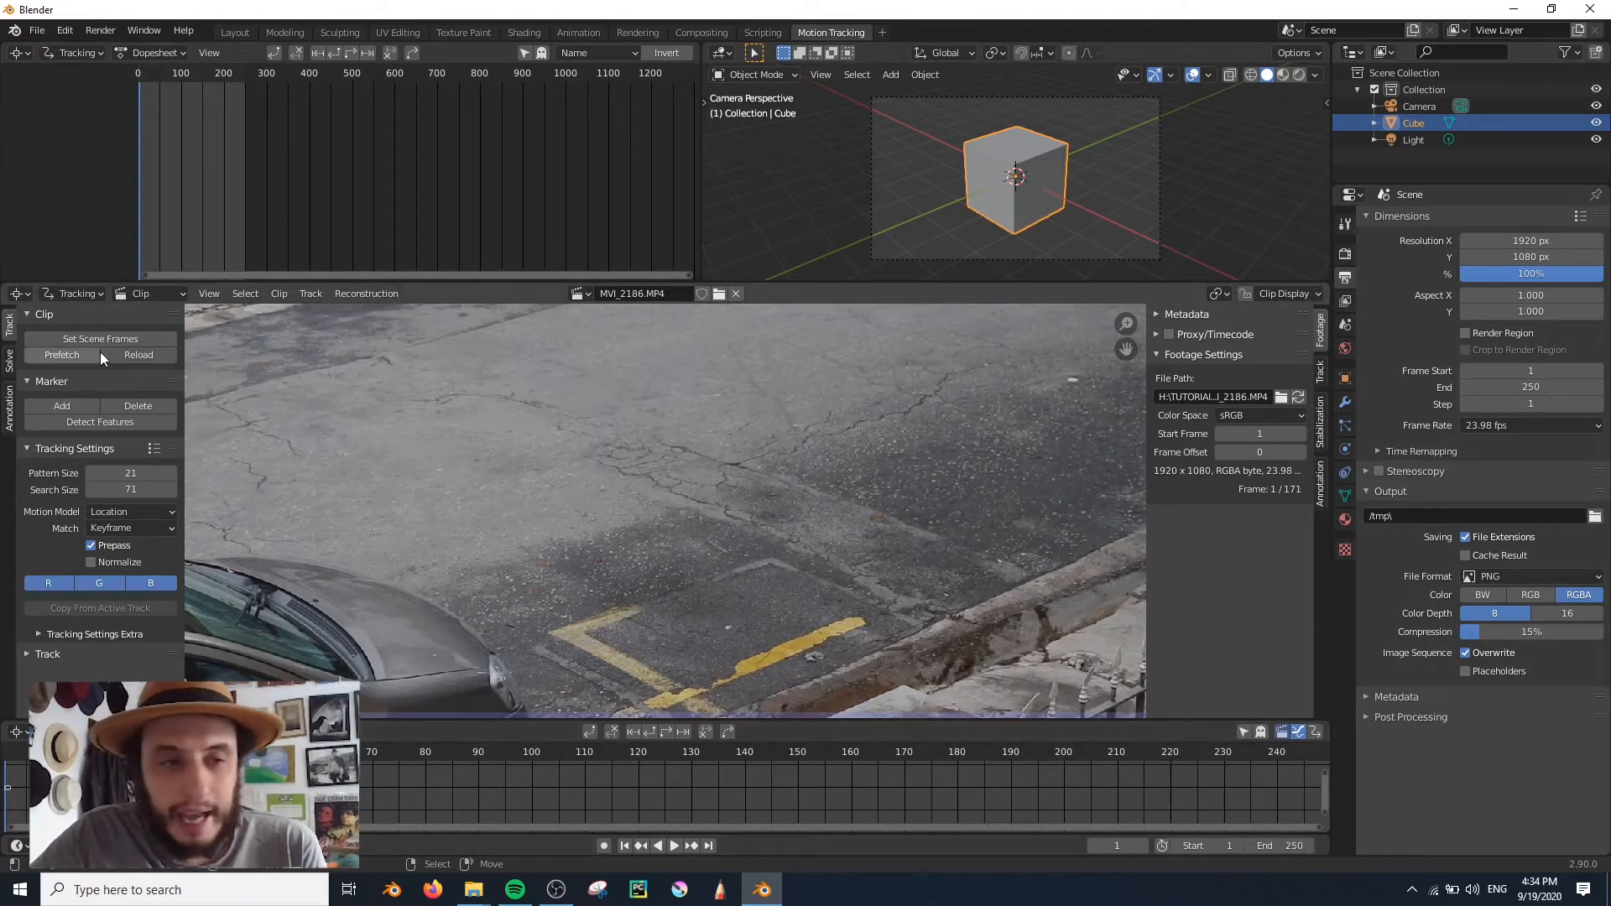
Match the scene's frame range to the loaded clip, and undo the frame range, clip loading and frame rate changes.
{"action": "left_click", "coordinate": [76, 340]}
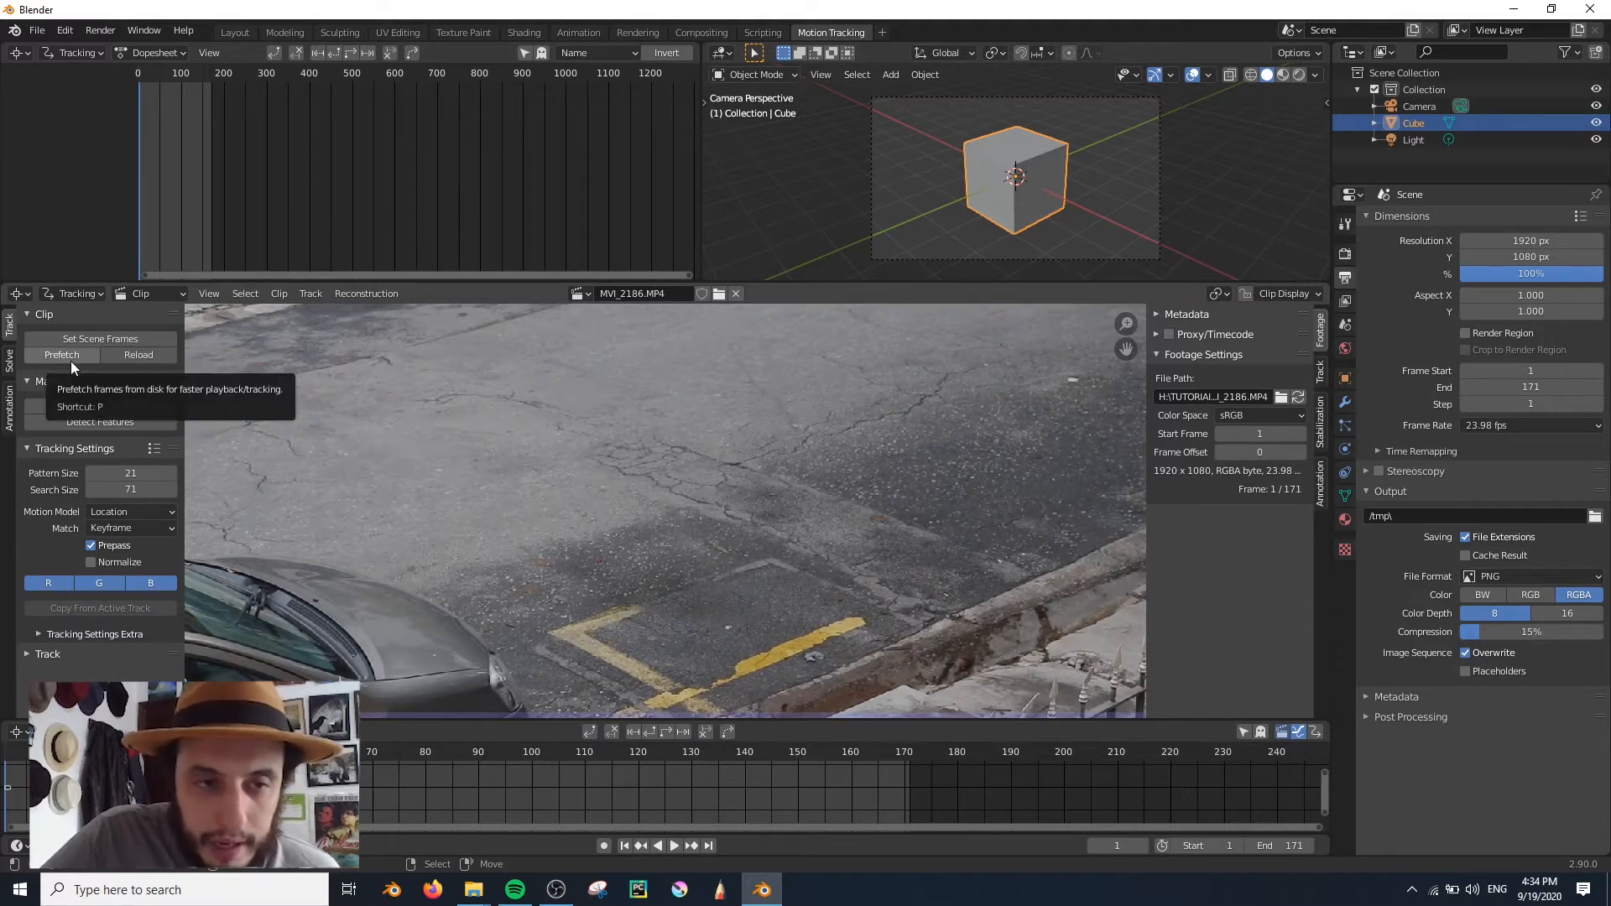
{"action": "scroll", "coordinate": [700, 552], "scroll_direction": "down", "scroll_amount": 4}
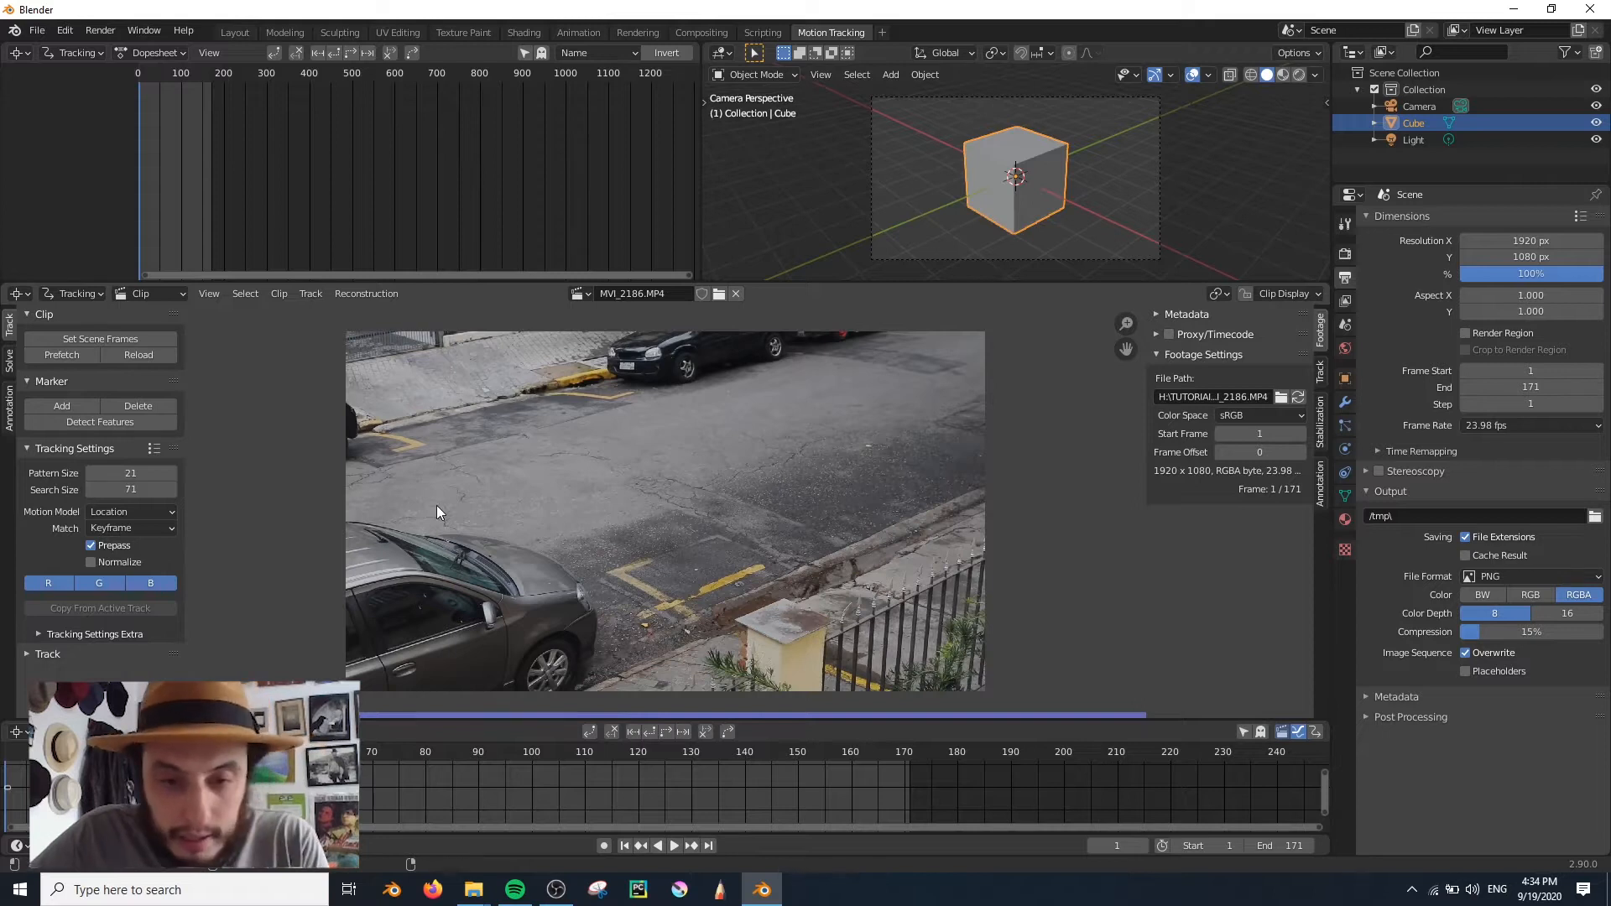
{"action": "key", "text": "ctrl+z"}
Load MVI_2186.MP4 from H:\TUTORIAIS VFX BLENDER\EN\footage as the tracking clip and match the scene's frame range to it.
{"action": "left_click", "coordinate": [667, 293]}
{"action": "left_click", "coordinate": [438, 310]}
{"action": "double_click", "coordinate": [672, 420]}
{"action": "double_click", "coordinate": [641, 285]}
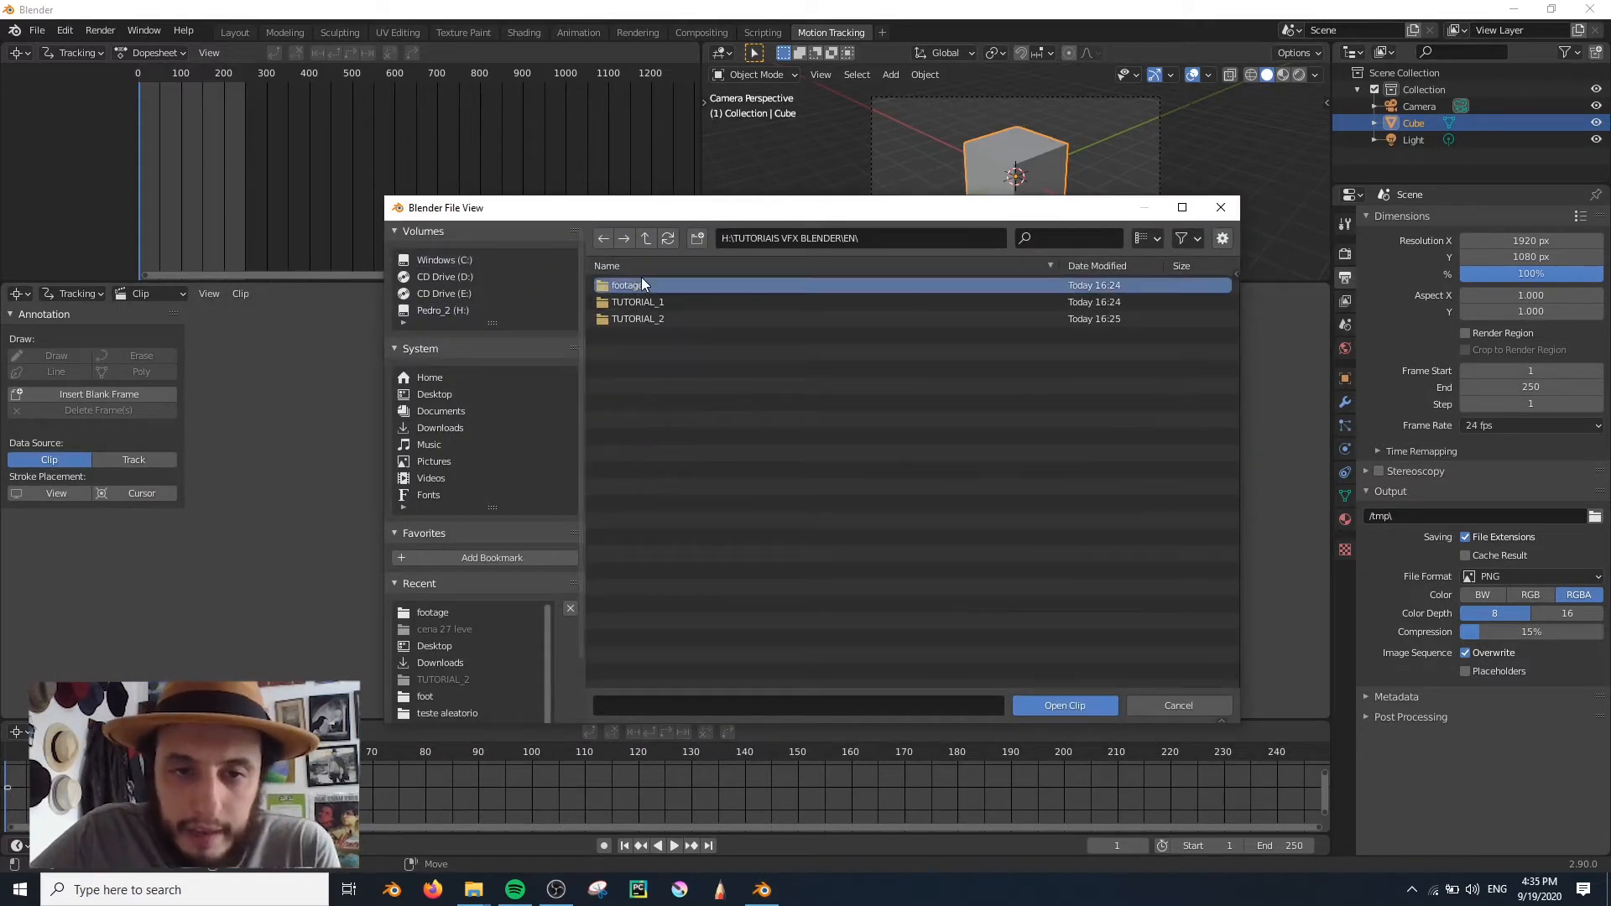
{"action": "double_click", "coordinate": [641, 285]}
{"action": "left_click", "coordinate": [641, 287]}
{"action": "left_click", "coordinate": [1060, 705]}
{"action": "left_click", "coordinate": [101, 339]}
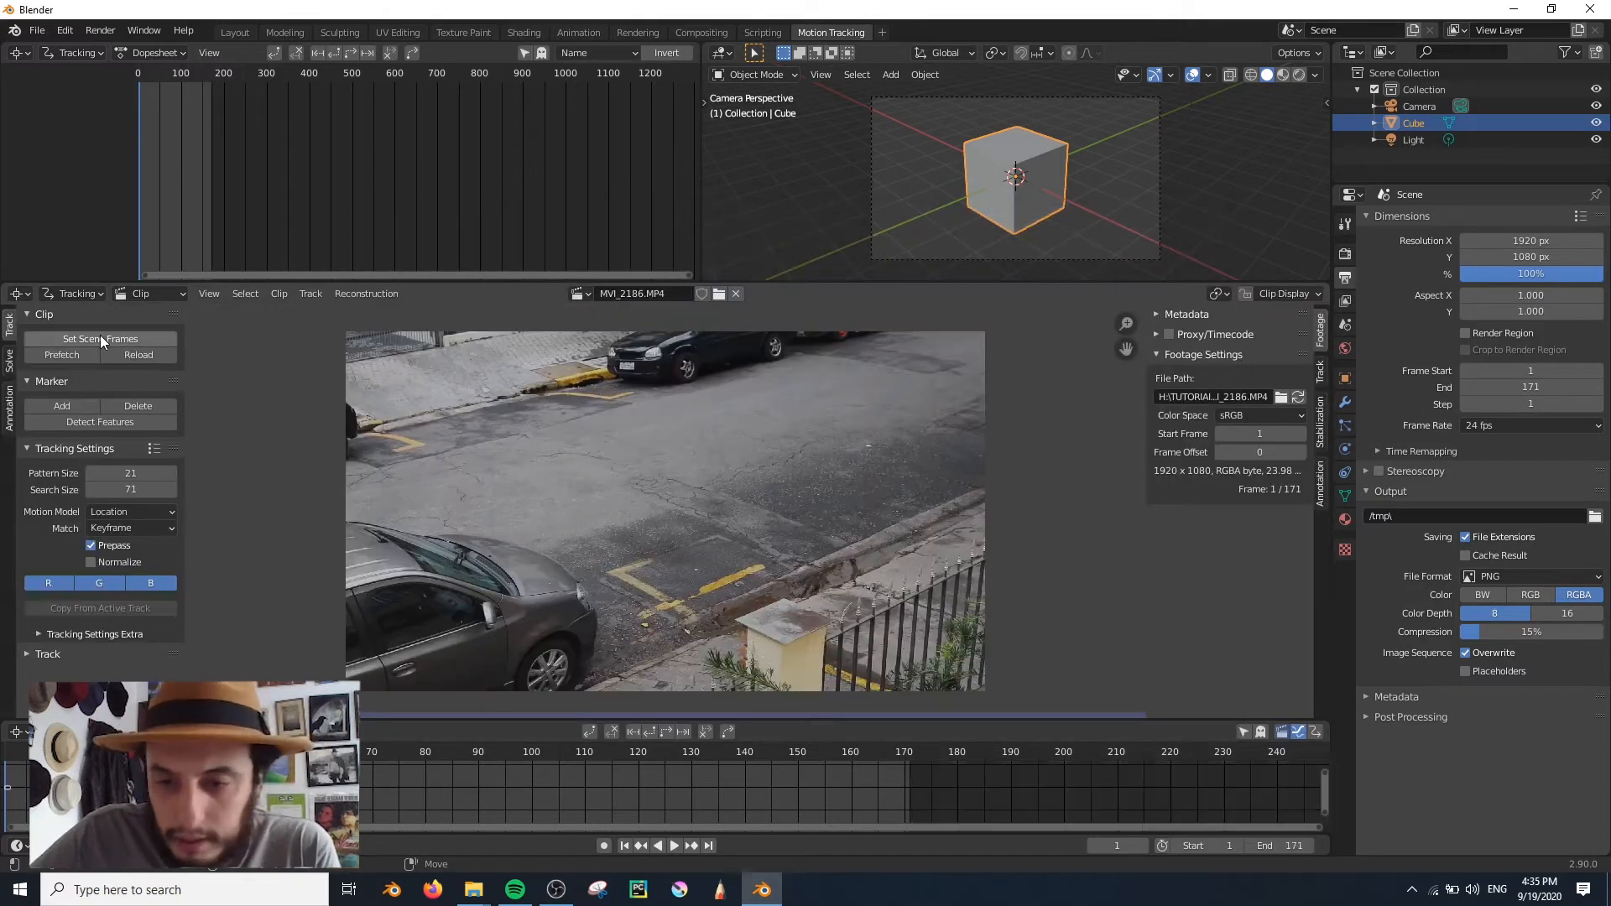
Play the street footage and scrub through its frames to examine the camera movement.
{"action": "scroll", "coordinate": [742, 560], "scroll_direction": "down", "scroll_amount": 1}
{"action": "key", "text": "space"}
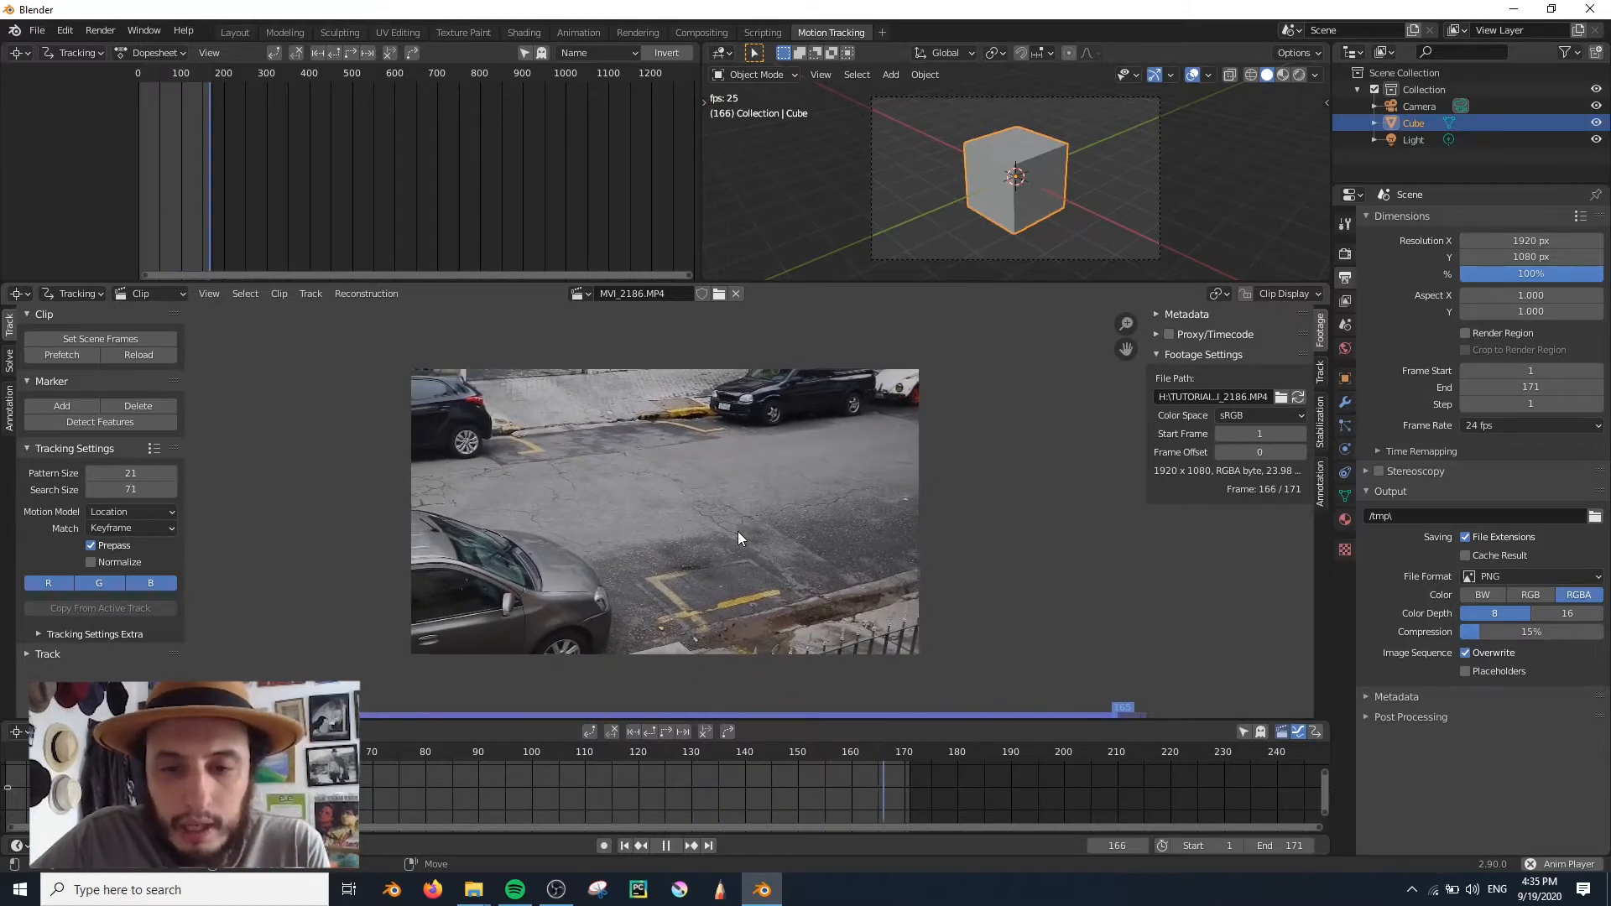
{"action": "key", "text": "space"}
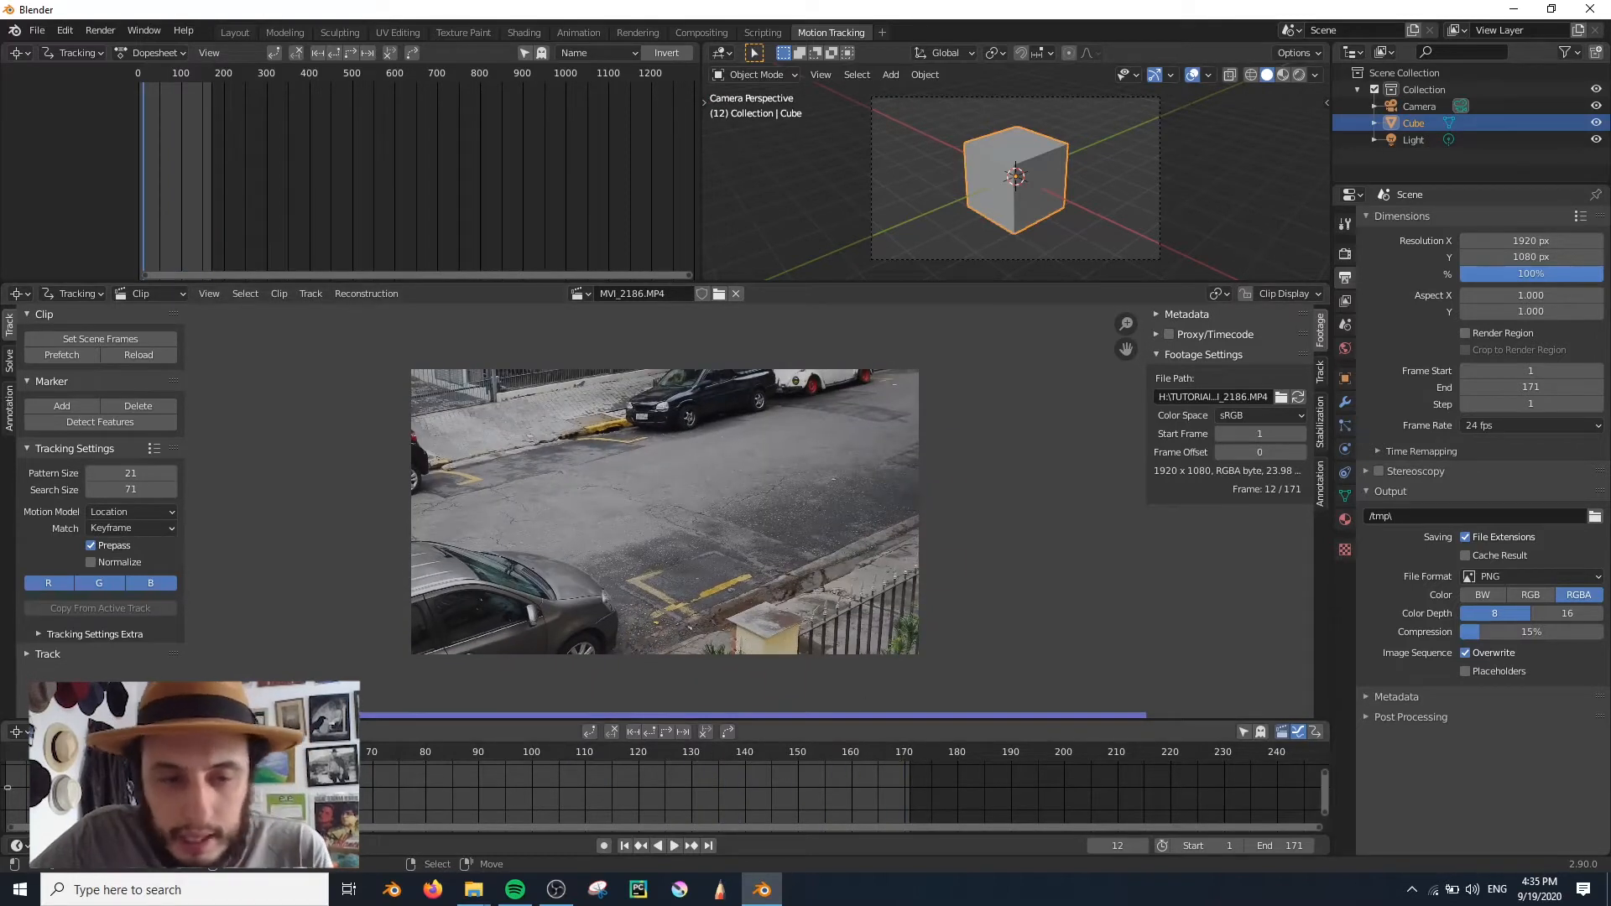
{"action": "left_click_drag", "start_coordinate": [250, 715], "coordinate": [339, 715]}
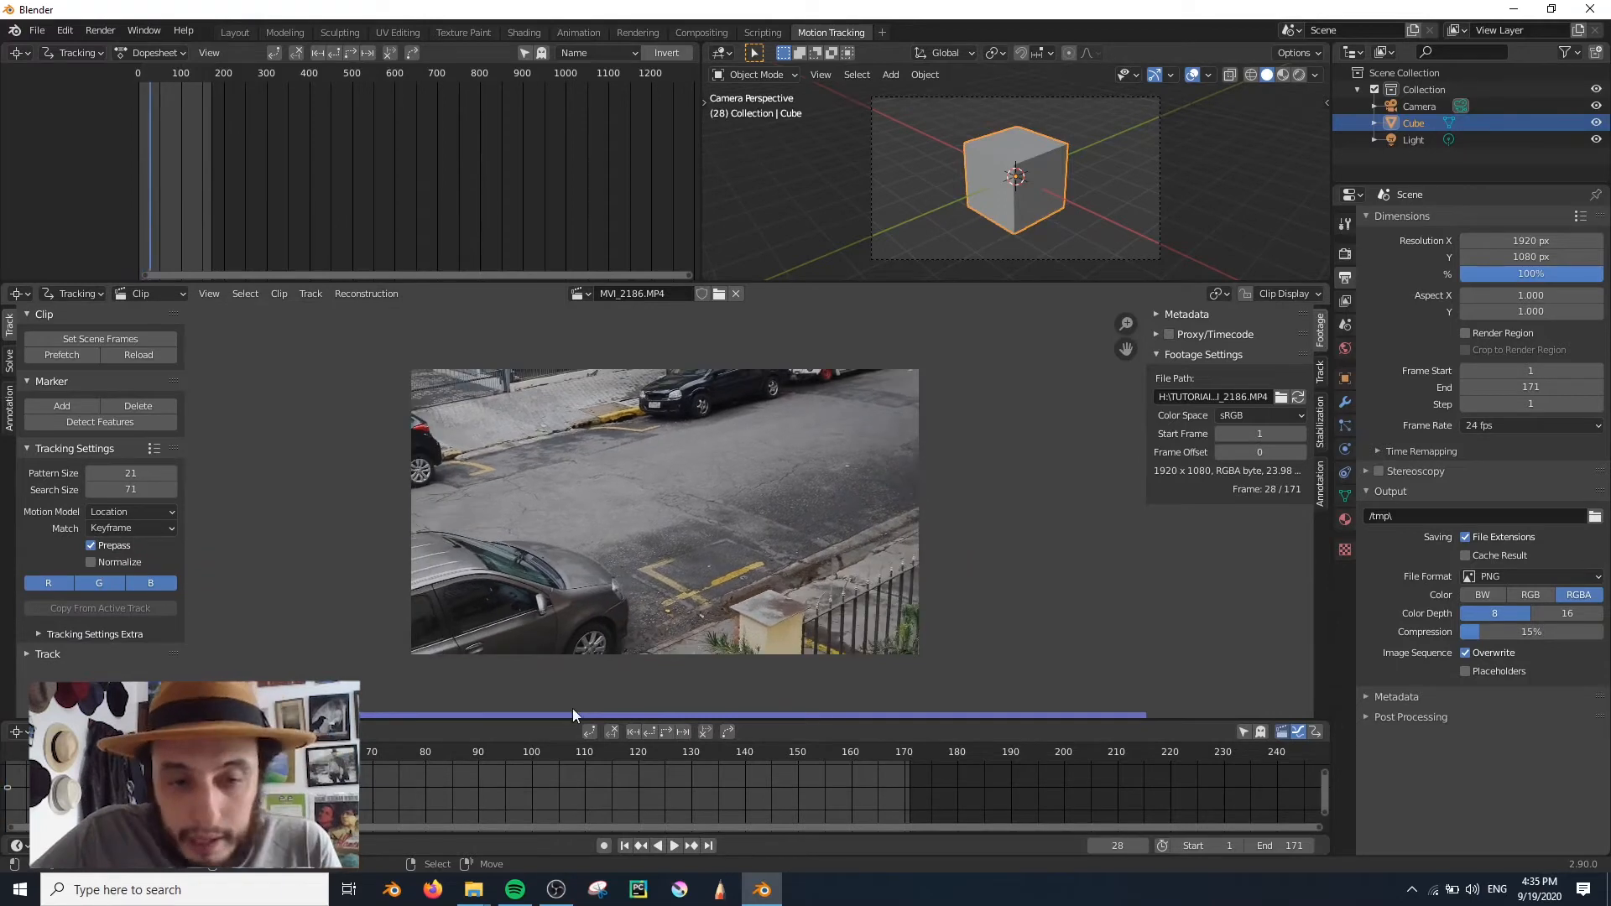
{"action": "left_click_drag", "start_coordinate": [176, 787], "coordinate": [122, 785]}
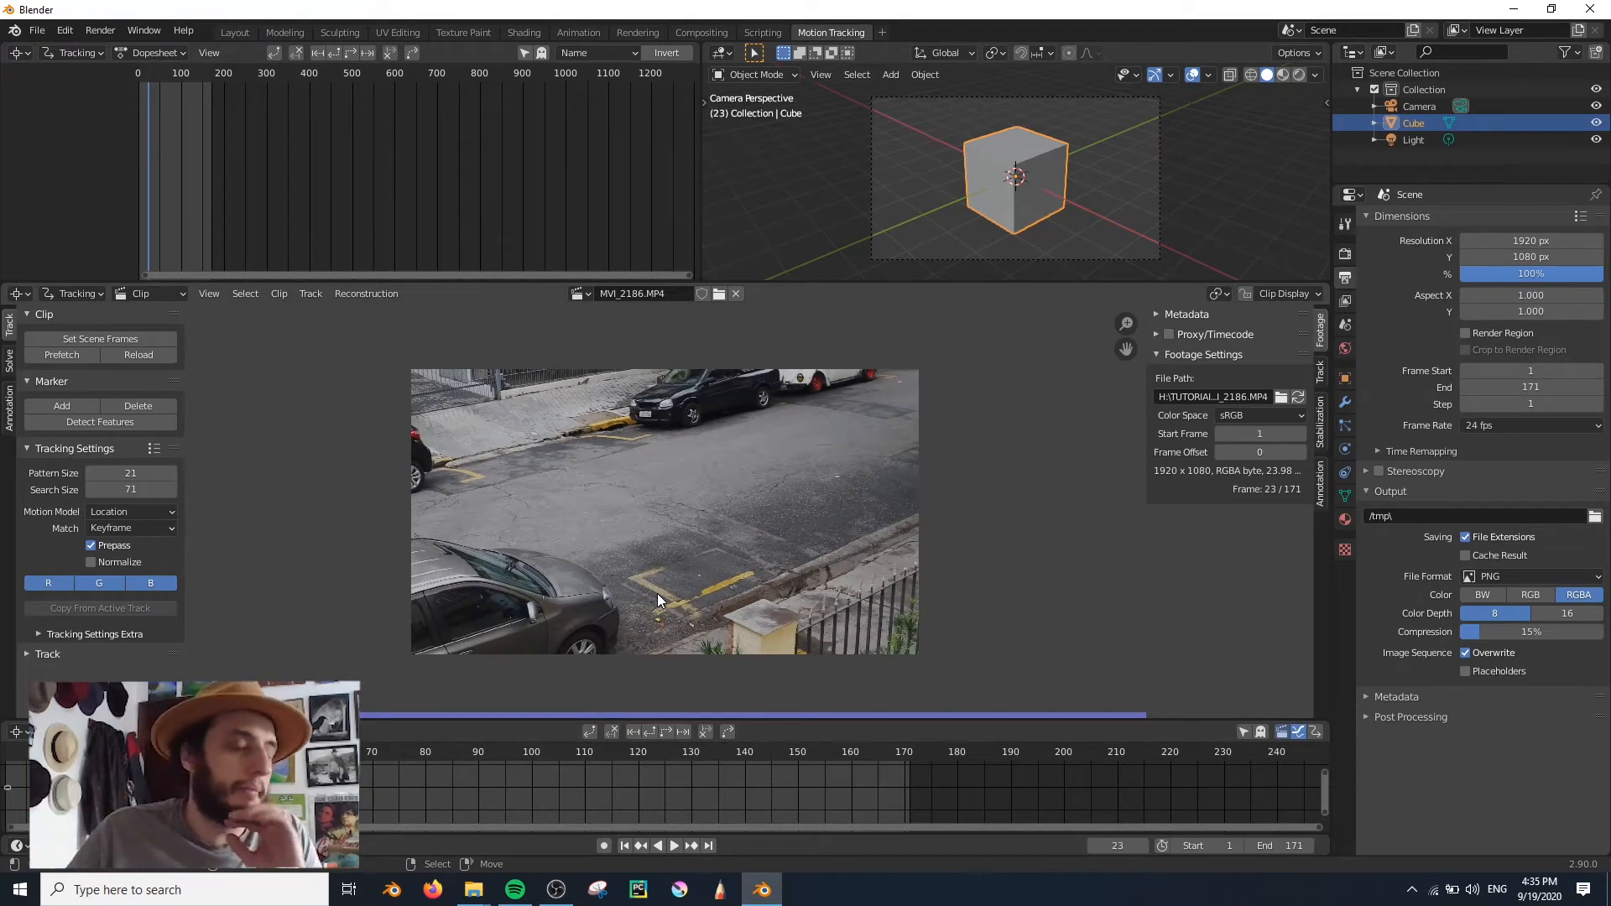
Go to frame 1 and place a tracking marker on the small white spot on the asphalt.
{"action": "middle_click_drag", "start_coordinate": [722, 549], "coordinate": [788, 527]}
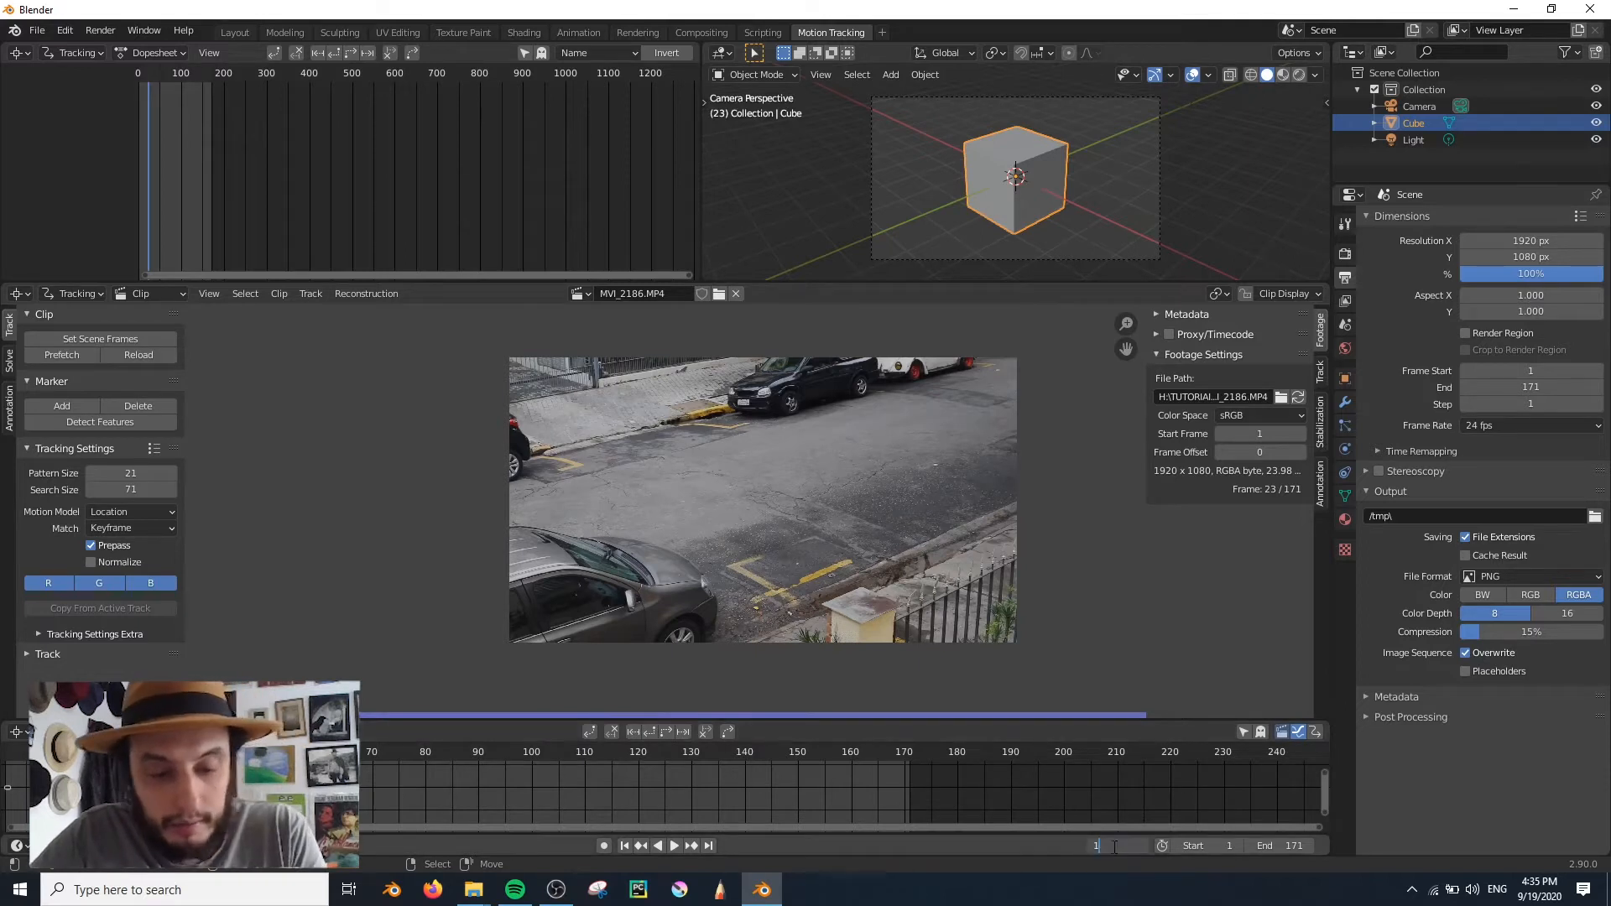
{"action": "type", "text": "1"}
{"action": "key", "text": "Return"}
{"action": "scroll", "coordinate": [837, 506], "scroll_direction": "up", "scroll_amount": 8}
{"action": "scroll", "coordinate": [566, 565], "scroll_direction": "up", "scroll_amount": 1}
{"action": "middle_click_drag", "start_coordinate": [565, 566], "coordinate": [693, 522]}
{"action": "scroll", "coordinate": [646, 532], "scroll_direction": "down", "scroll_amount": 2}
{"action": "scroll", "coordinate": [621, 537], "scroll_direction": "up", "scroll_amount": 4}
{"action": "scroll", "coordinate": [613, 547], "scroll_direction": "down", "scroll_amount": 1}
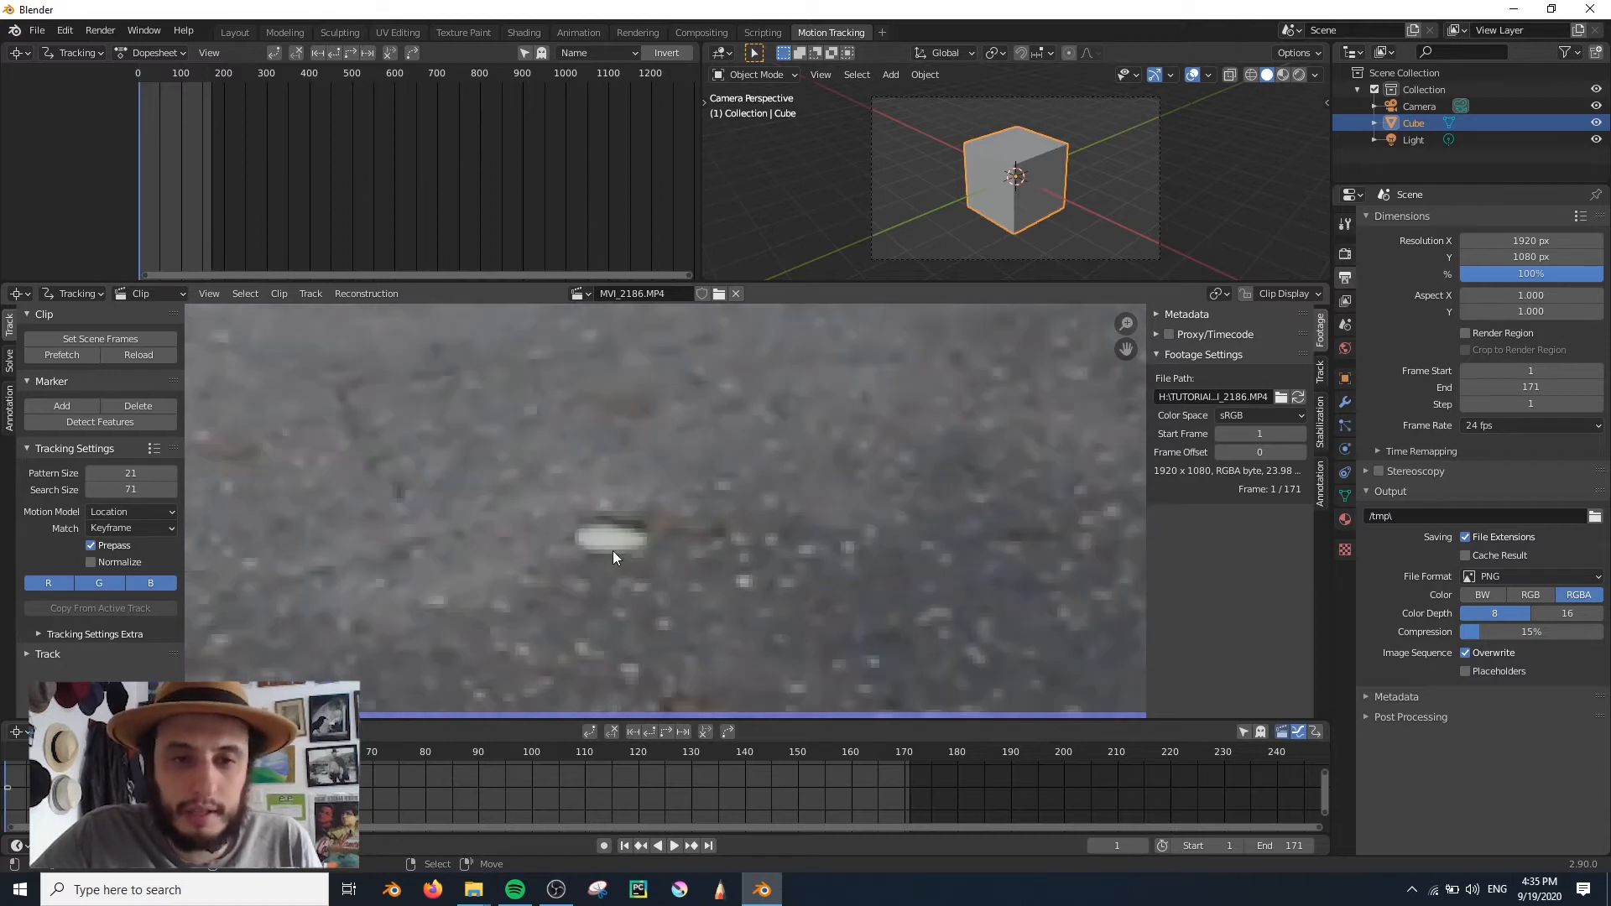
{"action": "scroll", "coordinate": [613, 550], "scroll_direction": "down", "scroll_amount": 3}
{"action": "scroll", "coordinate": [616, 550], "scroll_direction": "up", "scroll_amount": 4}
{"action": "scroll", "coordinate": [601, 541], "scroll_direction": "down", "scroll_amount": 2}
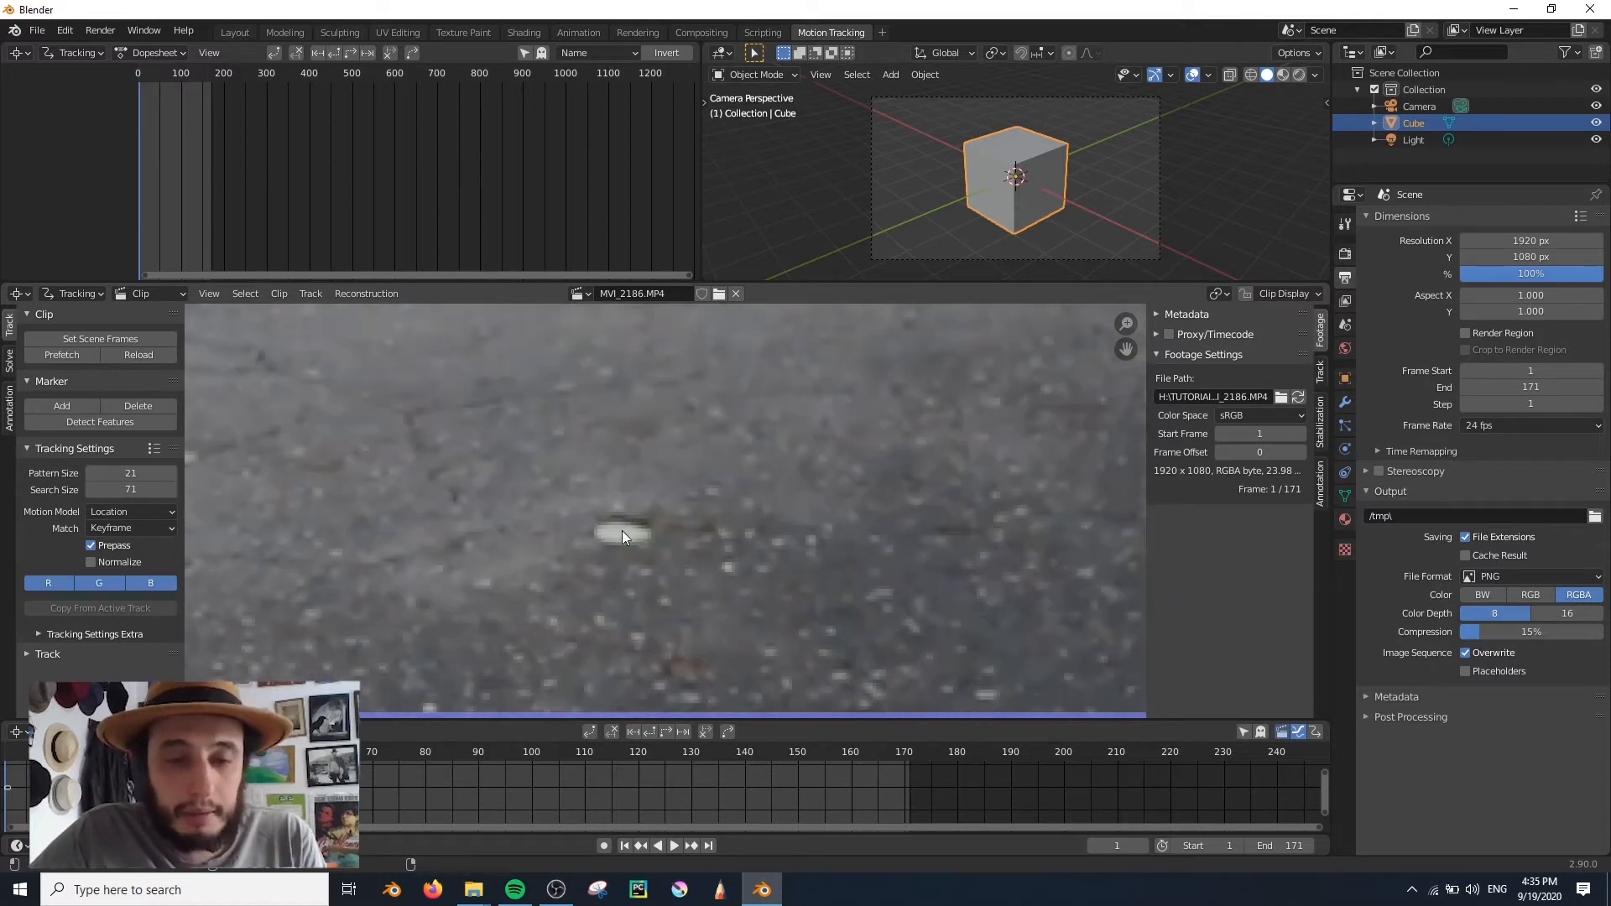
{"action": "left_click", "coordinate": [617, 533], "text": "ctrl"}
Track the white-spot marker forward through the clip.
{"action": "scroll", "coordinate": [599, 580], "scroll_direction": "down", "scroll_amount": 6}
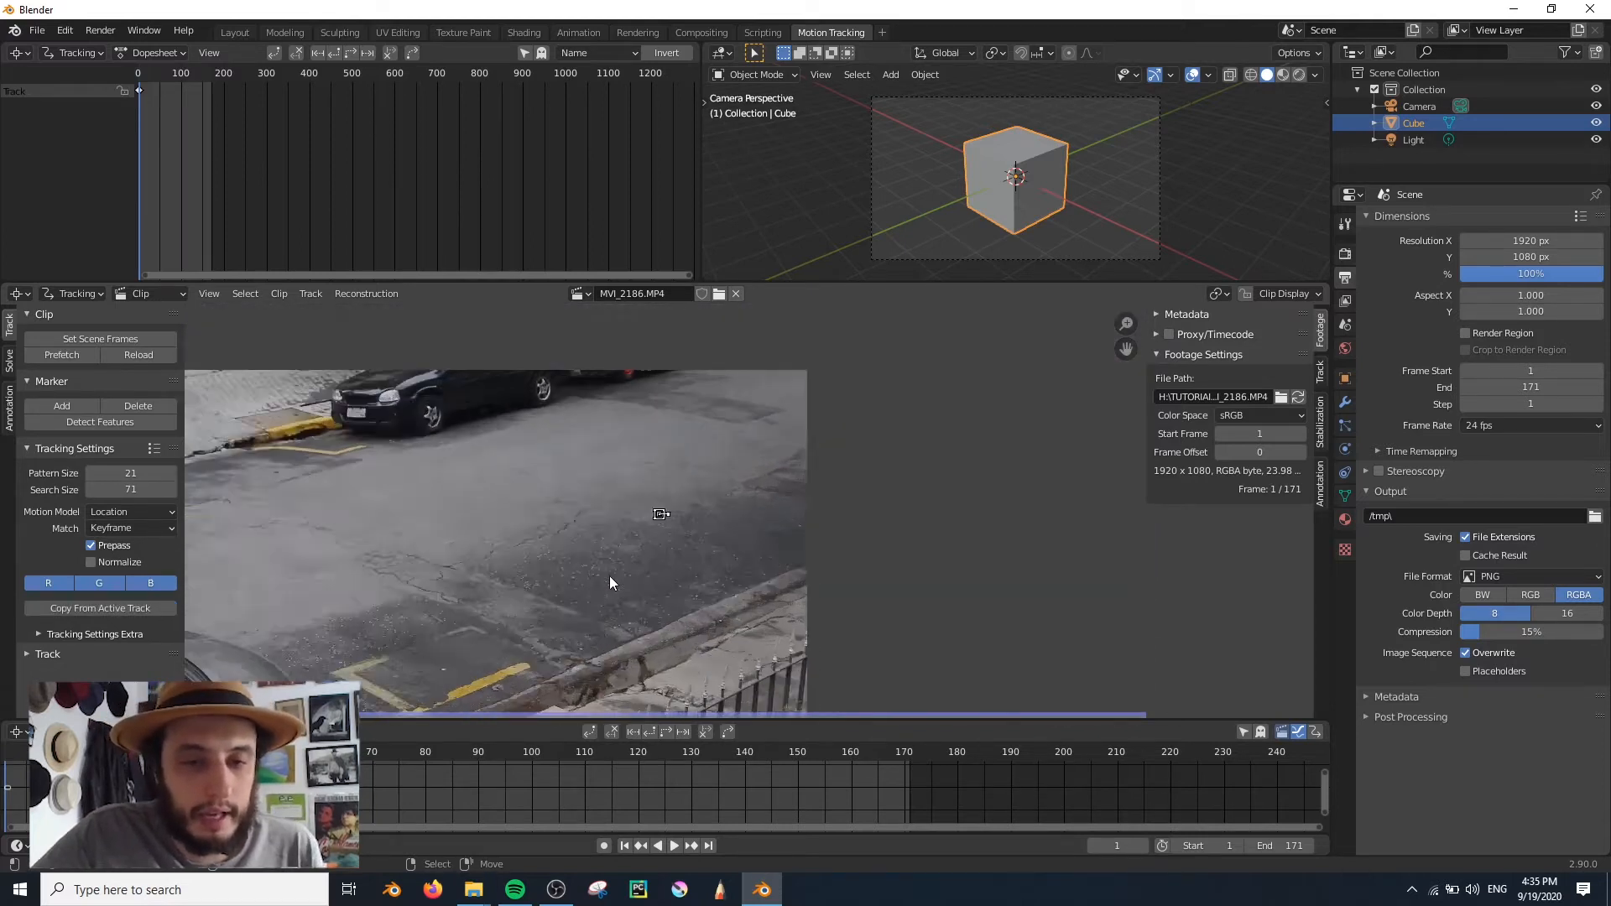
{"action": "scroll", "coordinate": [609, 576], "scroll_direction": "up", "scroll_amount": 6}
{"action": "scroll", "coordinate": [581, 511], "scroll_direction": "down", "scroll_amount": 6}
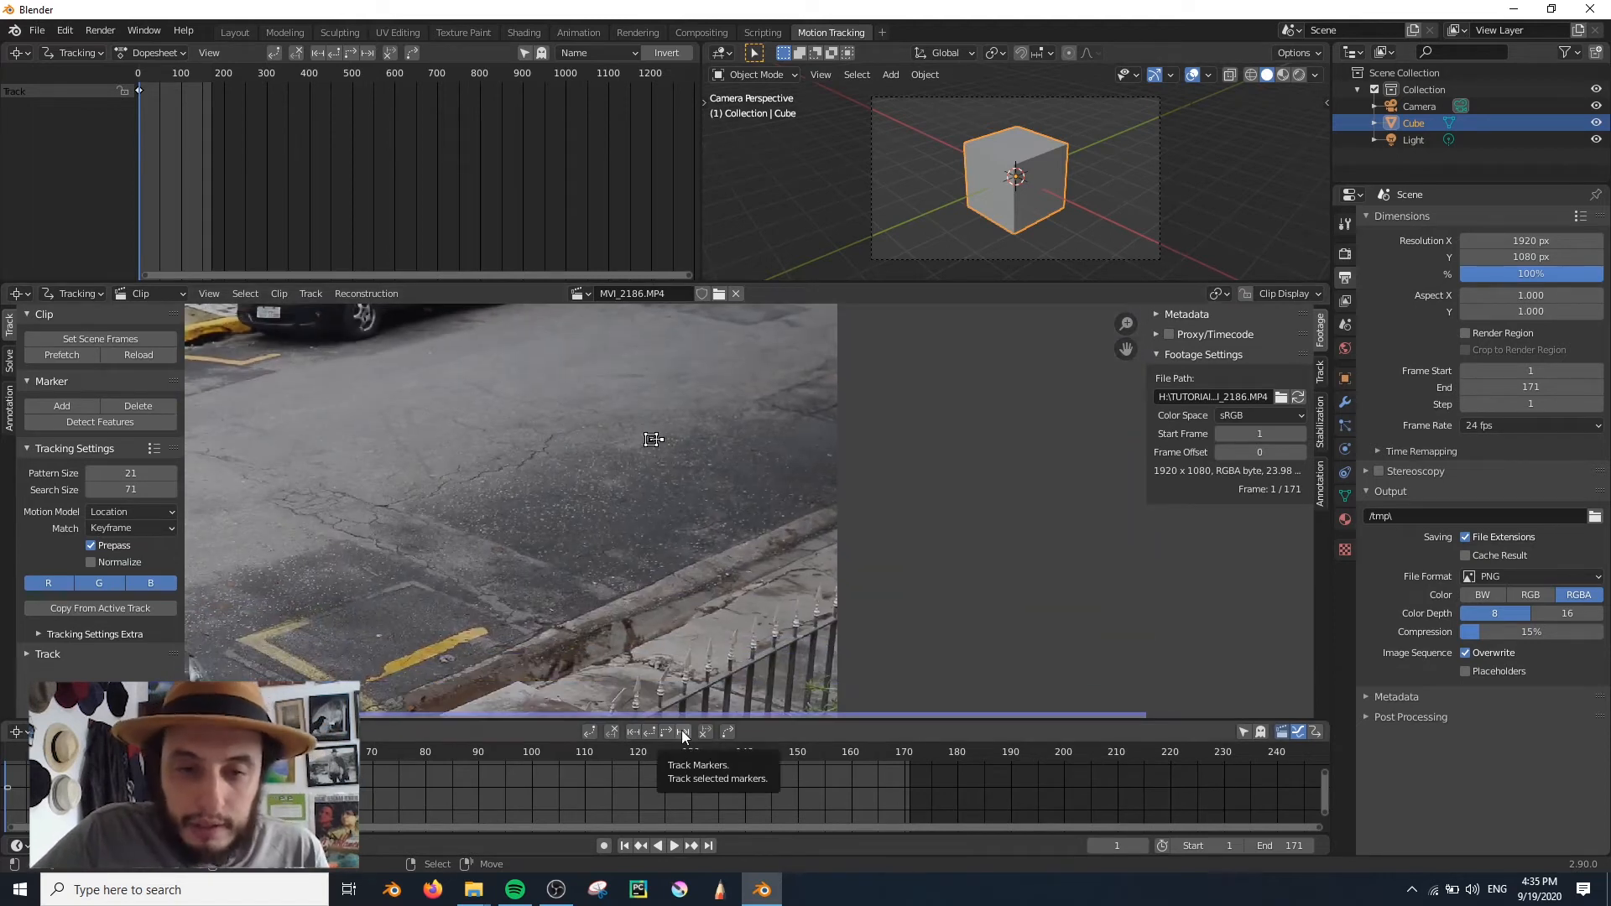
{"action": "left_click", "coordinate": [681, 730]}
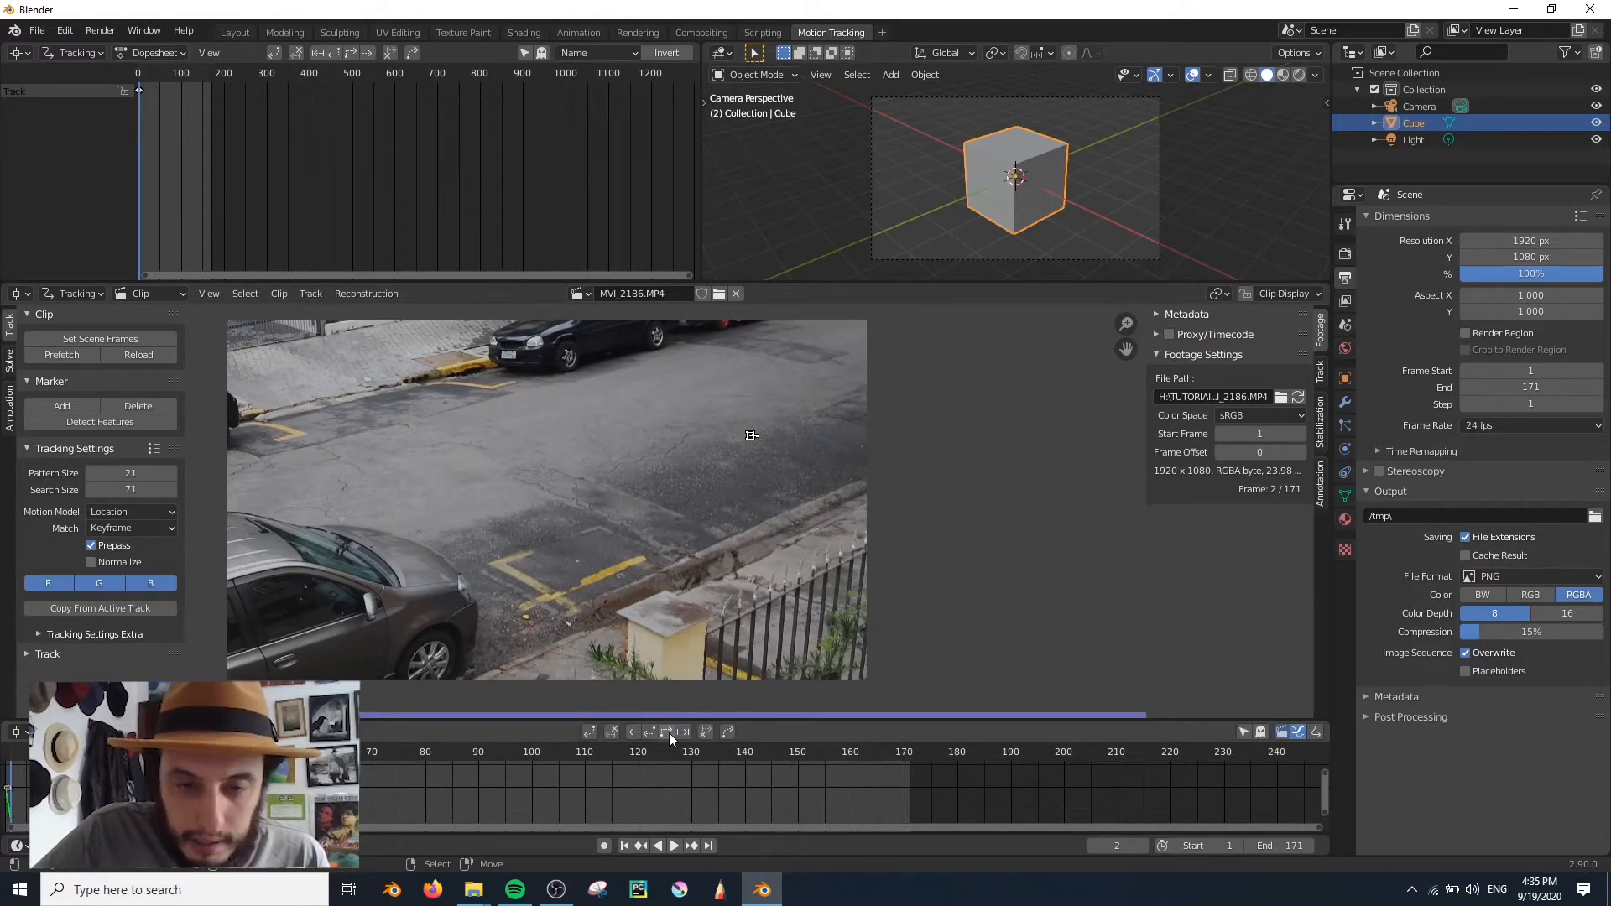
{"action": "left_click", "coordinate": [666, 732]}
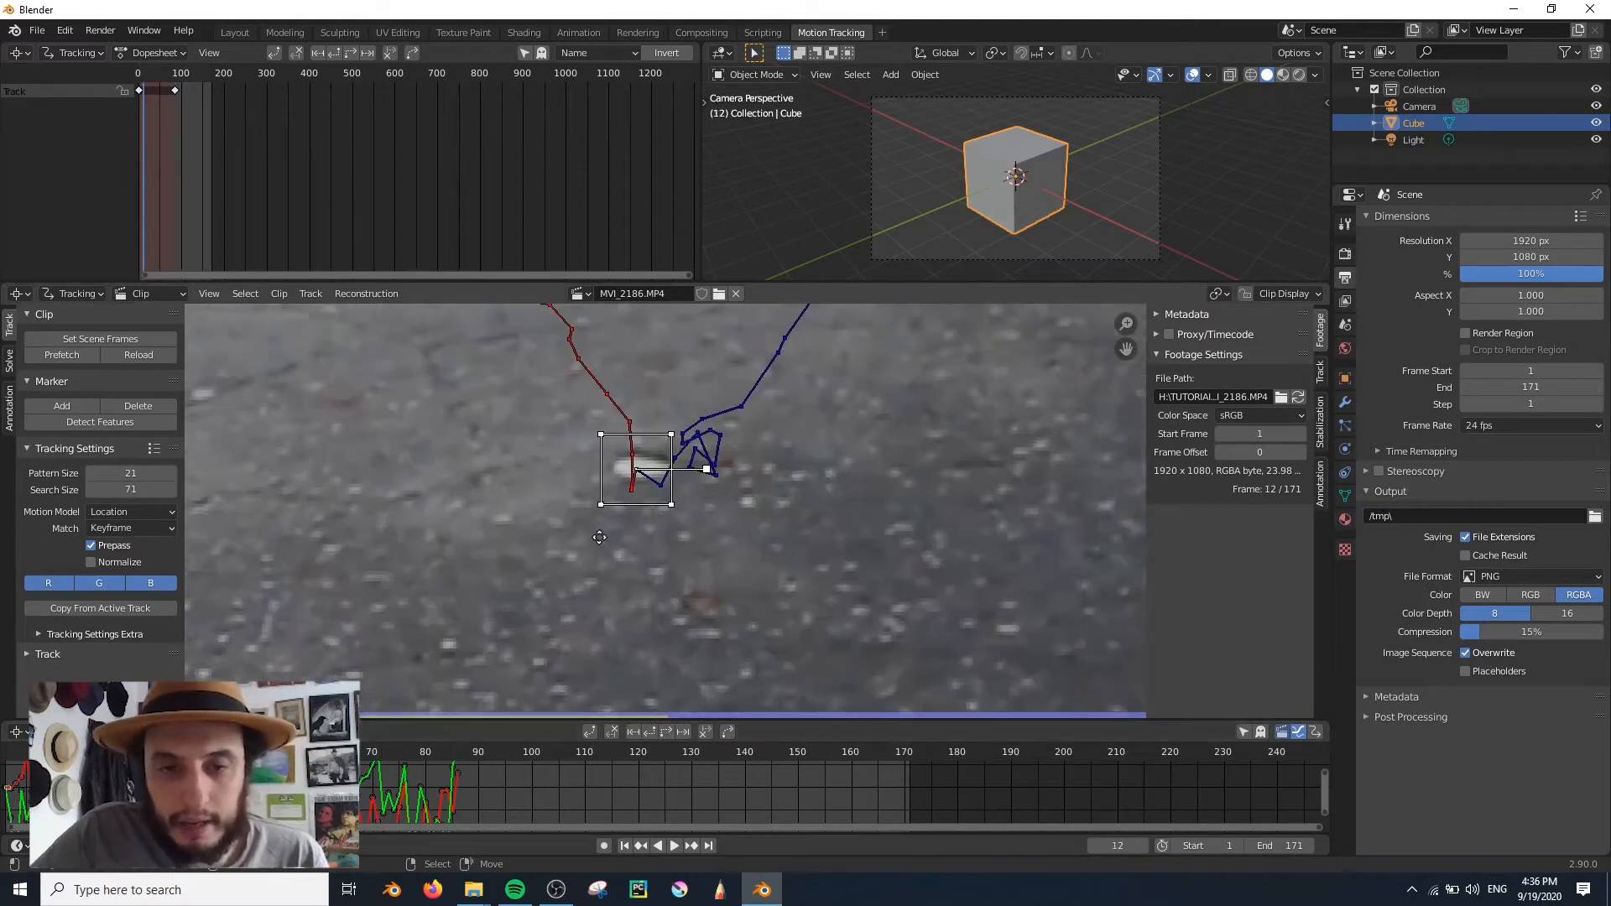
Scrub the tracked marker's path back to frame 1 and show the marker's track preview and settings.
{"action": "scroll", "coordinate": [642, 616], "scroll_direction": "down", "scroll_amount": 5}
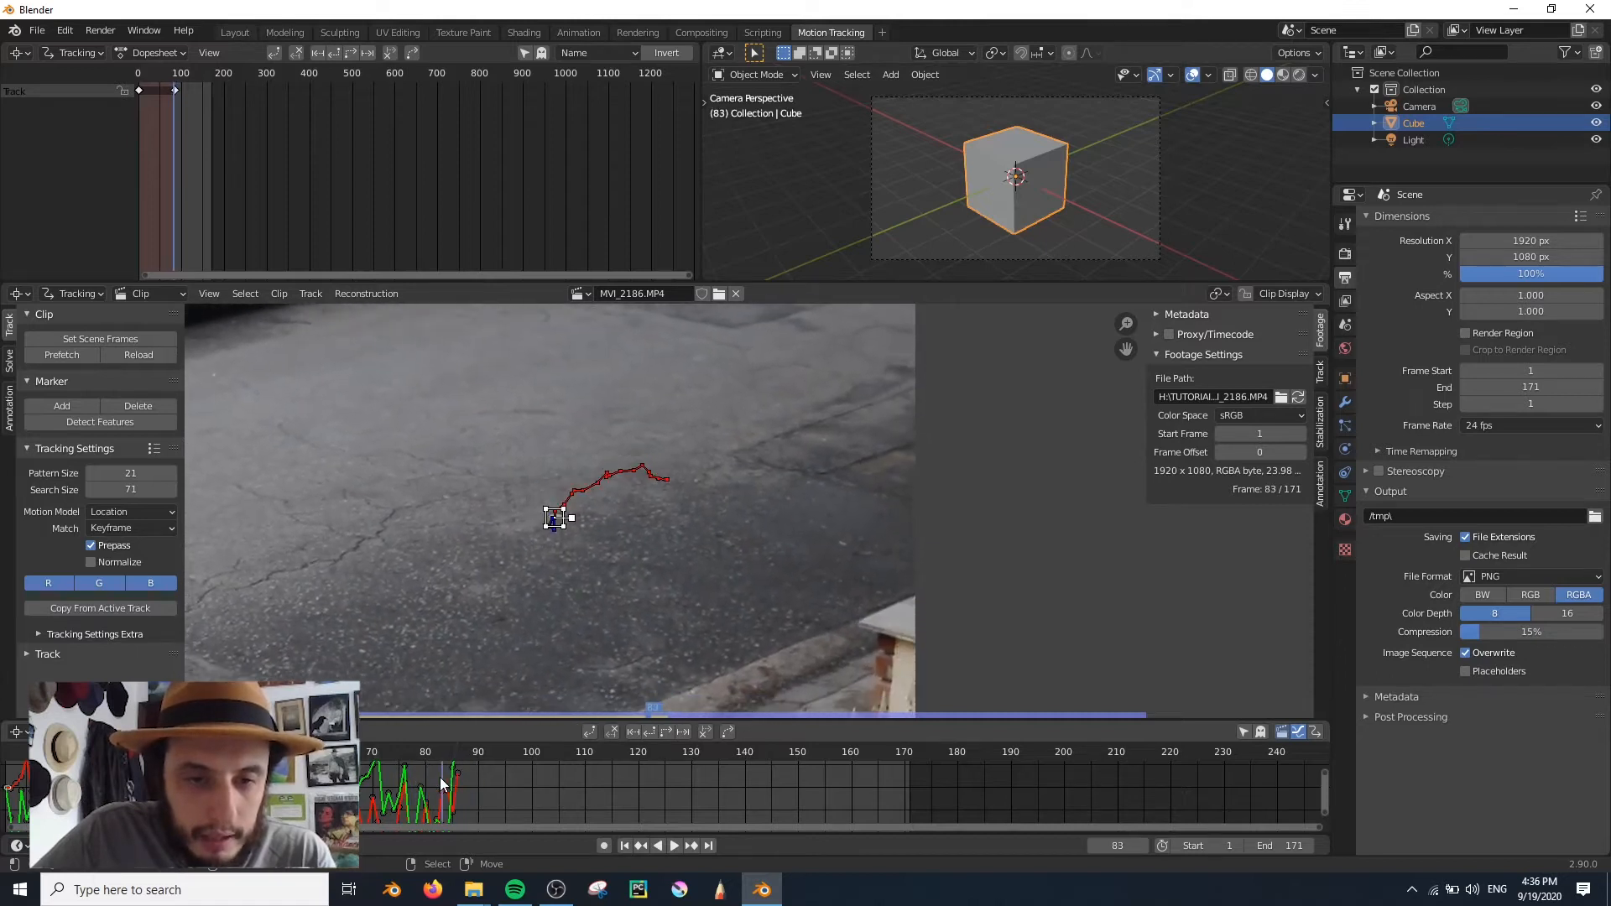
{"action": "mouse_move", "coordinate": [440, 778]}
{"action": "left_mouse_down"}
{"action": "mouse_move", "coordinate": [463, 778]}
{"action": "mouse_move", "coordinate": [5, 782]}
{"action": "left_mouse_up"}
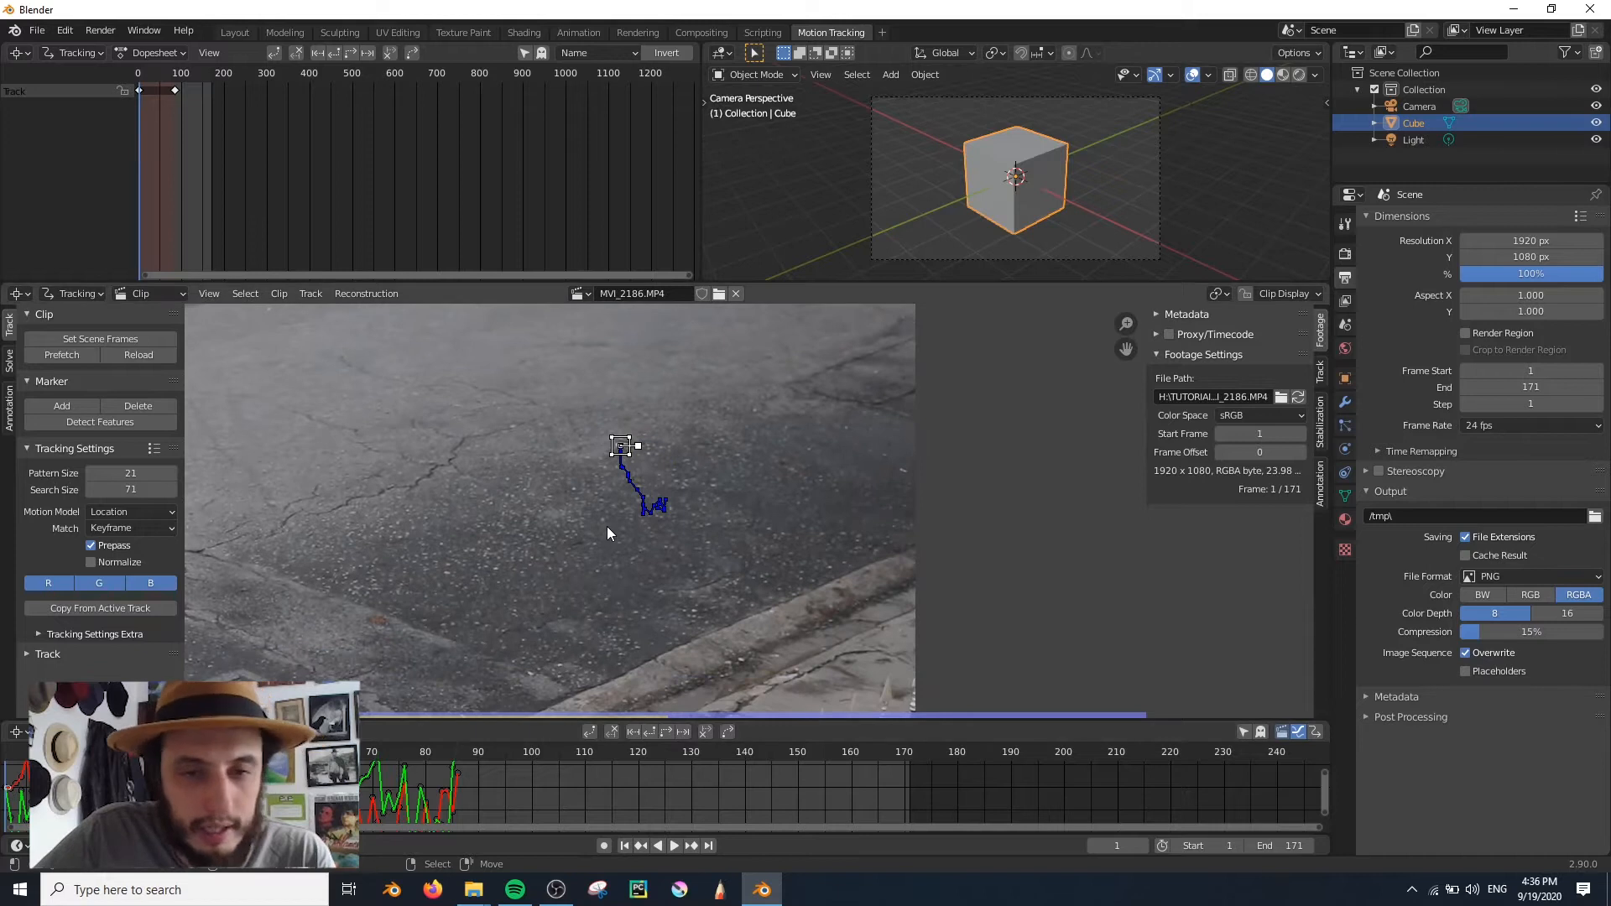
{"action": "scroll", "coordinate": [604, 529], "scroll_direction": "down", "scroll_amount": 1}
{"action": "scroll", "coordinate": [588, 522], "scroll_direction": "down", "scroll_amount": 1}
{"action": "scroll", "coordinate": [539, 531], "scroll_direction": "down", "scroll_amount": 1}
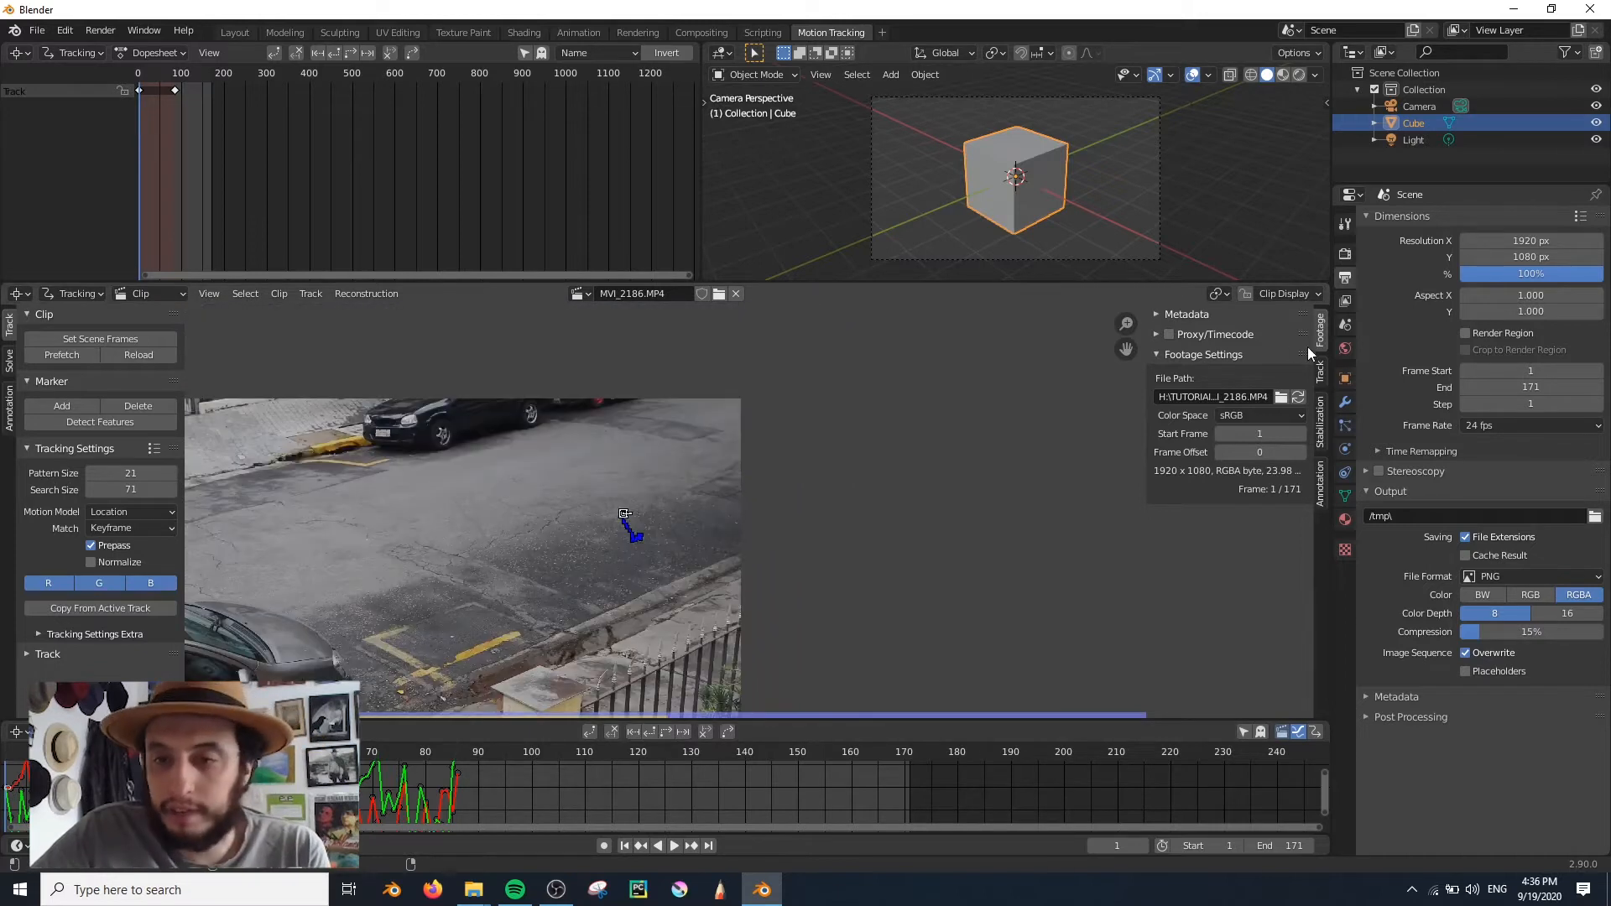
{"action": "left_click", "coordinate": [1319, 370]}
{"action": "mouse_move", "coordinate": [18, 783]}
{"action": "left_mouse_down"}
{"action": "mouse_move", "coordinate": [428, 795]}
{"action": "mouse_move", "coordinate": [48, 789]}
{"action": "mouse_move", "coordinate": [159, 793]}
{"action": "mouse_move", "coordinate": [6, 804]}
{"action": "left_mouse_up"}
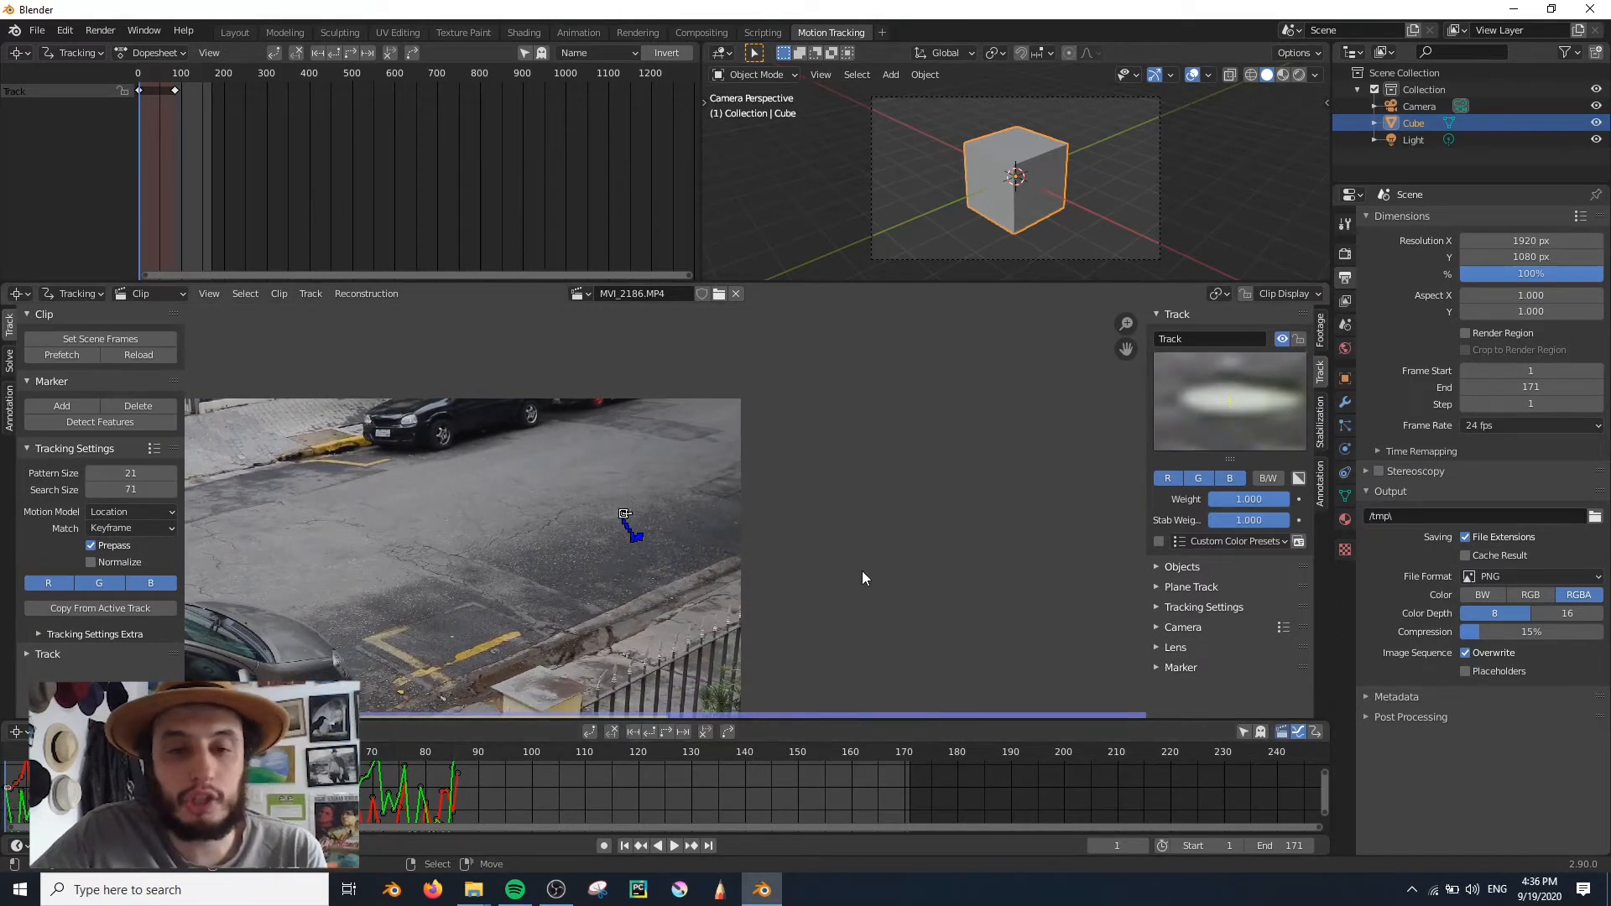
Lock the clip view to the selected marker and check how it follows the white spot by scrubbing to frame 56.
{"action": "scroll", "coordinate": [636, 532], "scroll_direction": "up", "scroll_amount": 5}
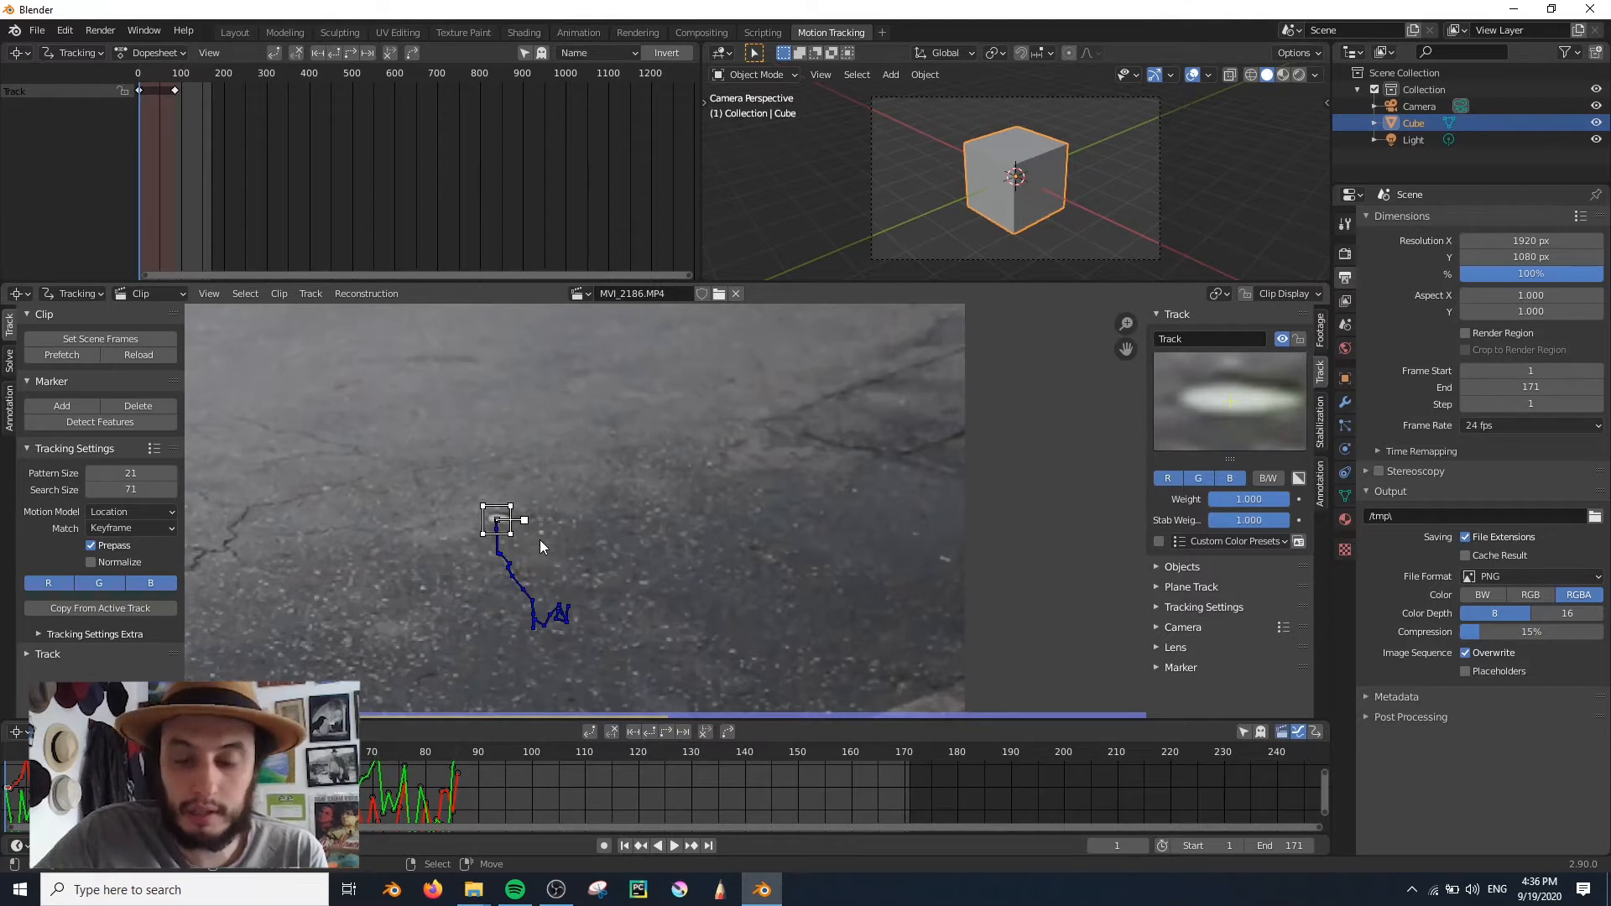
{"action": "scroll", "coordinate": [537, 541], "scroll_direction": "up", "scroll_amount": 3}
{"action": "middle_click_drag", "start_coordinate": [346, 538], "coordinate": [659, 497]}
{"action": "scroll", "coordinate": [646, 502], "scroll_direction": "up", "scroll_amount": 3}
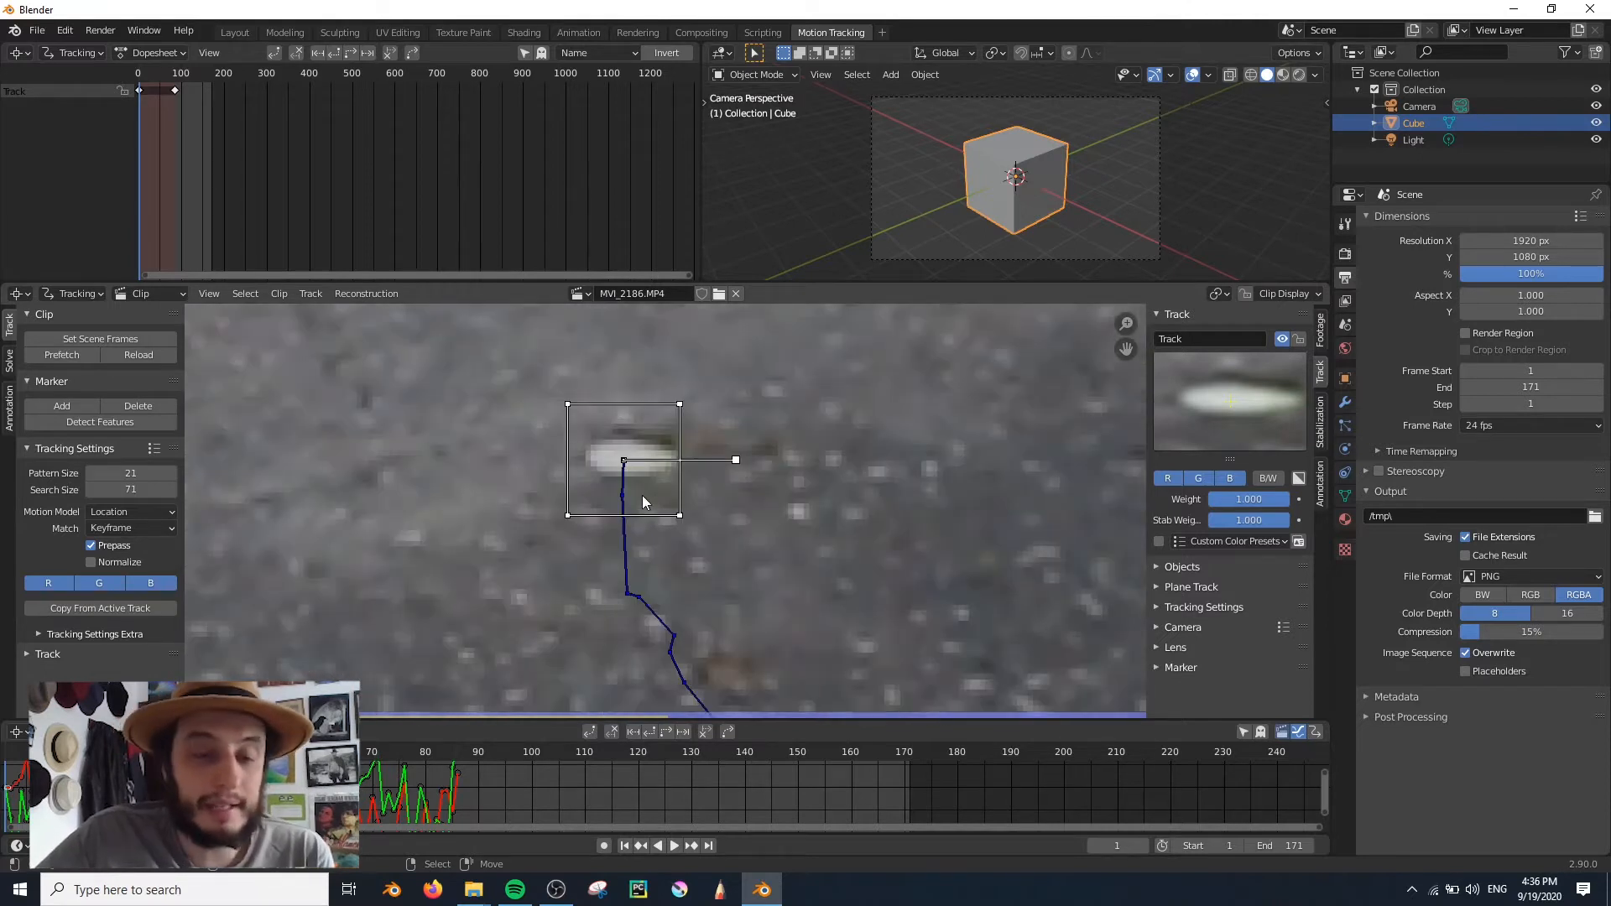
{"action": "key", "text": "l"}
{"action": "left_click", "coordinate": [449, 827]}
{"action": "left_click_drag", "start_coordinate": [450, 822], "coordinate": [297, 823]}
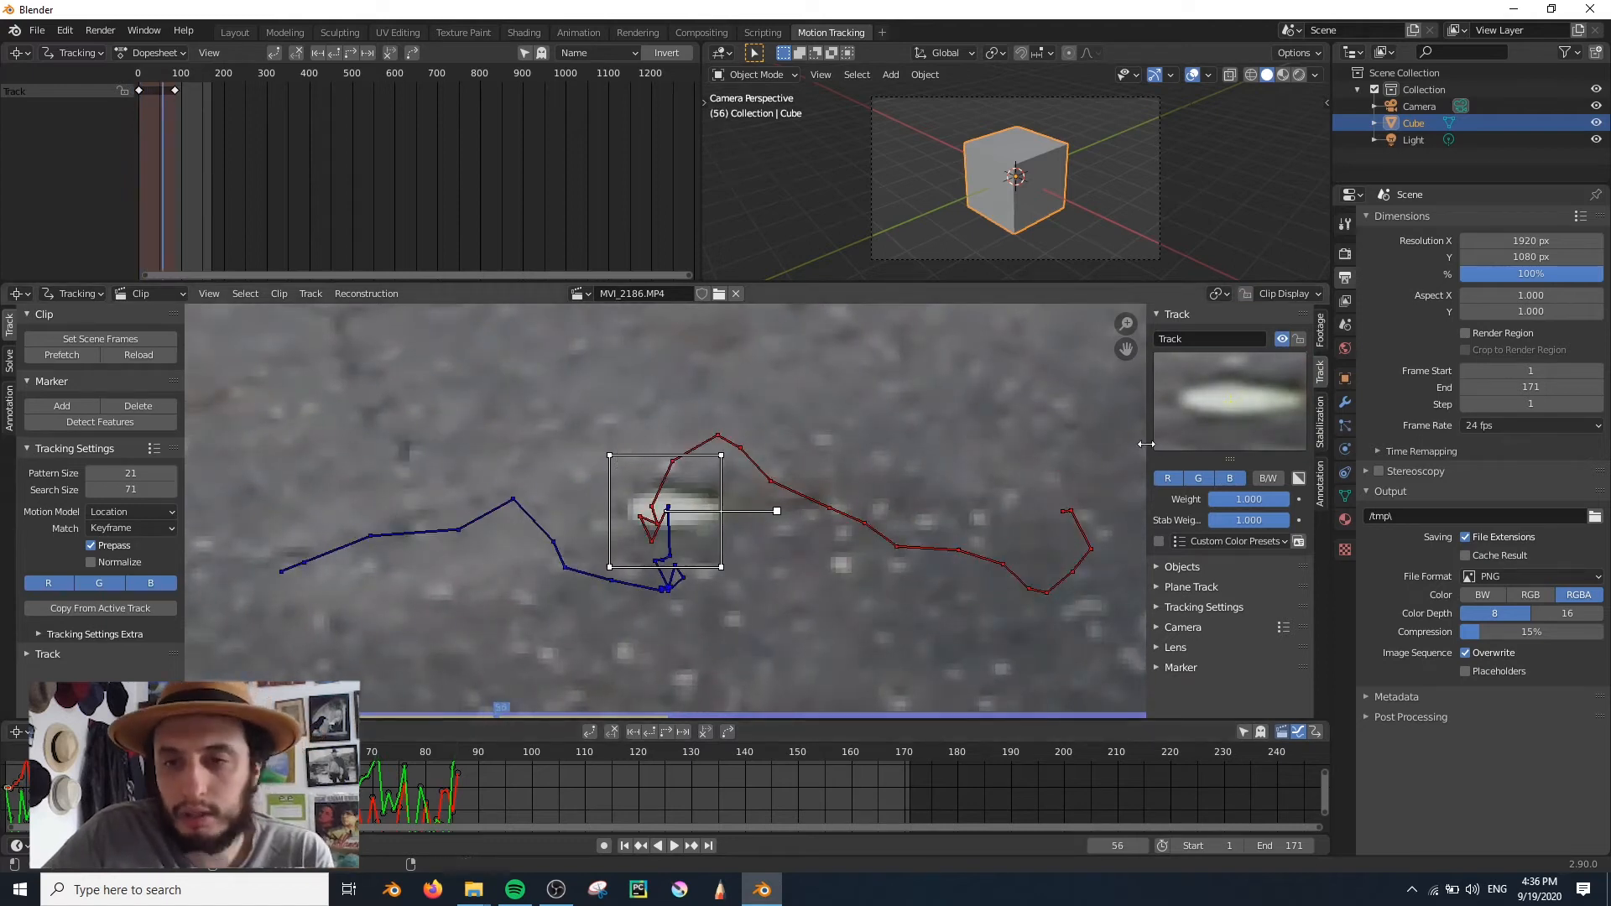
Lock the finished white-spot track and inspect the low wall along the sidewalk for another feature.
{"action": "scroll", "coordinate": [532, 563], "scroll_direction": "down", "scroll_amount": 8}
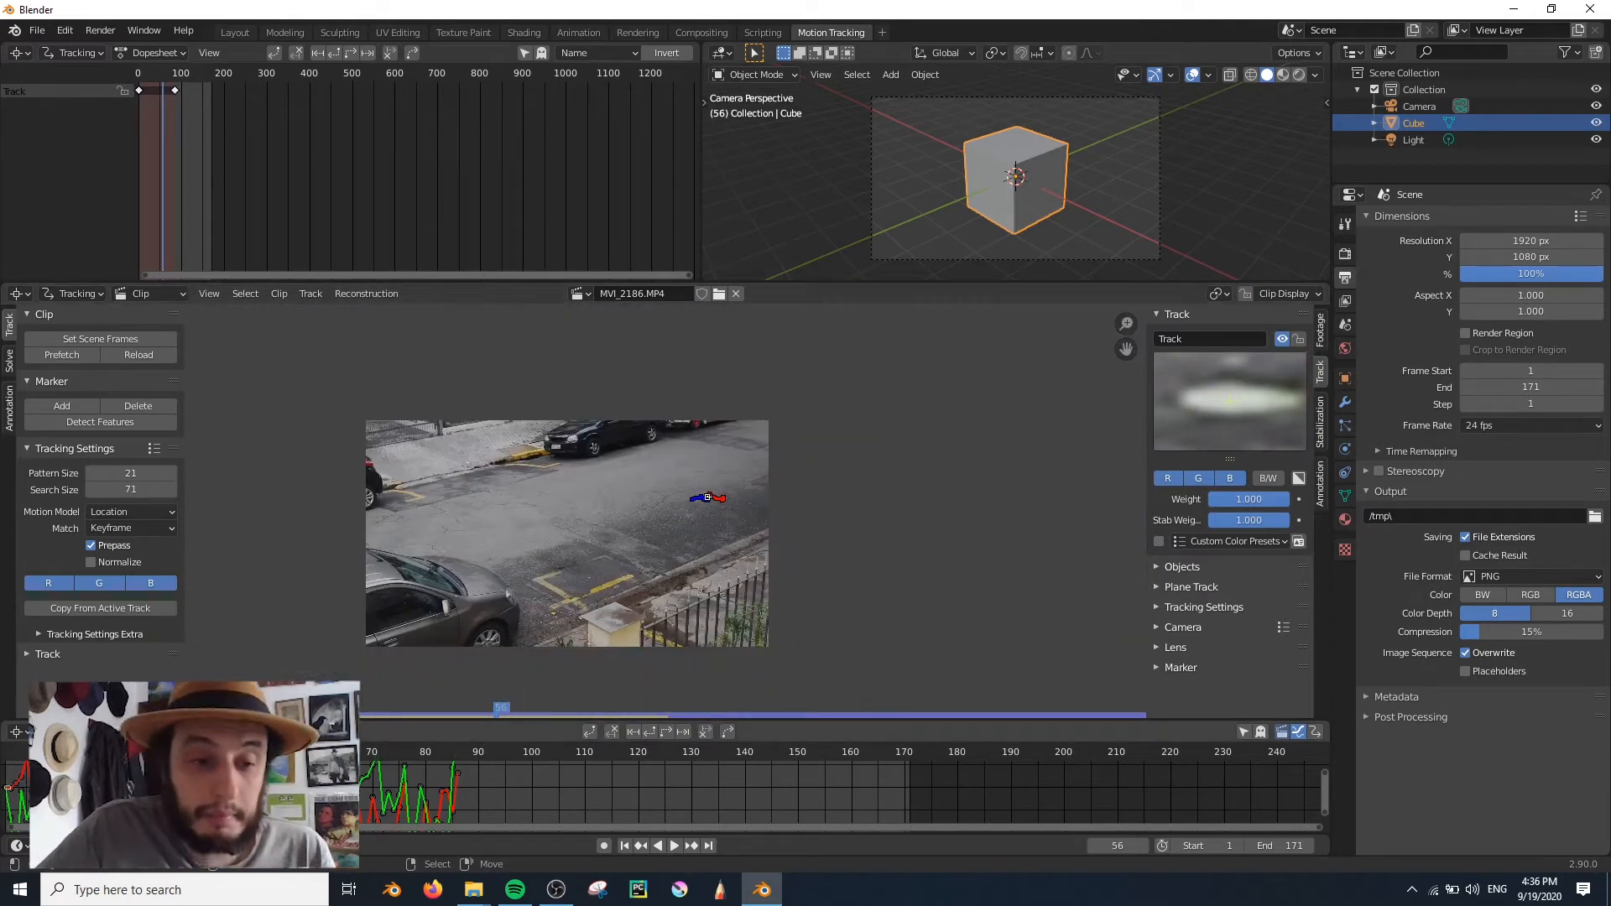
{"action": "left_click_drag", "start_coordinate": [297, 822], "coordinate": [58, 822]}
{"action": "scroll", "coordinate": [526, 472], "scroll_direction": "up", "scroll_amount": 5}
{"action": "middle_click_drag", "start_coordinate": [525, 472], "coordinate": [704, 631]}
{"action": "scroll", "coordinate": [554, 606], "scroll_direction": "up", "scroll_amount": 3}
{"action": "middle_click_drag", "start_coordinate": [537, 606], "coordinate": [693, 546]}
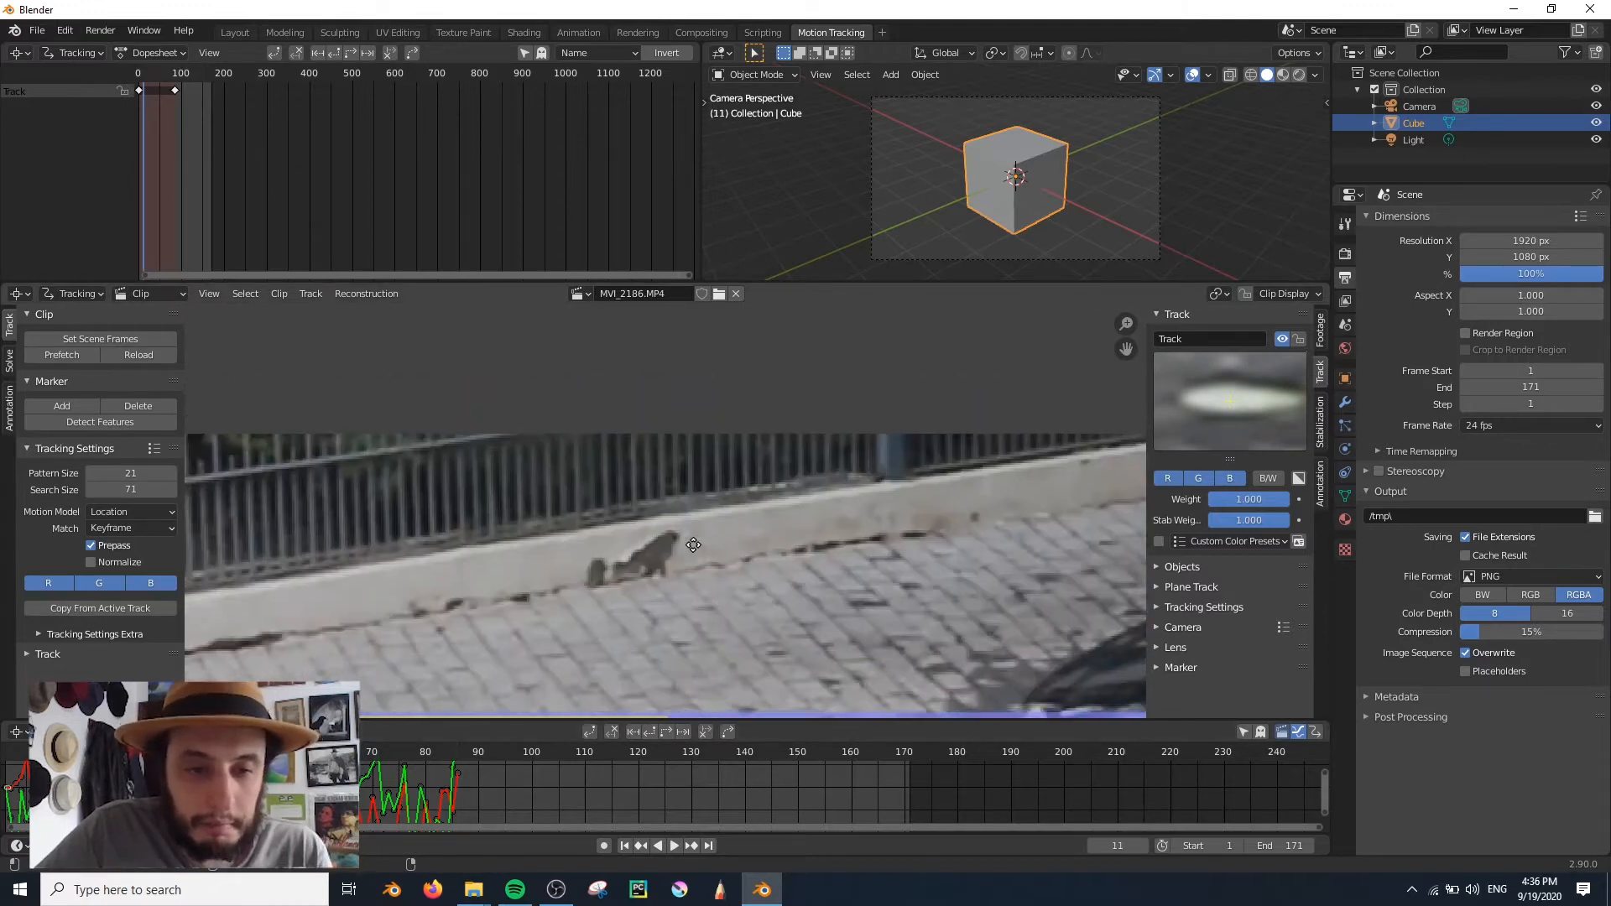
{"action": "scroll", "coordinate": [693, 546], "scroll_direction": "up", "scroll_amount": 5}
{"action": "key", "text": "ctrl+l"}
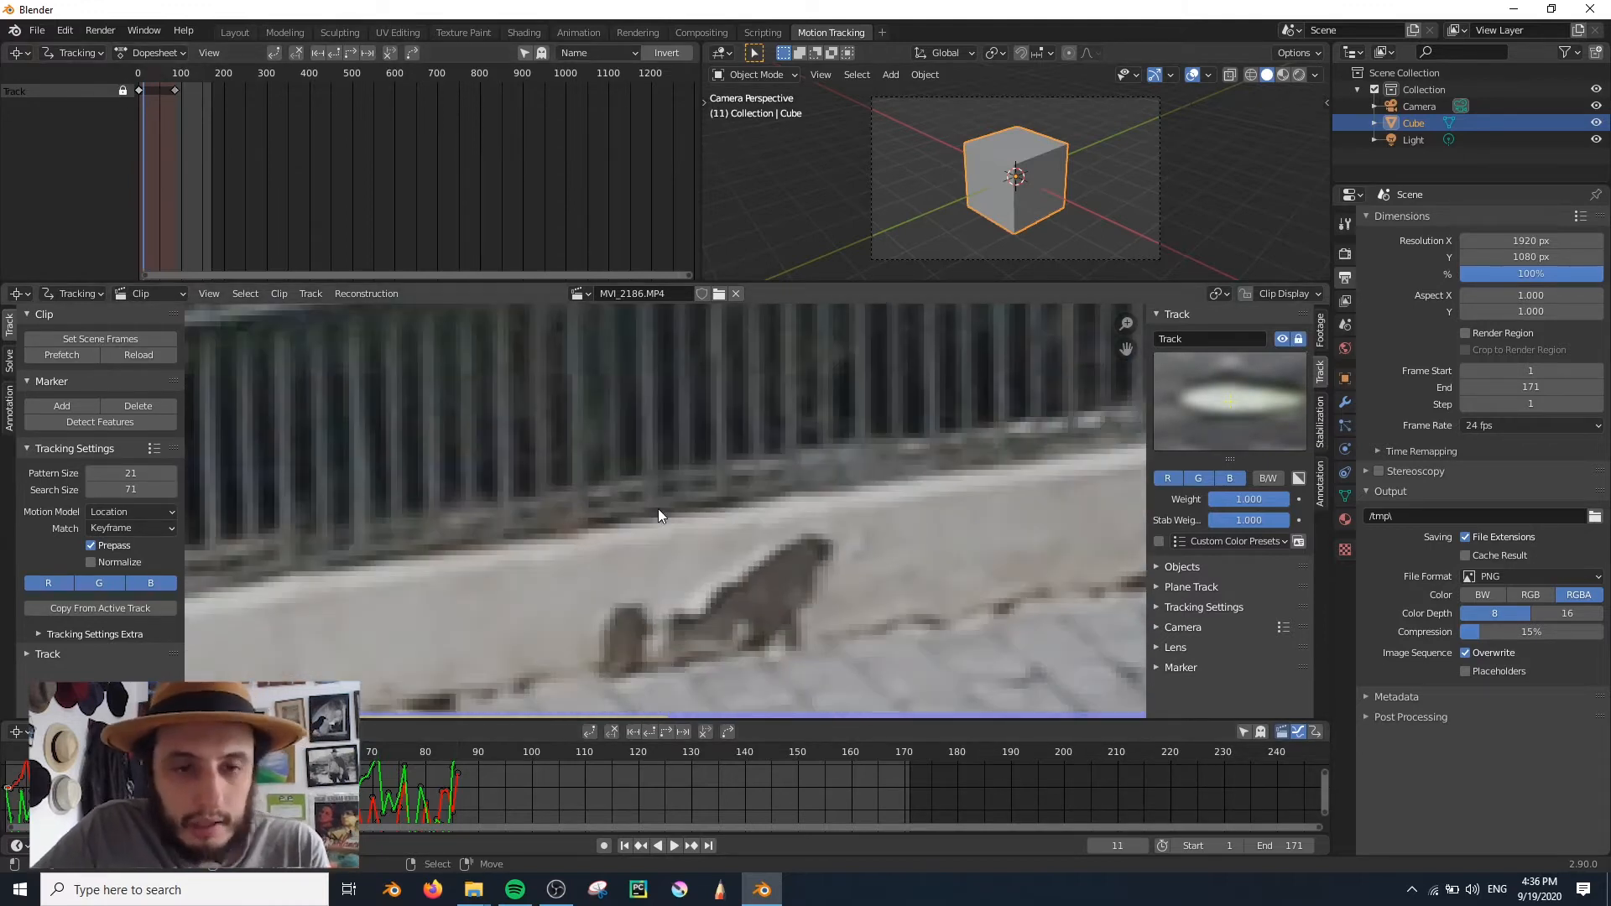
At frame 1, place a tracking marker on the dark spot on the low wall and track it forward.
{"action": "scroll", "coordinate": [659, 516], "scroll_direction": "down", "scroll_amount": 6}
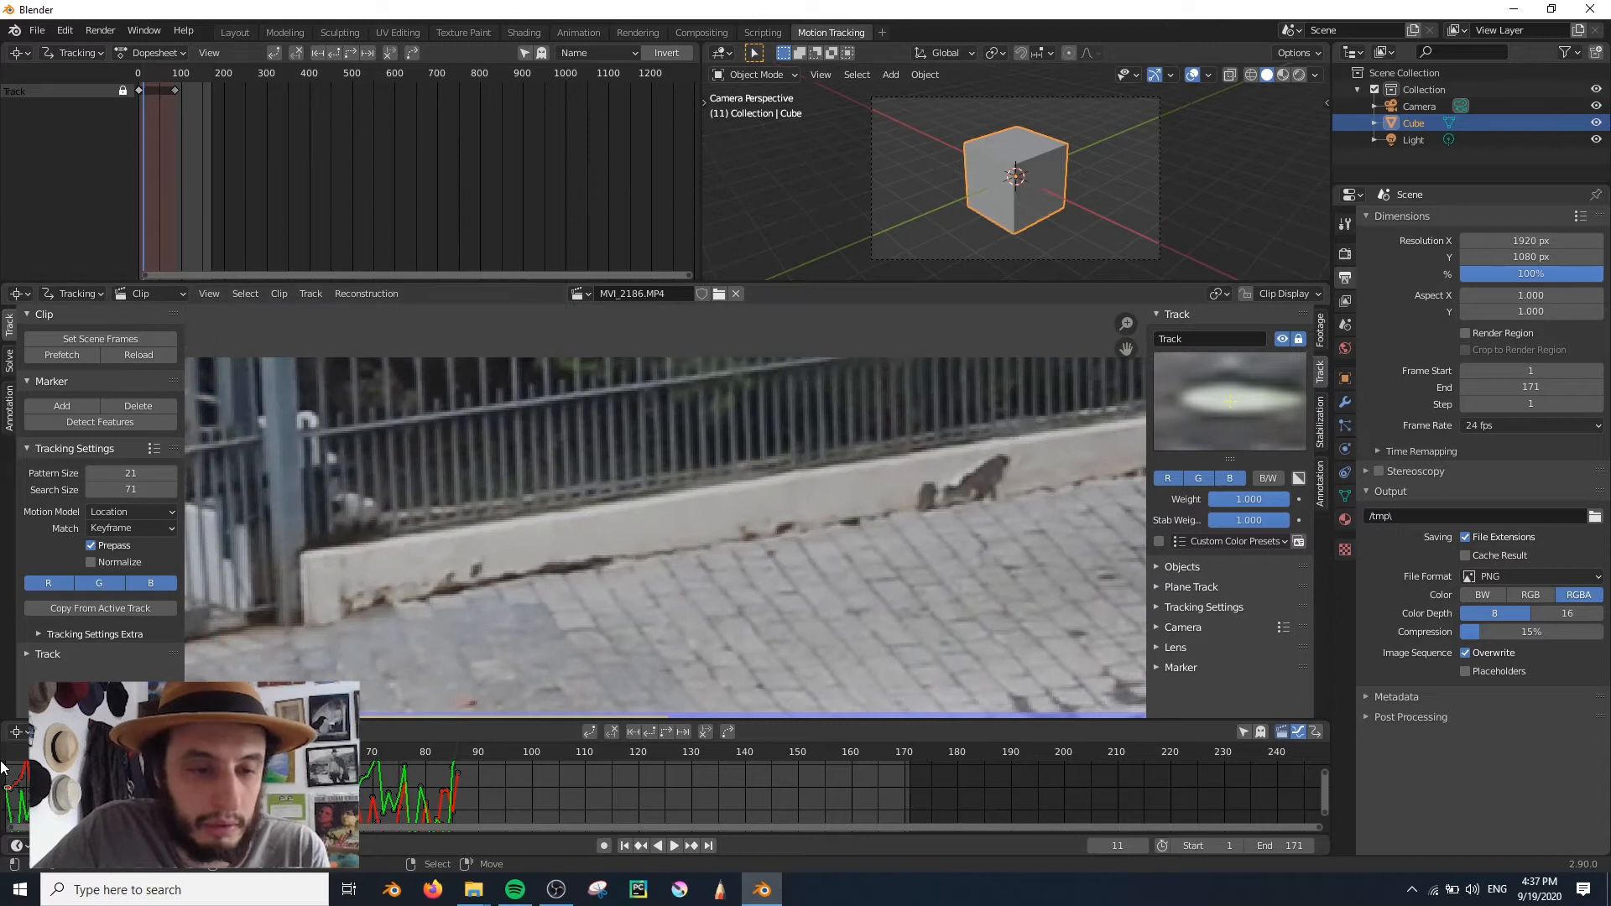
{"action": "left_click", "coordinate": [2, 768]}
{"action": "mouse_move", "coordinate": [462, 412]}
{"action": "middle_mouse_down"}
{"action": "mouse_move", "coordinate": [504, 549]}
{"action": "mouse_move", "coordinate": [638, 499]}
{"action": "middle_mouse_up"}
{"action": "left_click", "coordinate": [638, 490], "text": "ctrl"}
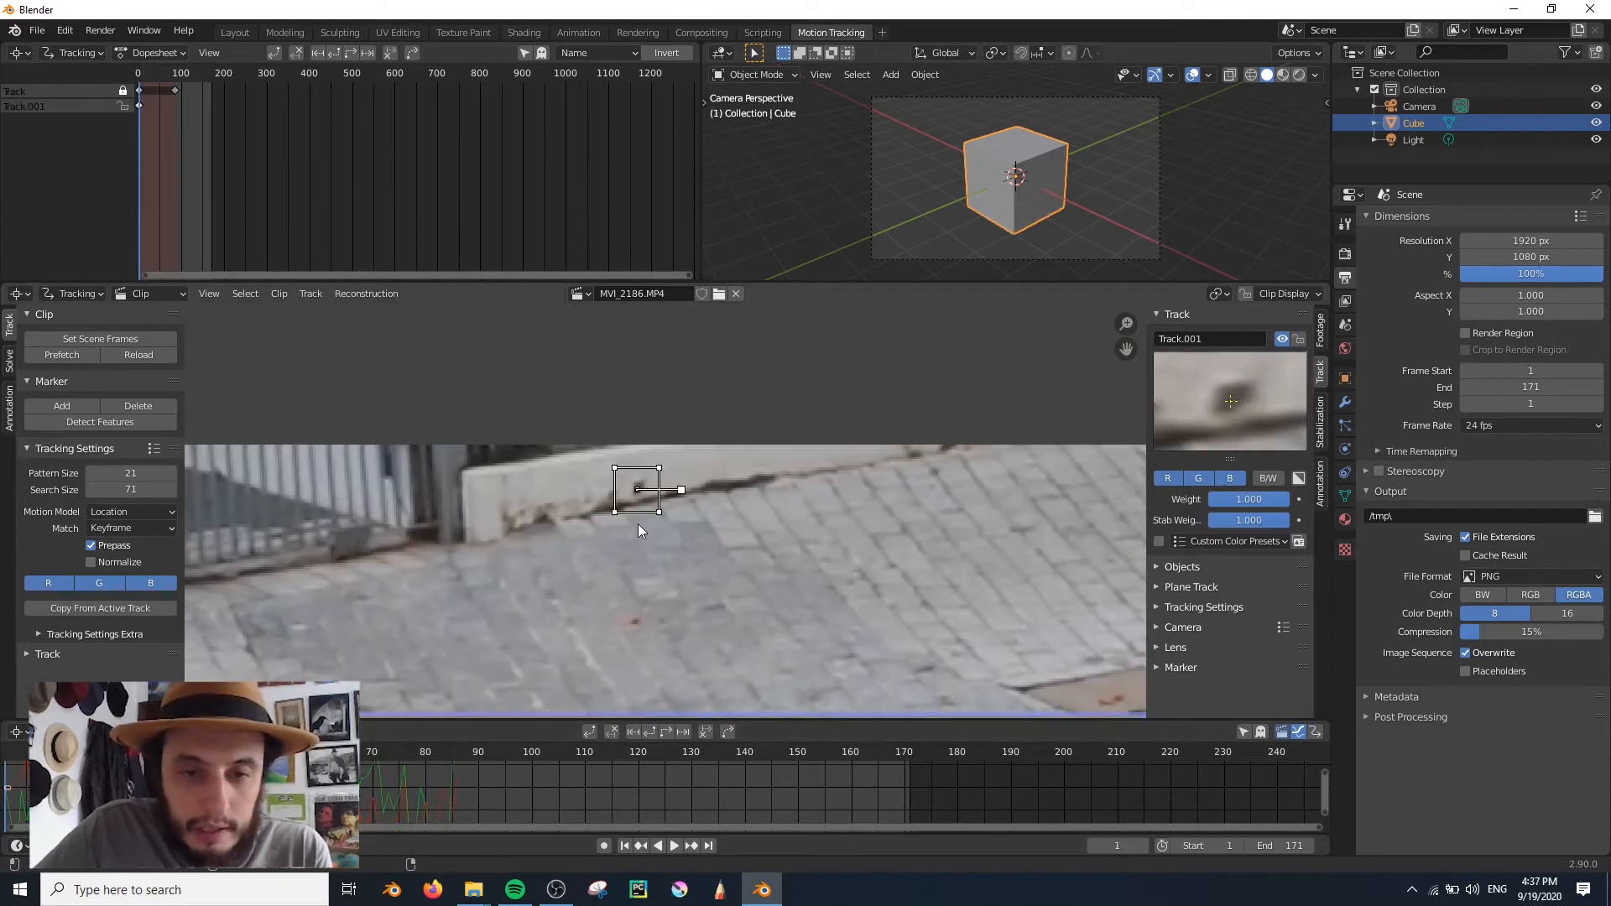
{"action": "key", "text": "ctrl+t"}
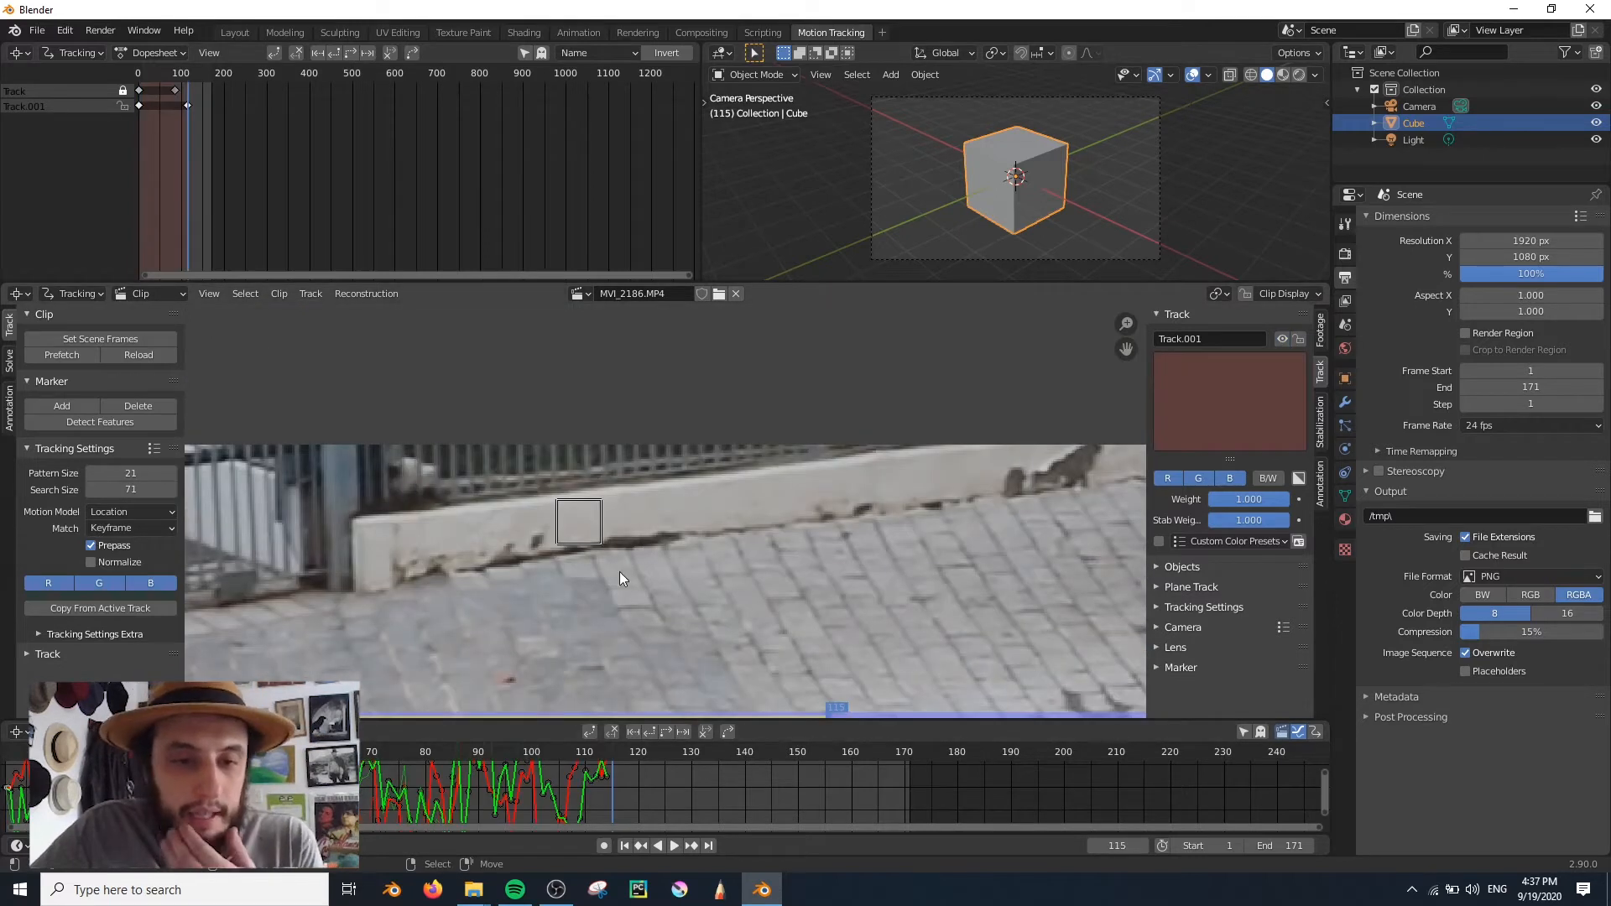
Scrub back through the low-wall marker's track and delete that track.
{"action": "left_click_drag", "start_coordinate": [610, 759], "coordinate": [106, 768]}
{"action": "key", "text": "x"}
{"action": "left_click", "coordinate": [668, 601]}
At frame 20, place a marker on the dark spot on the beige sidewalk slab, track it backward and lock the view to it.
{"action": "middle_click_drag", "start_coordinate": [668, 601], "coordinate": [659, 436]}
{"action": "scroll", "coordinate": [672, 453], "scroll_direction": "down", "scroll_amount": 3}
{"action": "scroll", "coordinate": [839, 470], "scroll_direction": "up", "scroll_amount": 2}
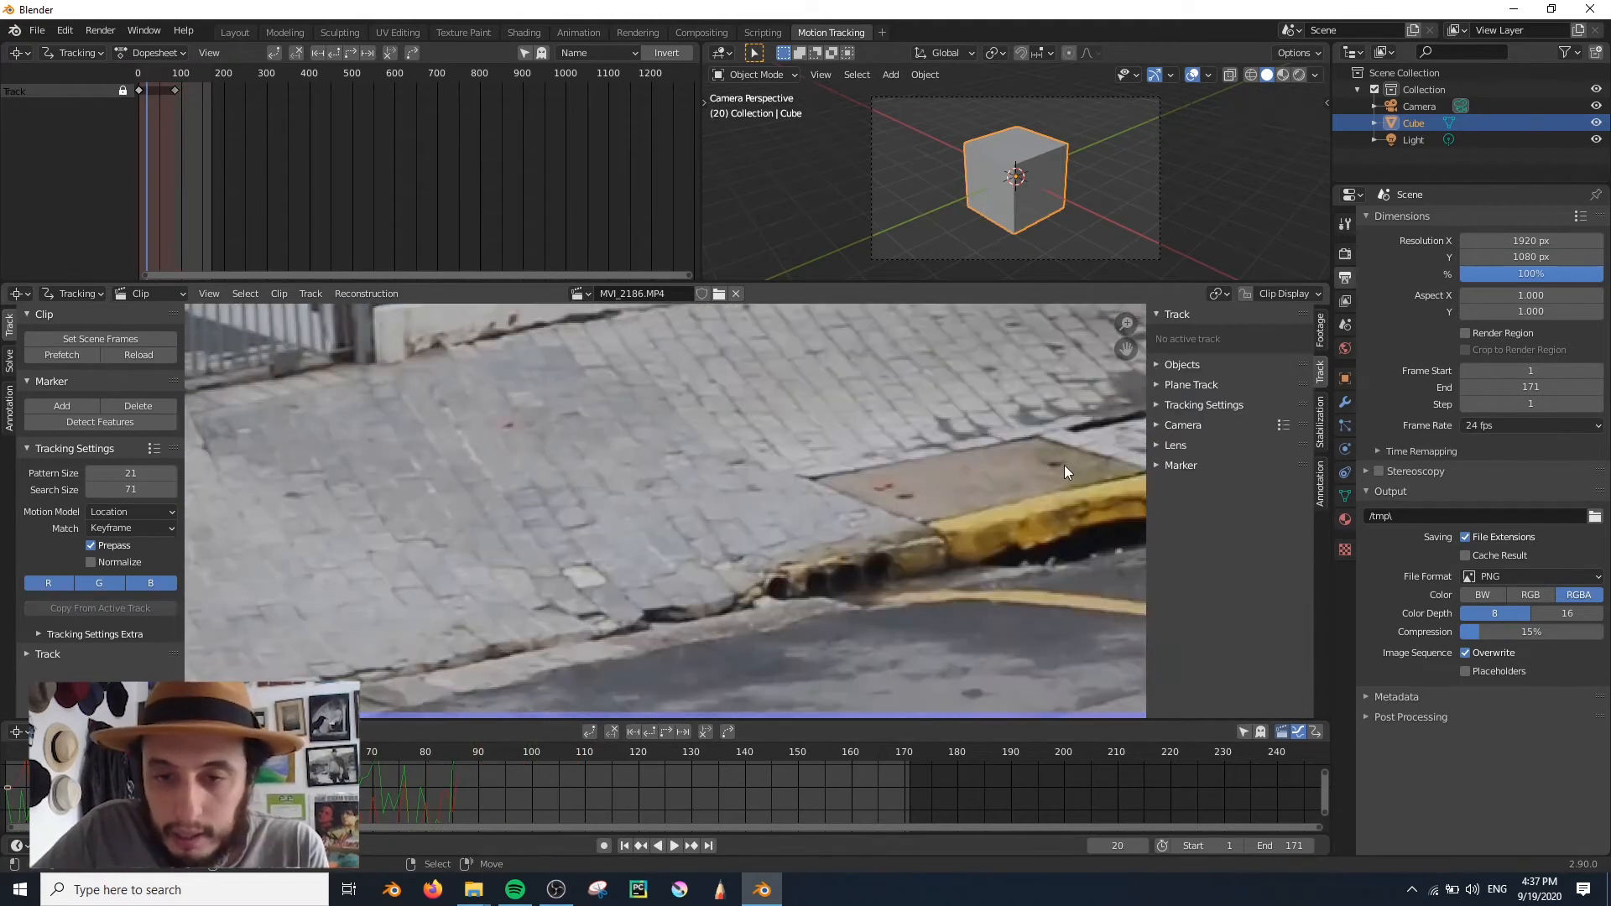
{"action": "left_click", "coordinate": [905, 500], "text": "ctrl"}
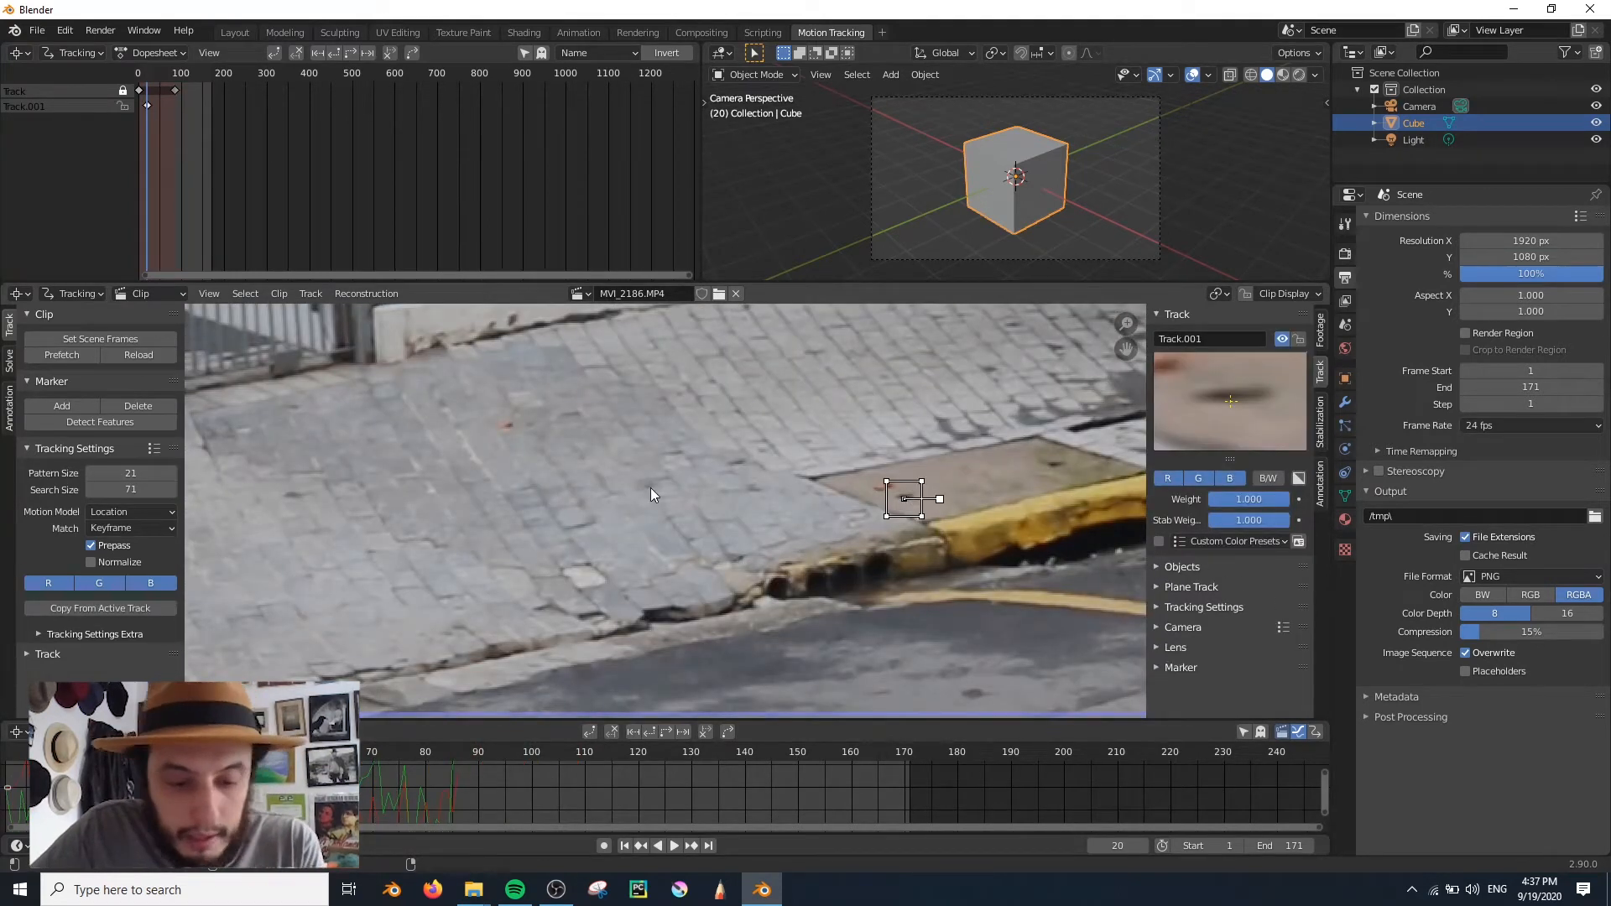
{"action": "key", "text": "shift+ctrl+t"}
{"action": "key", "text": "l"}
{"action": "scroll", "coordinate": [777, 503], "scroll_direction": "up", "scroll_amount": 7}
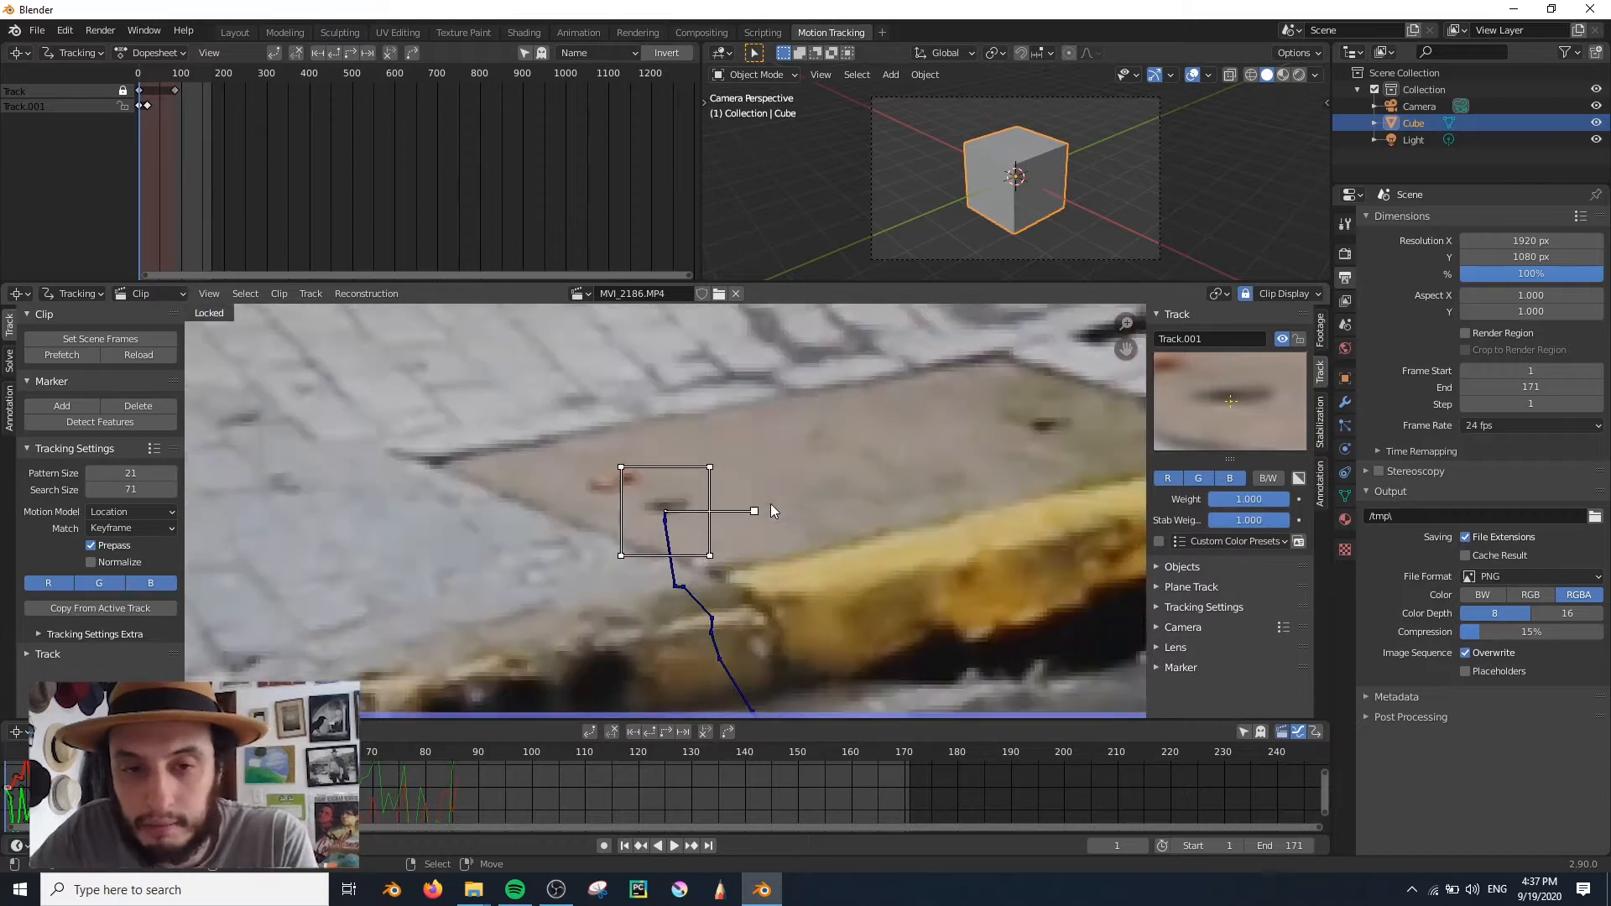
Track the beige-slab marker forward from frame 20 through the rest of the clip and scrub back to frame 28.
{"action": "left_click_drag", "start_coordinate": [71, 780], "coordinate": [111, 781]}
{"action": "key", "text": "ctrl+t"}
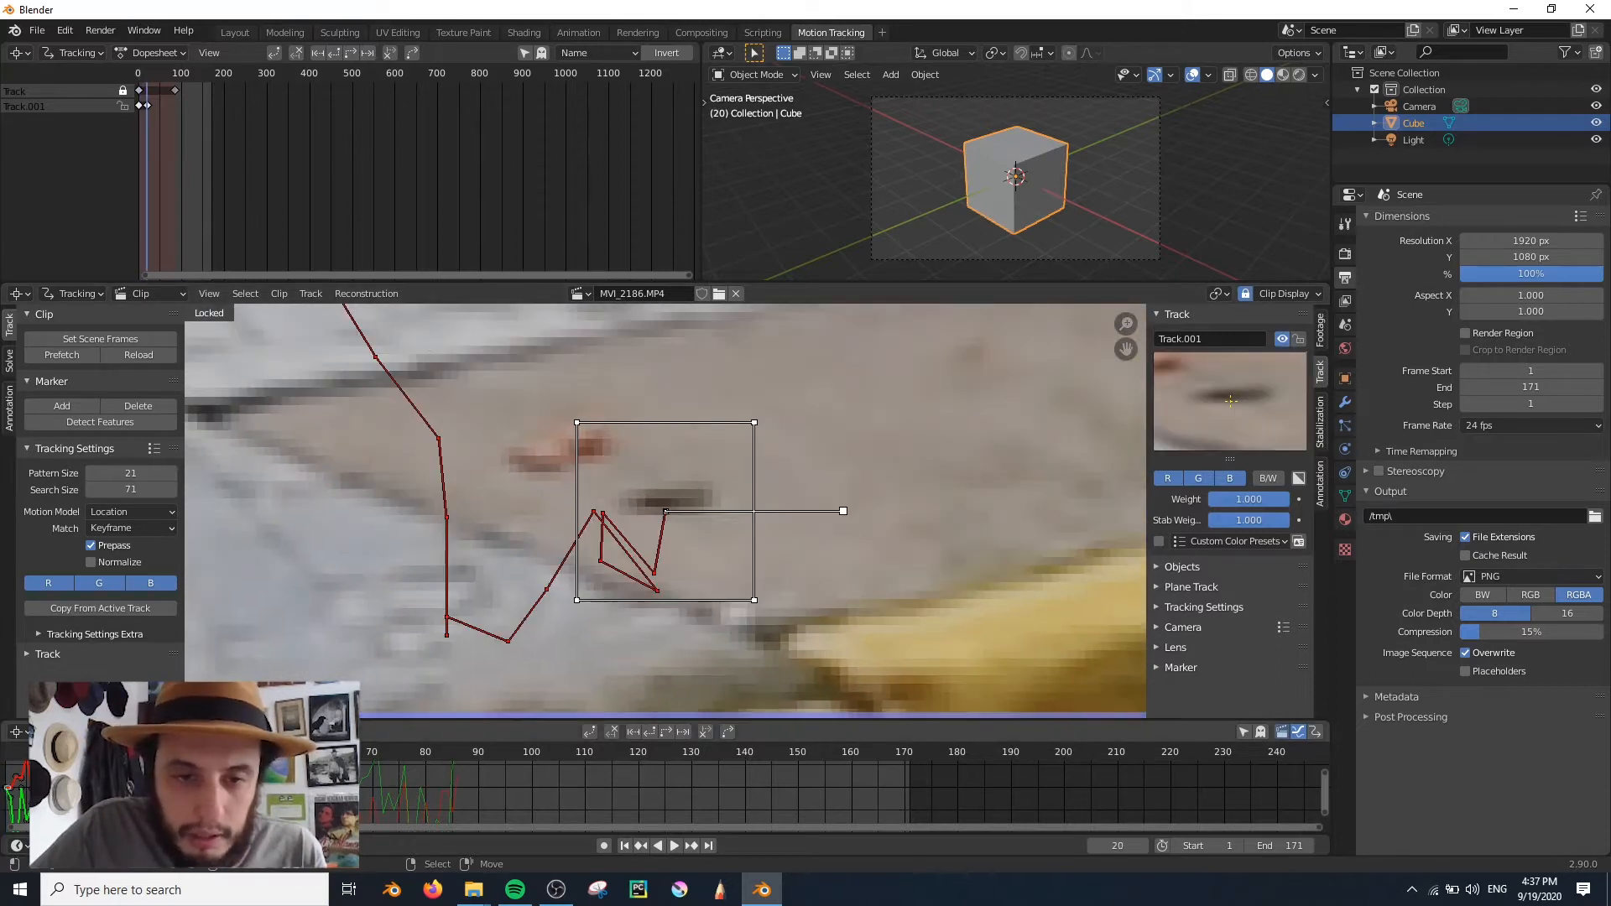
{"action": "left_click_drag", "start_coordinate": [909, 761], "coordinate": [271, 789]}
{"action": "scroll", "coordinate": [520, 588], "scroll_direction": "down", "scroll_amount": 13}
{"action": "middle_click_drag", "start_coordinate": [520, 587], "coordinate": [453, 553]}
{"action": "scroll", "coordinate": [453, 553], "scroll_direction": "down", "scroll_amount": 1}
{"action": "left_click_drag", "start_coordinate": [271, 789], "coordinate": [148, 784]}
Examine the street, parked car and yellow road markings at frame 28 for further trackable features.
{"action": "scroll", "coordinate": [789, 555], "scroll_direction": "up", "scroll_amount": 2}
{"action": "scroll", "coordinate": [646, 610], "scroll_direction": "down", "scroll_amount": 3}
{"action": "middle_click_drag", "start_coordinate": [642, 611], "coordinate": [667, 521]}
{"action": "scroll", "coordinate": [609, 596], "scroll_direction": "up", "scroll_amount": 2}
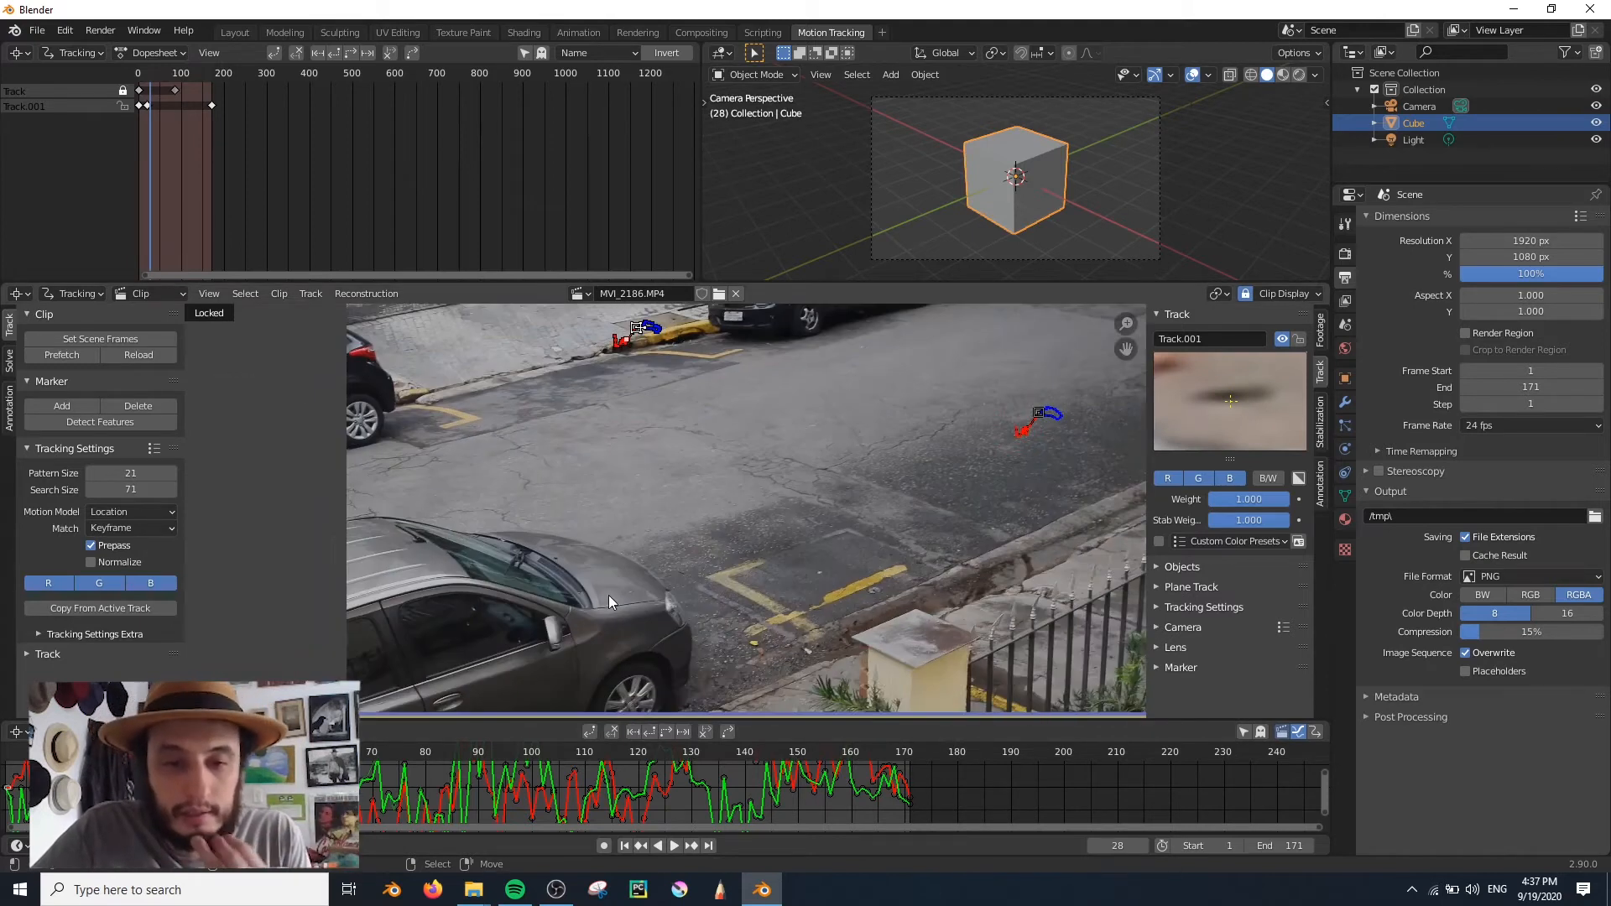
{"action": "scroll", "coordinate": [608, 596], "scroll_direction": "up", "scroll_amount": 1}
{"action": "middle_click_drag", "start_coordinate": [625, 658], "coordinate": [577, 570]}
{"action": "scroll", "coordinate": [587, 571], "scroll_direction": "down", "scroll_amount": 2}
{"action": "middle_click_drag", "start_coordinate": [705, 546], "coordinate": [629, 592]}
{"action": "scroll", "coordinate": [642, 521], "scroll_direction": "up", "scroll_amount": 3}
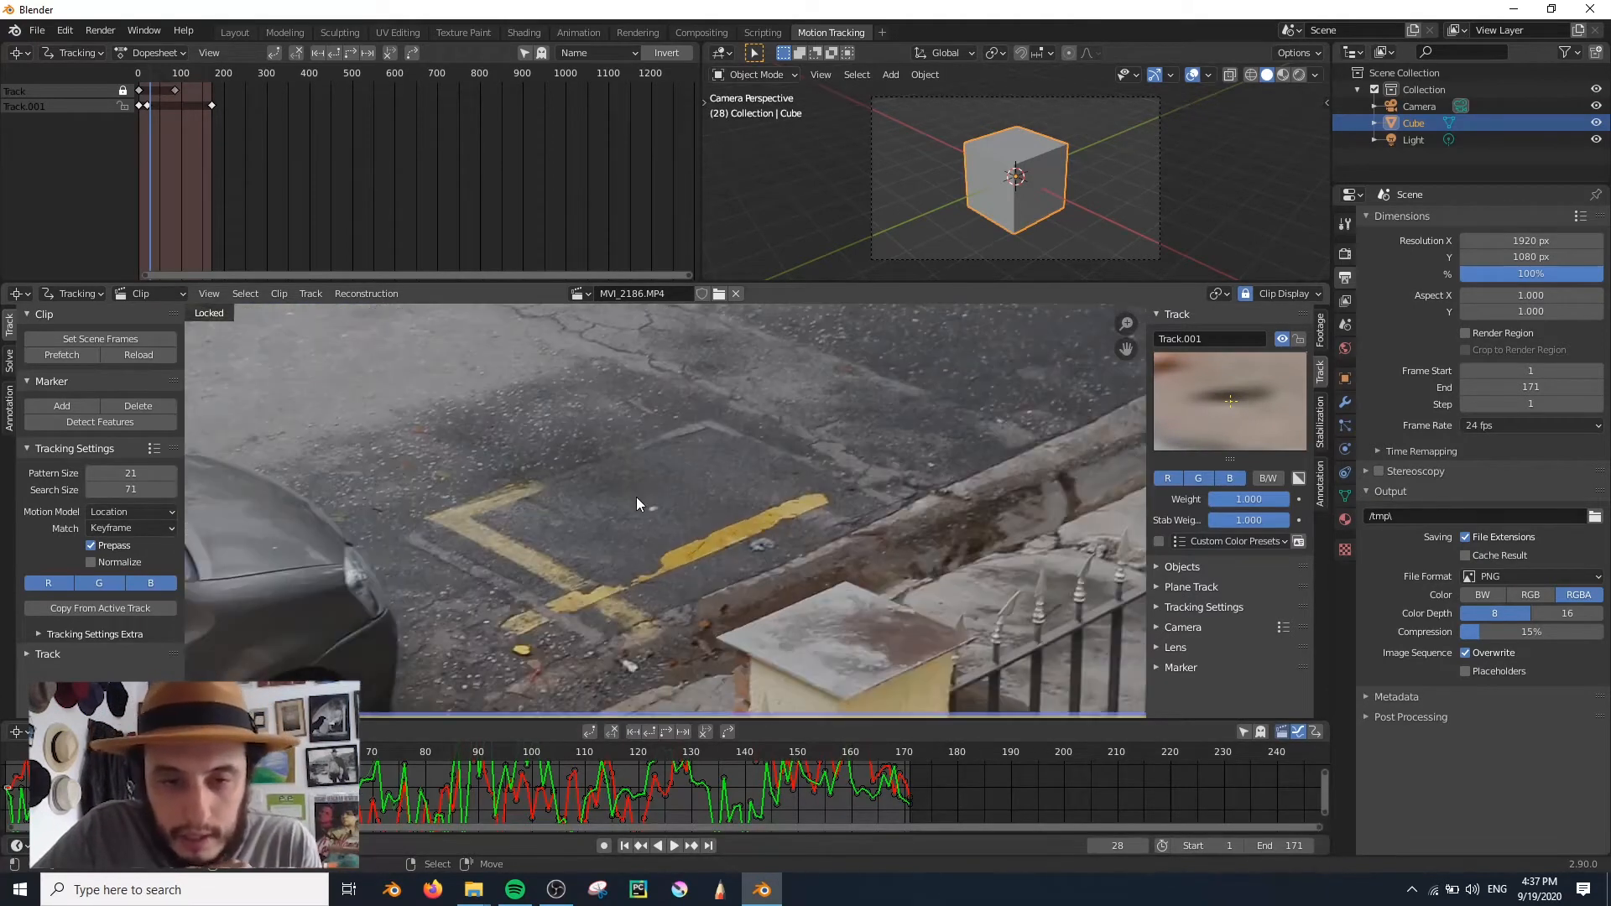
{"action": "scroll", "coordinate": [763, 530], "scroll_direction": "down", "scroll_amount": 4}
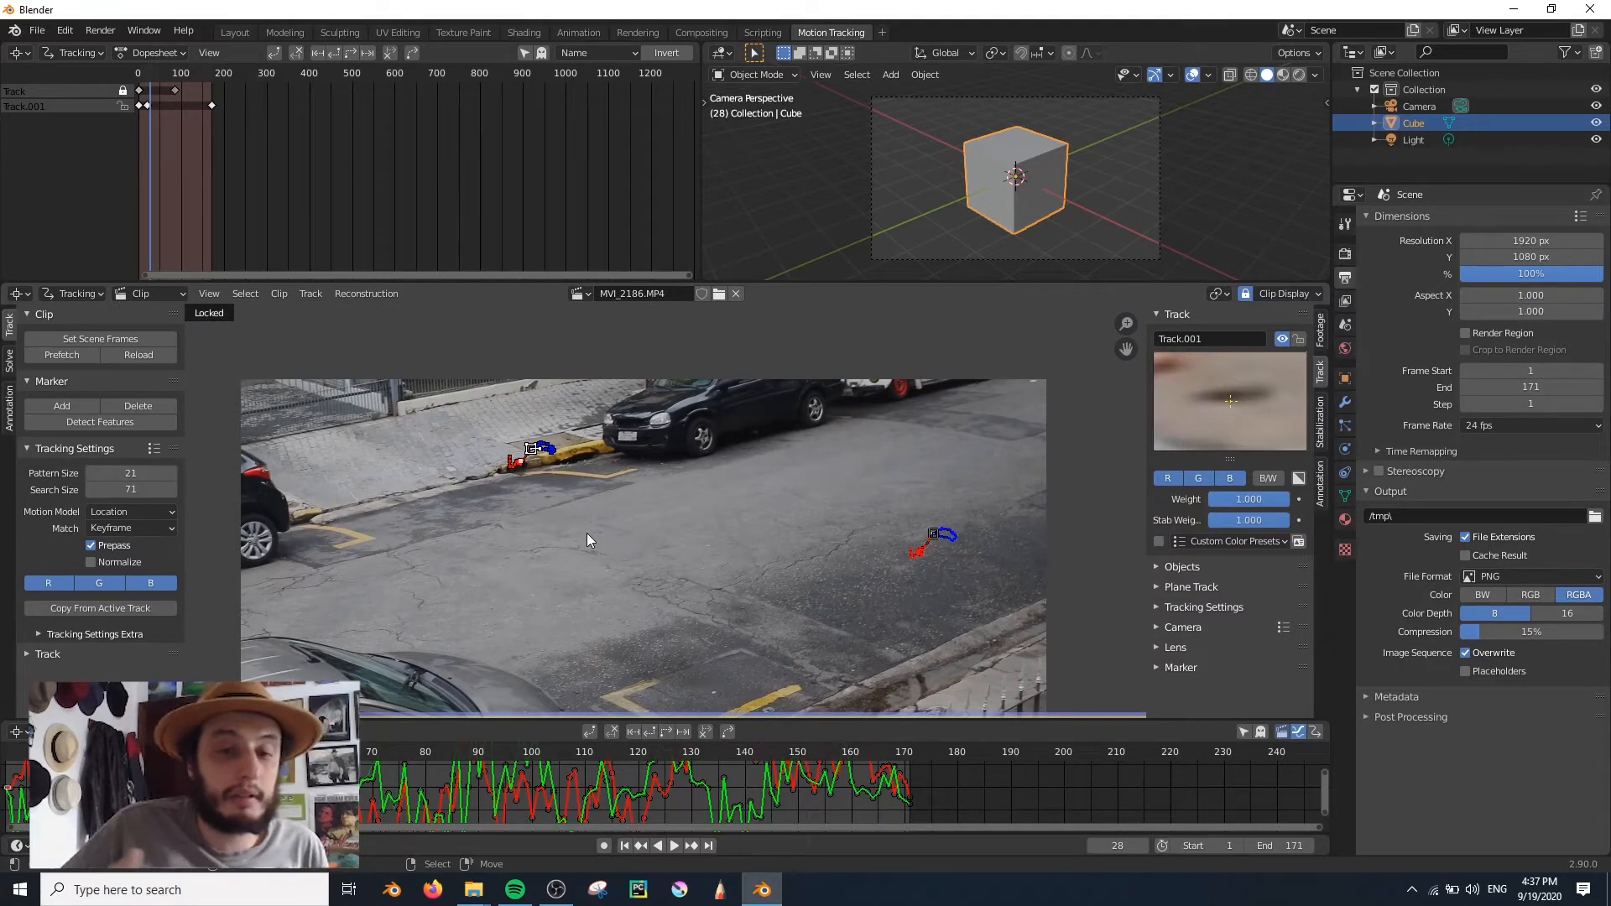
{"action": "middle_click_drag", "start_coordinate": [587, 532], "coordinate": [629, 430]}
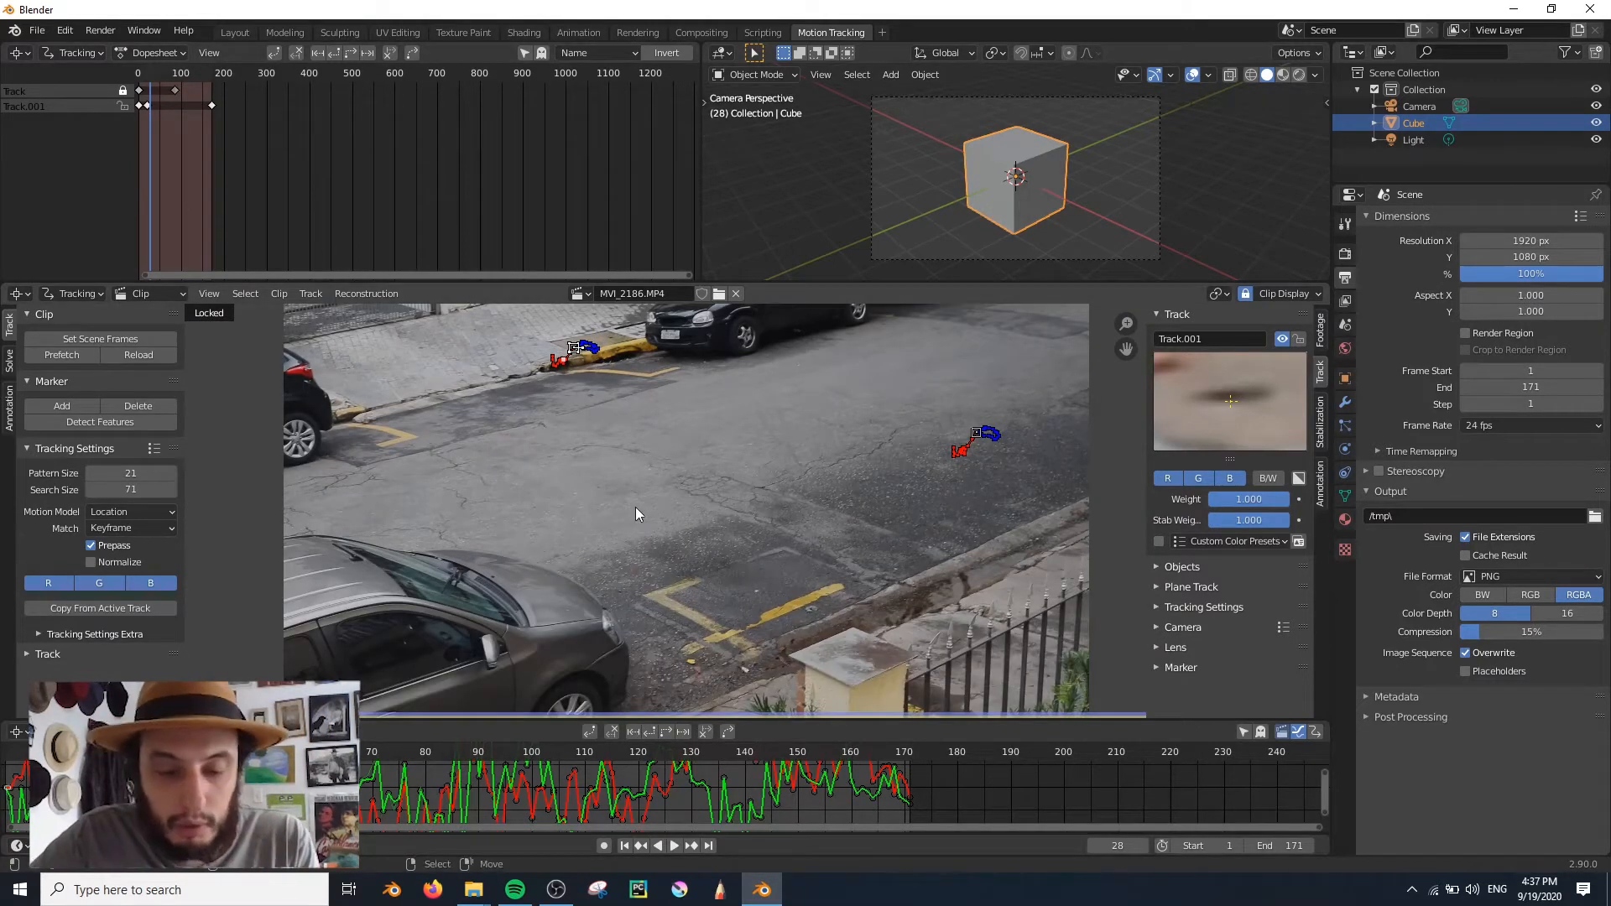
Select all tracks in the clip and delete them.
{"action": "key", "text": "a"}
{"action": "key", "text": "Delete"}
{"action": "middle_click_drag", "start_coordinate": [508, 499], "coordinate": [693, 492]}
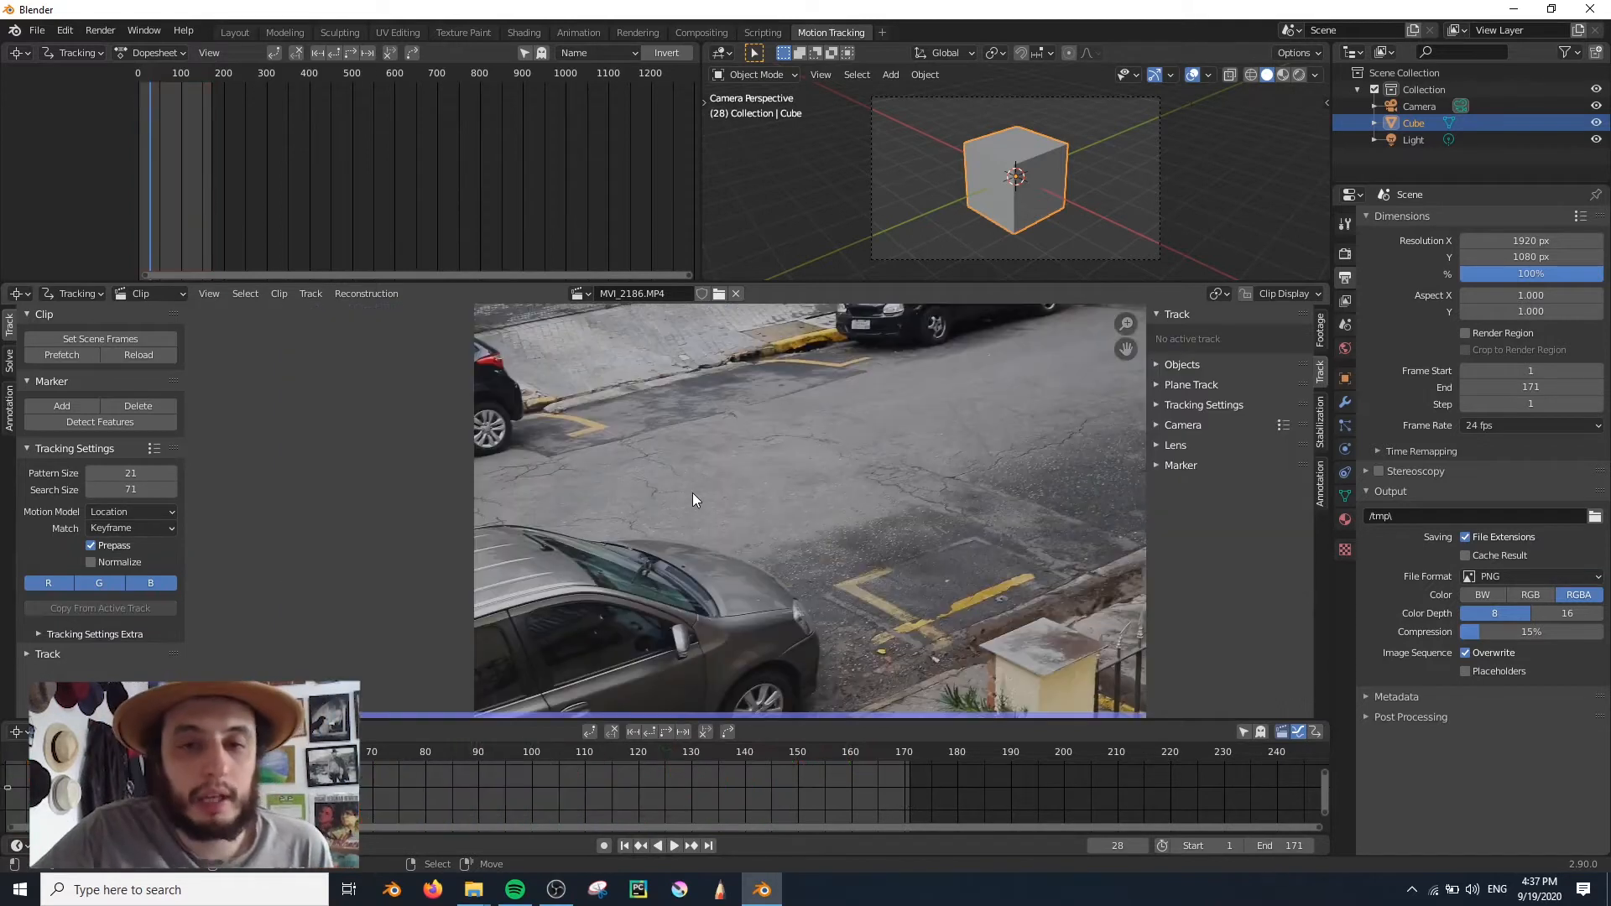
{"action": "scroll", "coordinate": [692, 491], "scroll_direction": "down", "scroll_amount": 1}
{"action": "scroll", "coordinate": [668, 513], "scroll_direction": "down", "scroll_amount": 1}
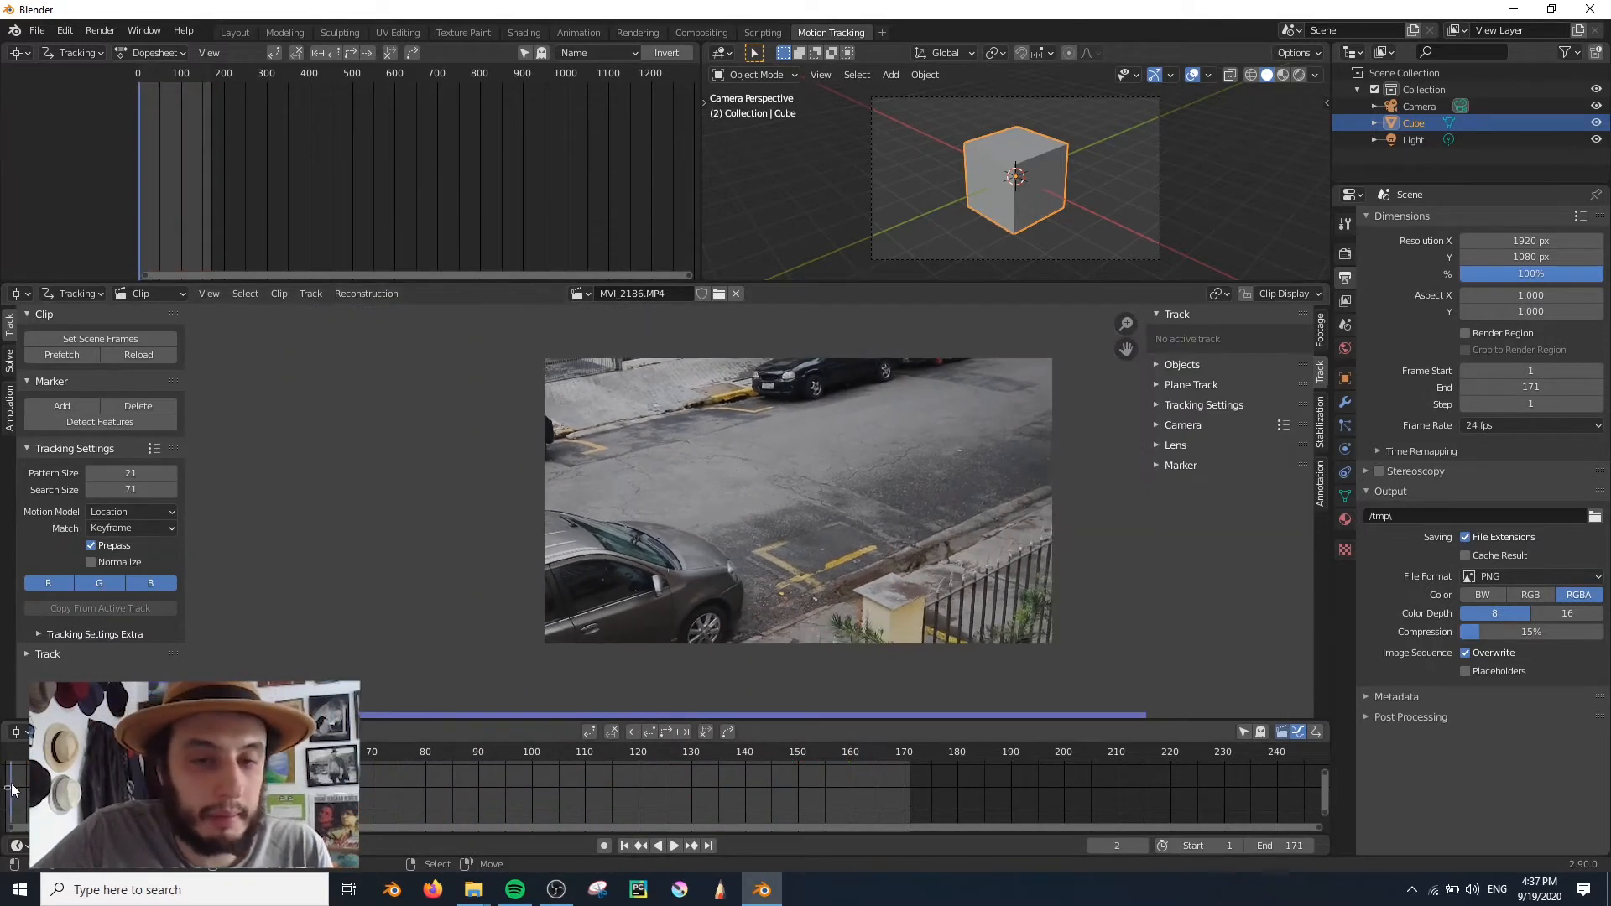
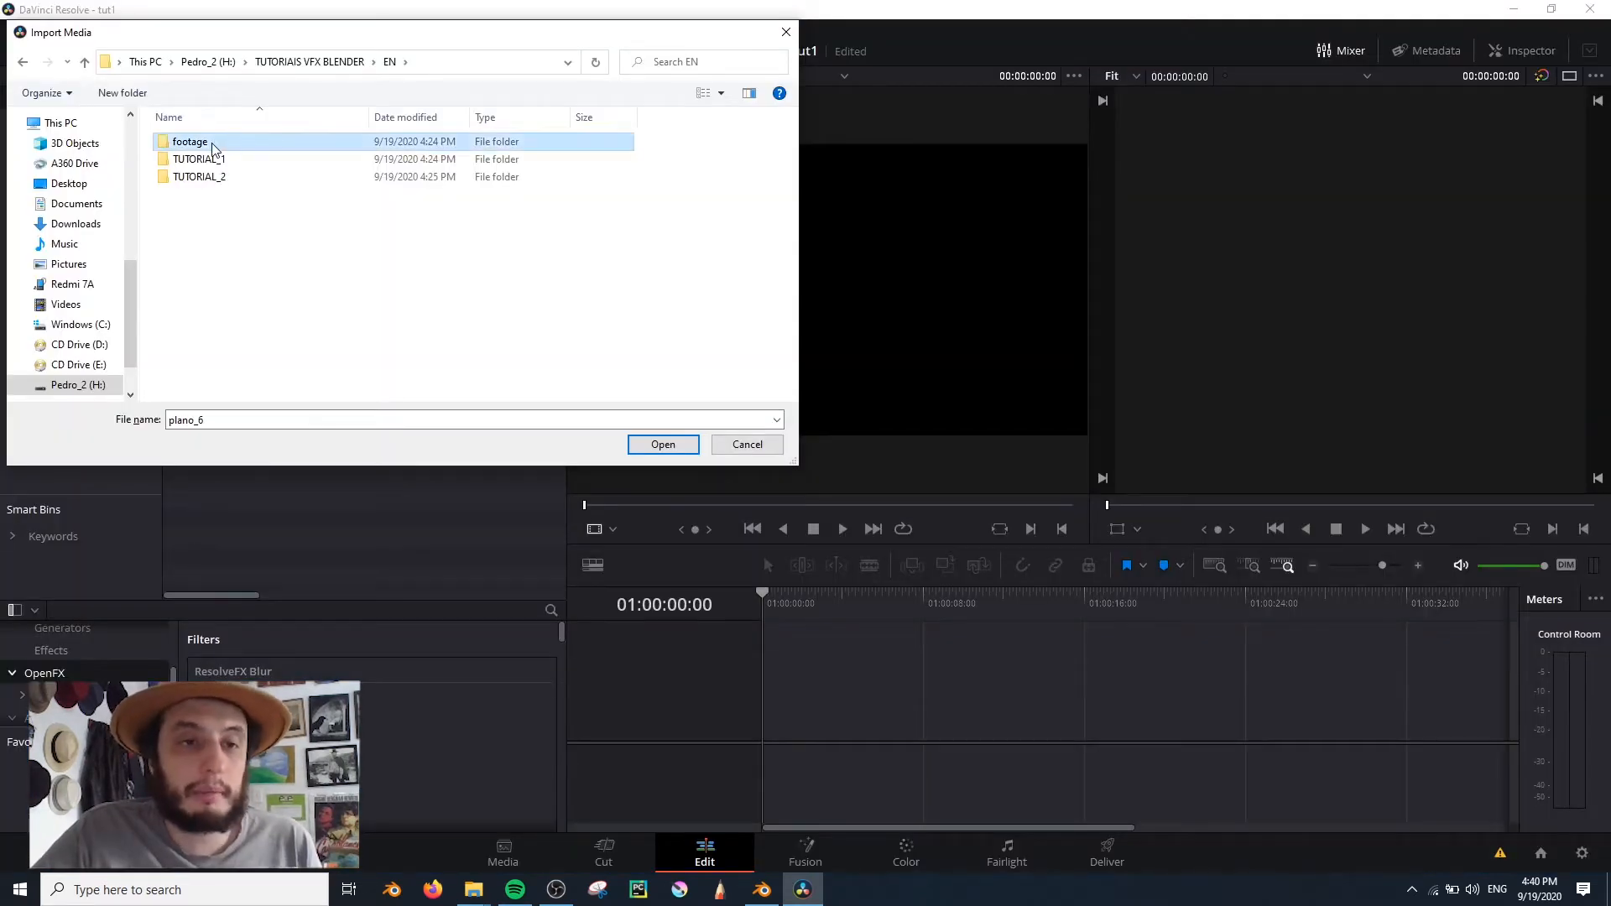
In DaVinci Resolve, import MVI_2186.MP4 from the footage folder and place it at the start of a new timeline.
{"action": "double_click", "coordinate": [209, 137]}
{"action": "left_click", "coordinate": [216, 165]}
{"action": "left_click", "coordinate": [662, 445]}
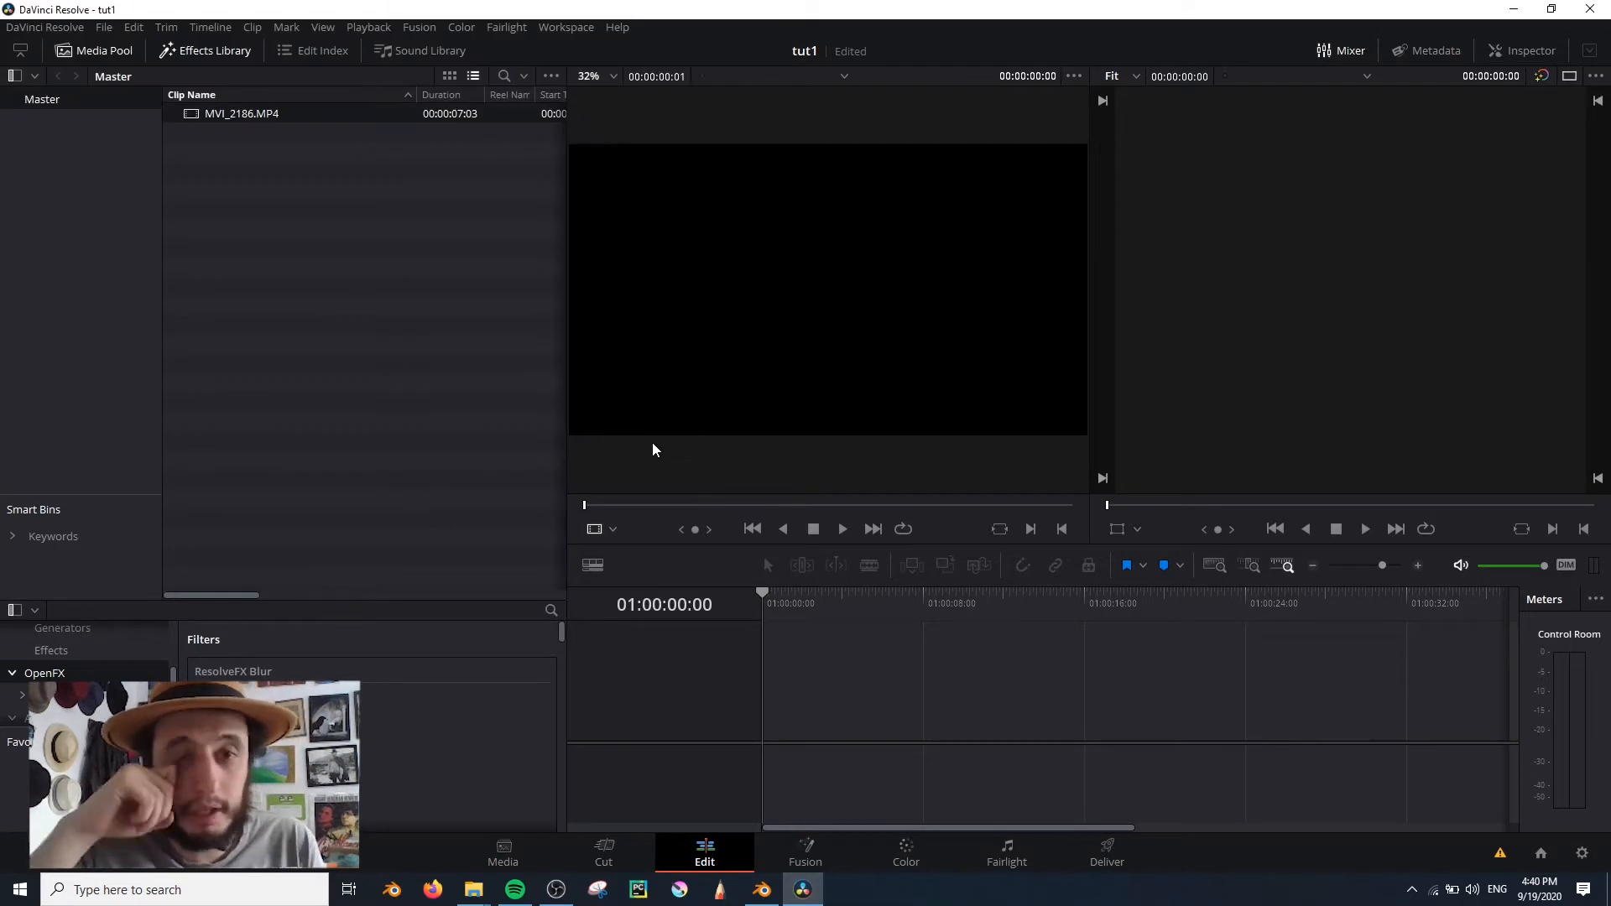
{"action": "left_click_drag", "start_coordinate": [182, 124], "coordinate": [768, 720]}
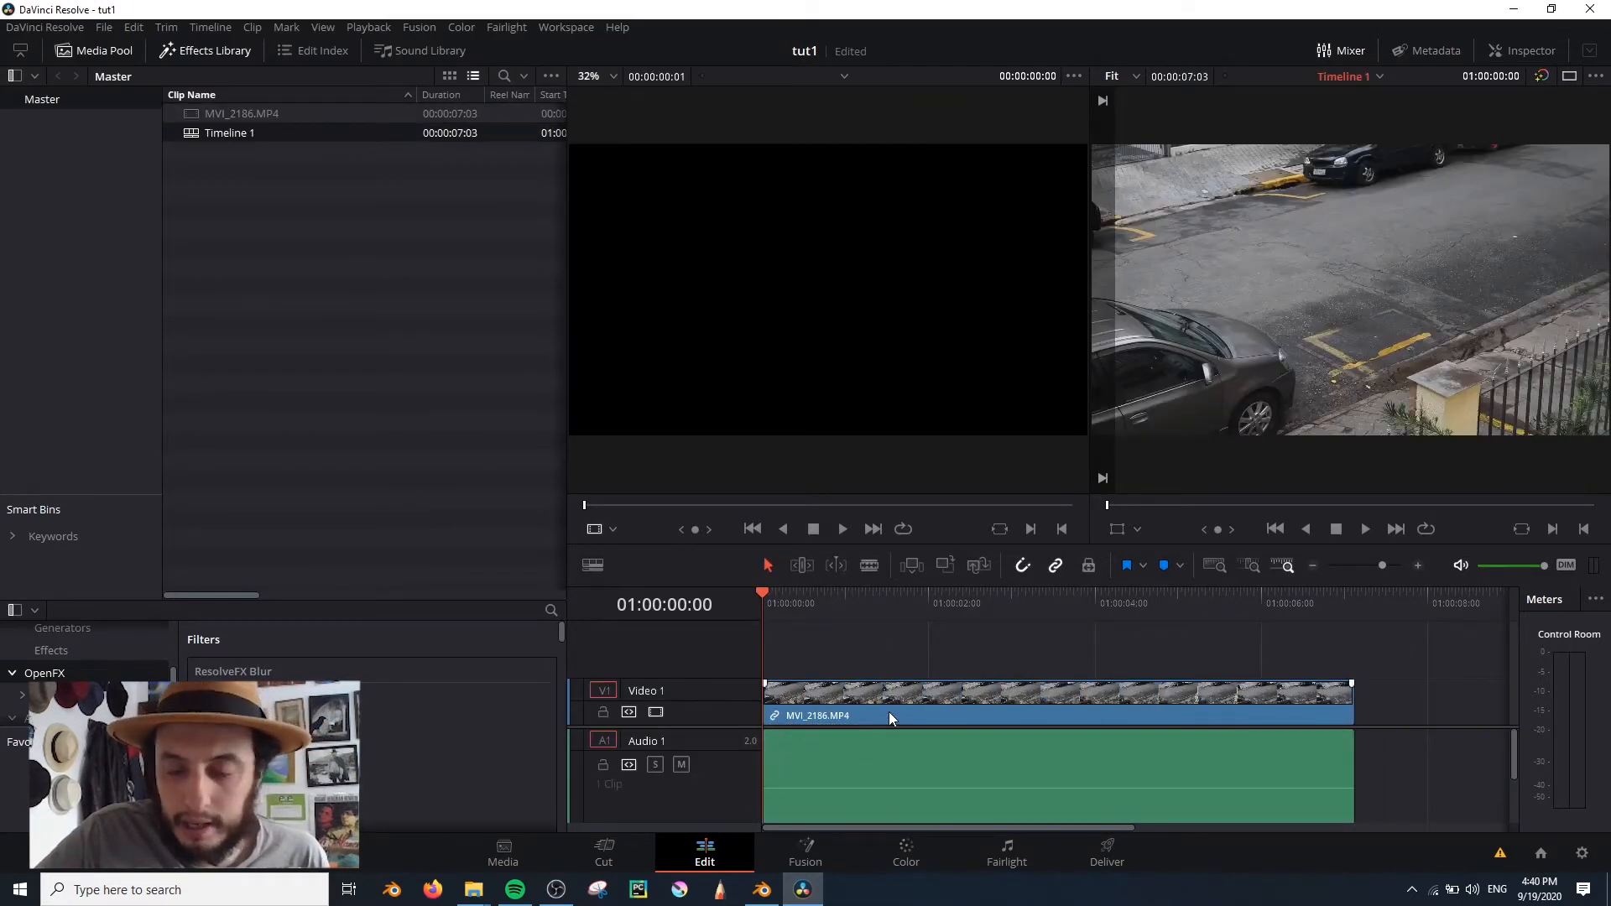
Unlink the audio from the MVI_2186.MP4 clip on the timeline and delete the audio portion.
{"action": "right_click", "coordinate": [888, 714]}
{"action": "mouse_move", "coordinate": [958, 634]}
{"action": "left_click", "coordinate": [957, 698]}
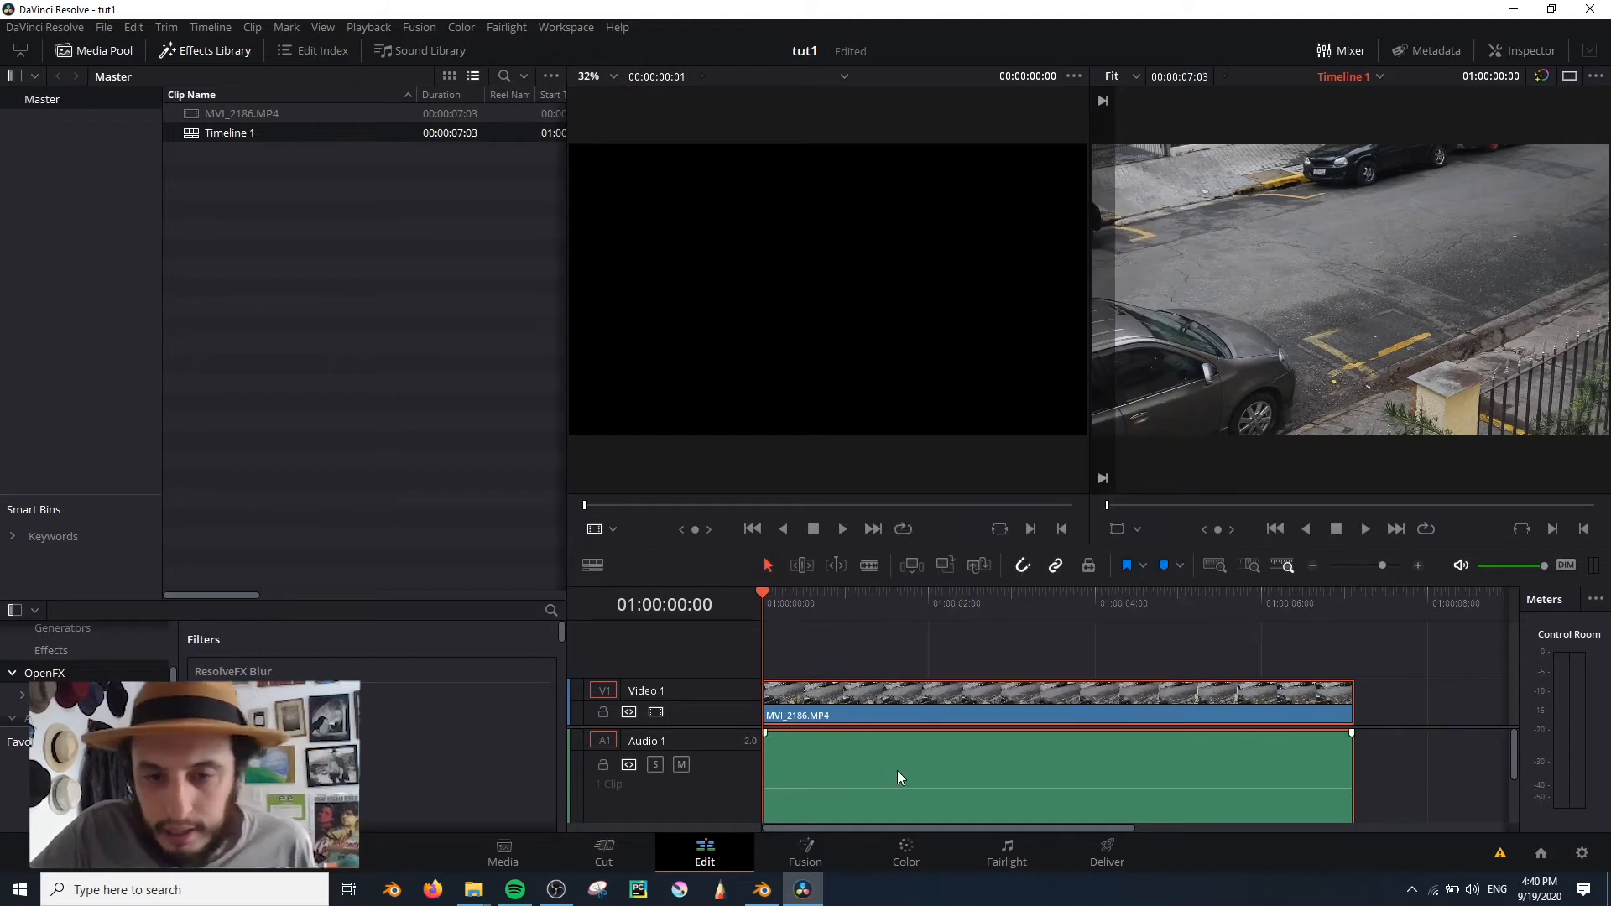
{"action": "left_click", "coordinate": [1178, 768]}
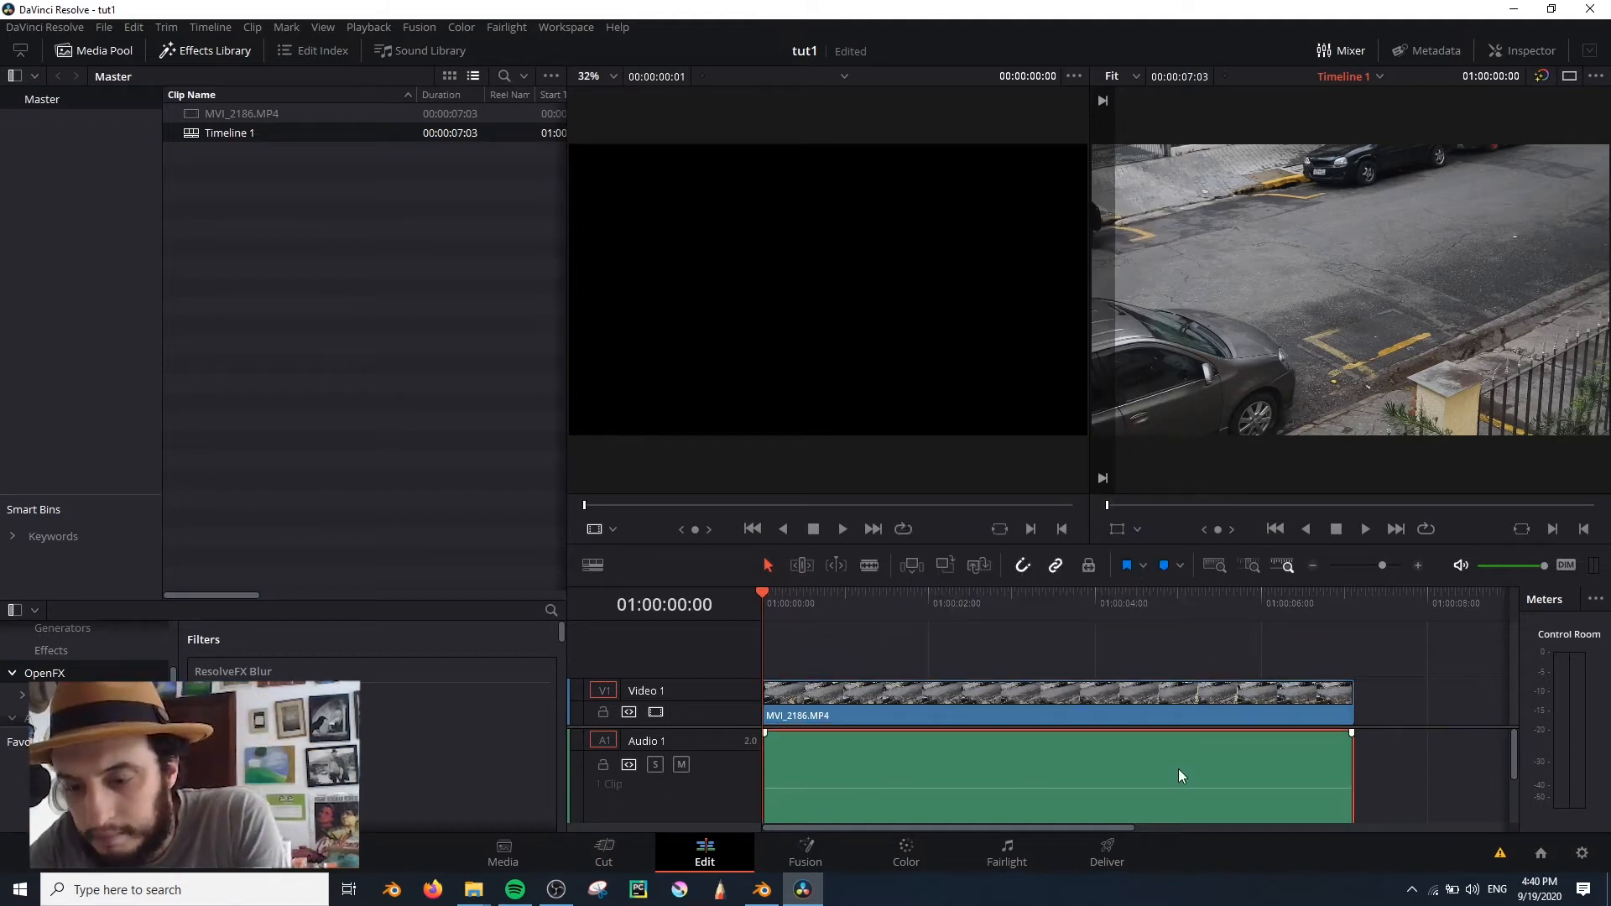
{"action": "key", "text": "Delete"}
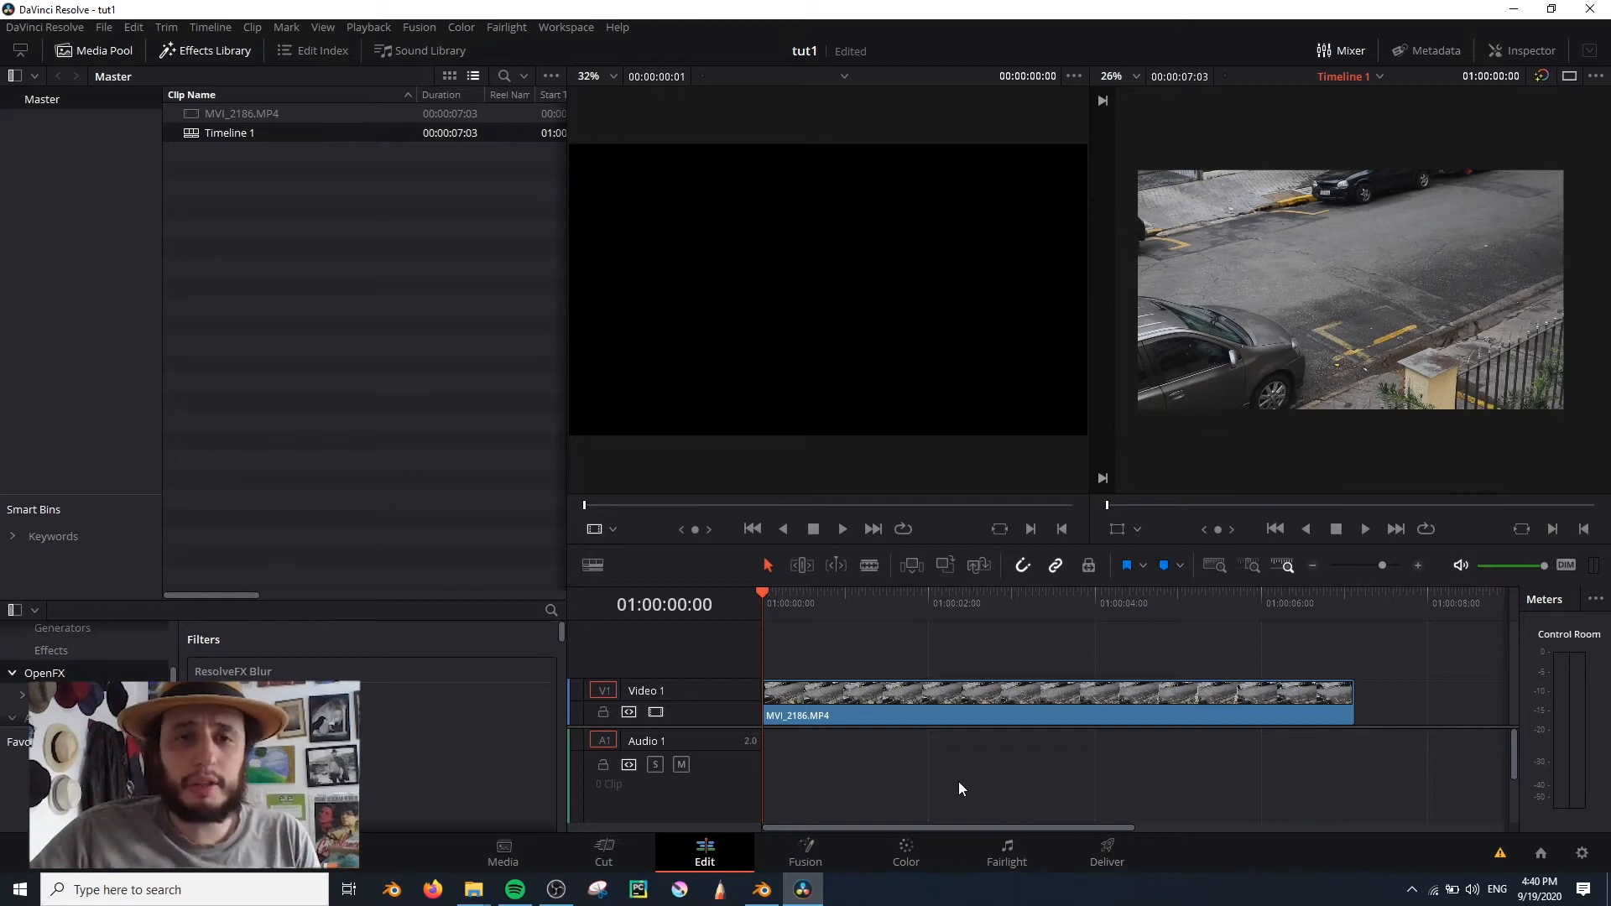
Open the clip in Fusion, move MediaOut1 farther away and insert an Unsharp Mask node between MediaIn1 and MediaOut1.
{"action": "left_click", "coordinate": [808, 849]}
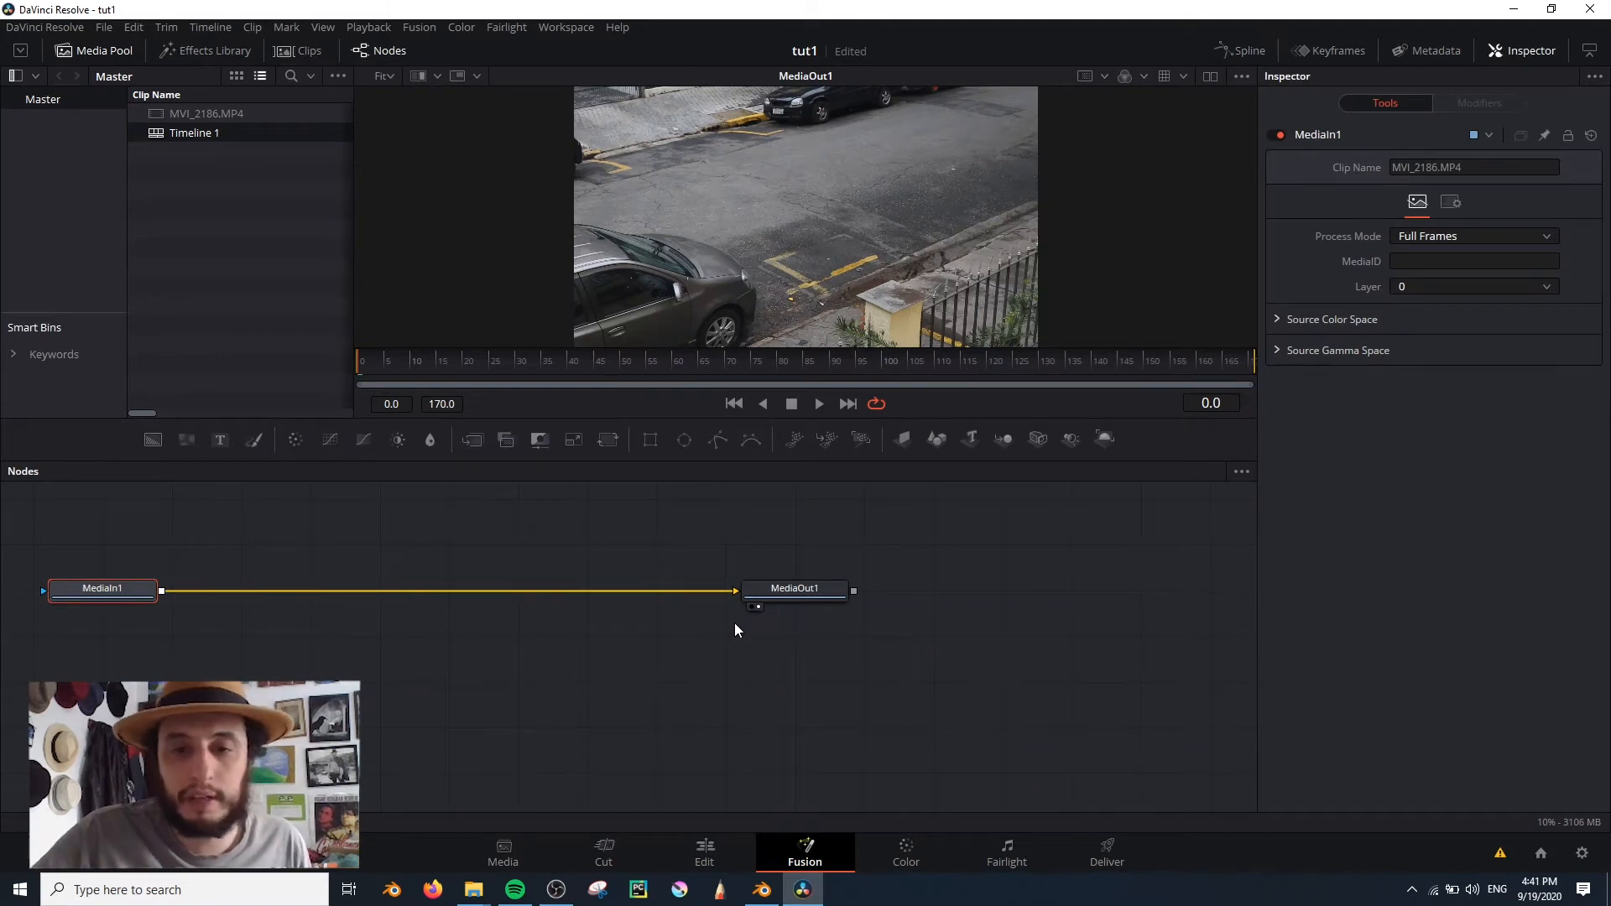
{"action": "left_click_drag", "start_coordinate": [774, 589], "coordinate": [1086, 577]}
{"action": "key", "text": "shift+space"}
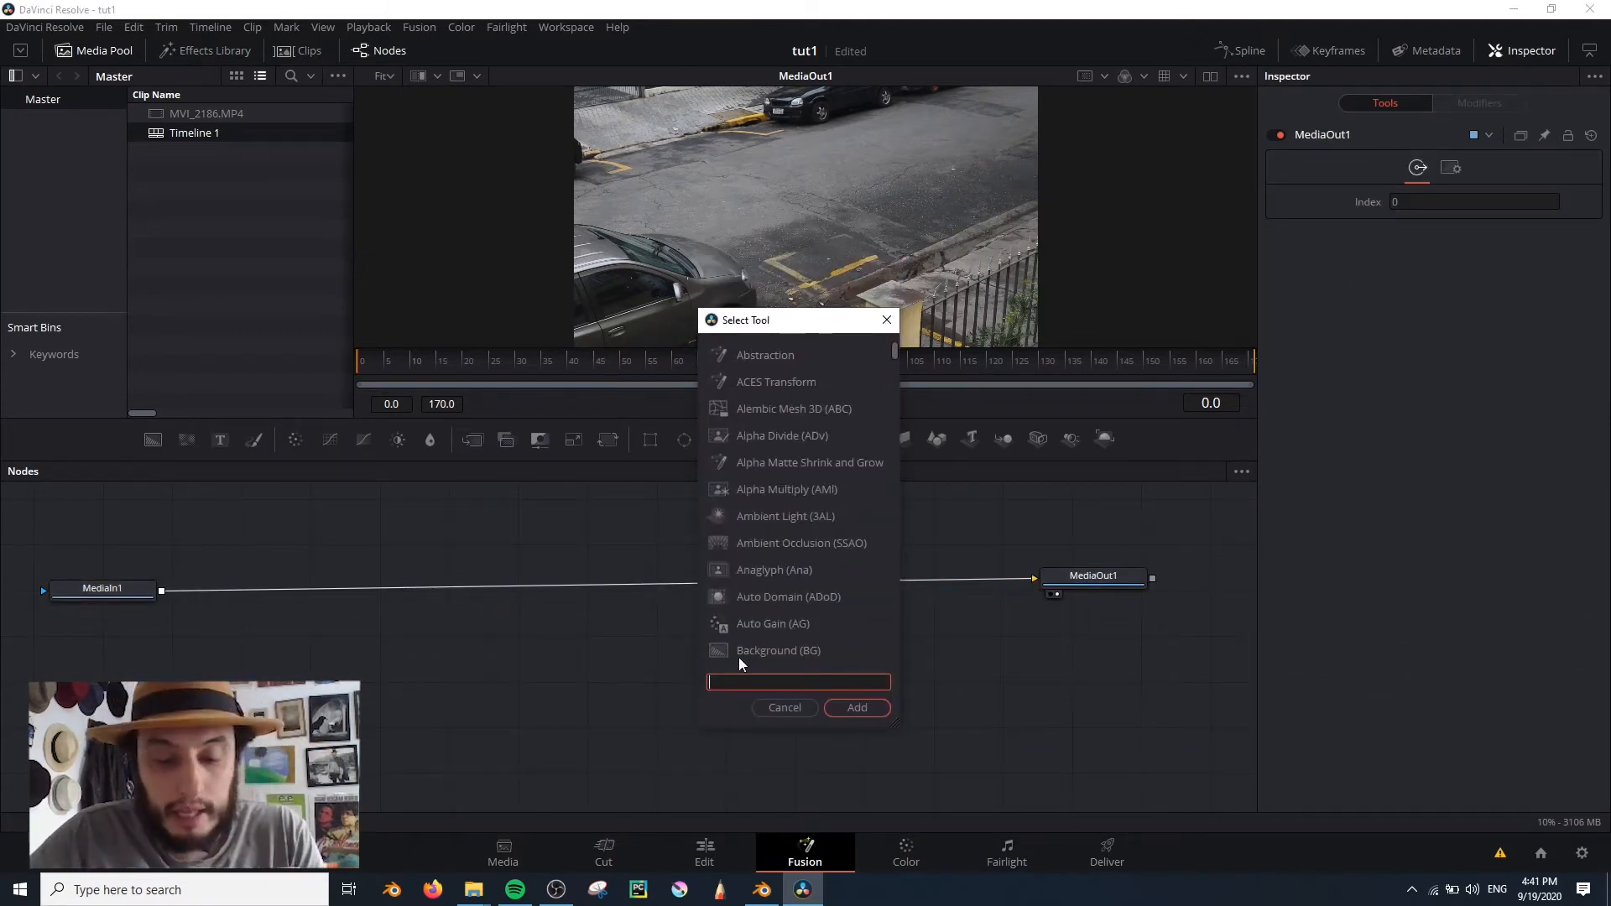
{"action": "type", "text": "uns"}
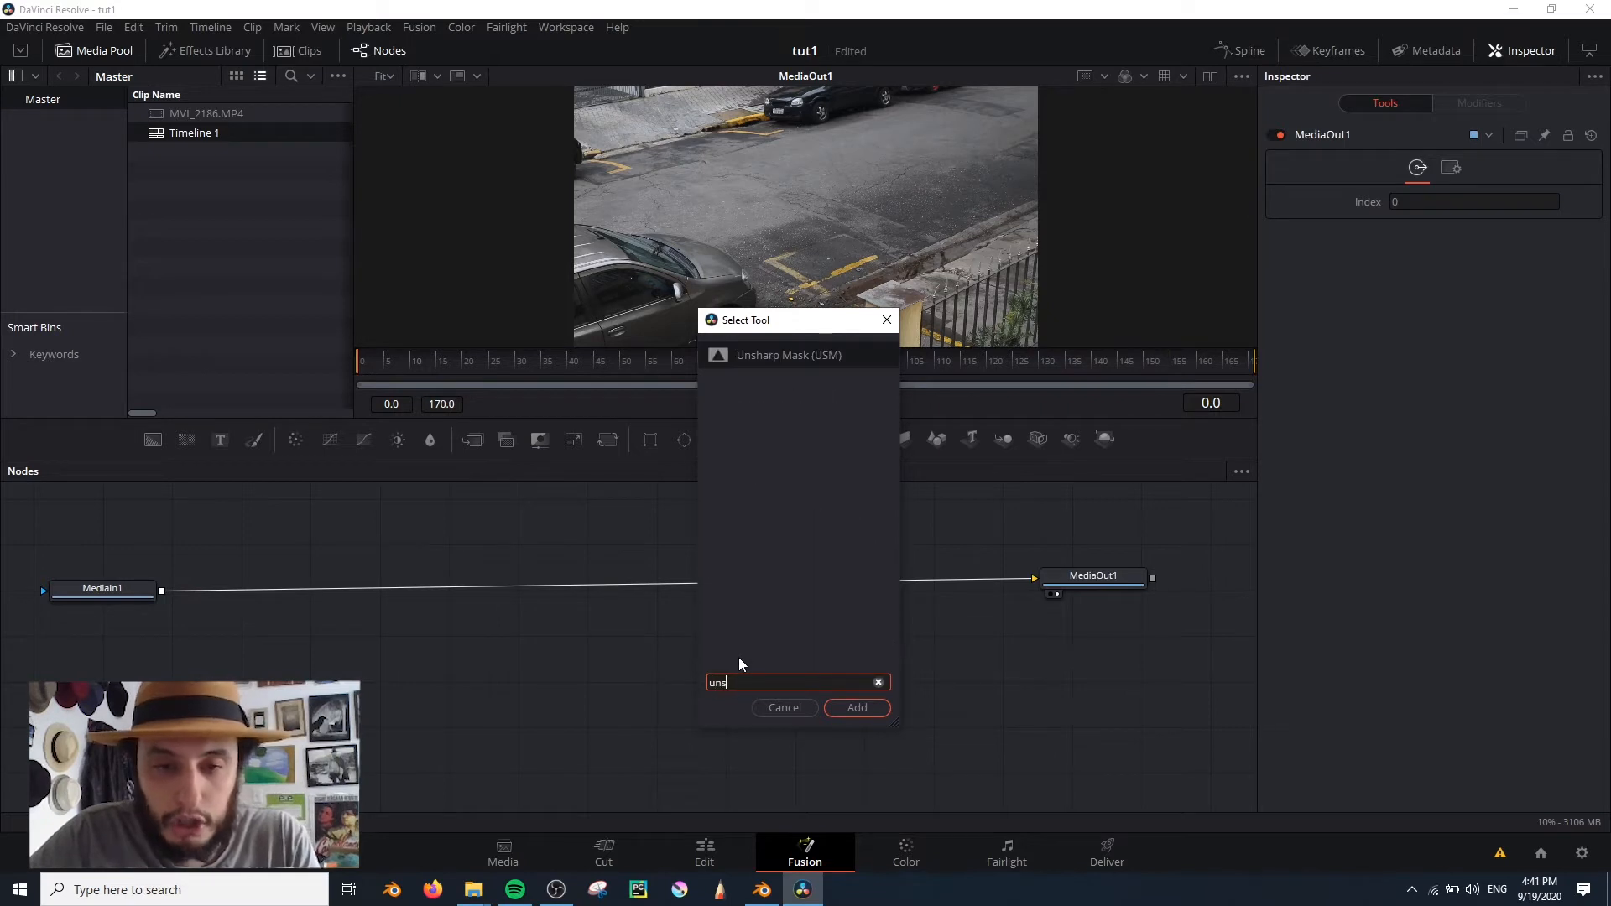
{"action": "key", "text": "Return"}
{"action": "left_click_drag", "start_coordinate": [294, 644], "coordinate": [475, 594]}
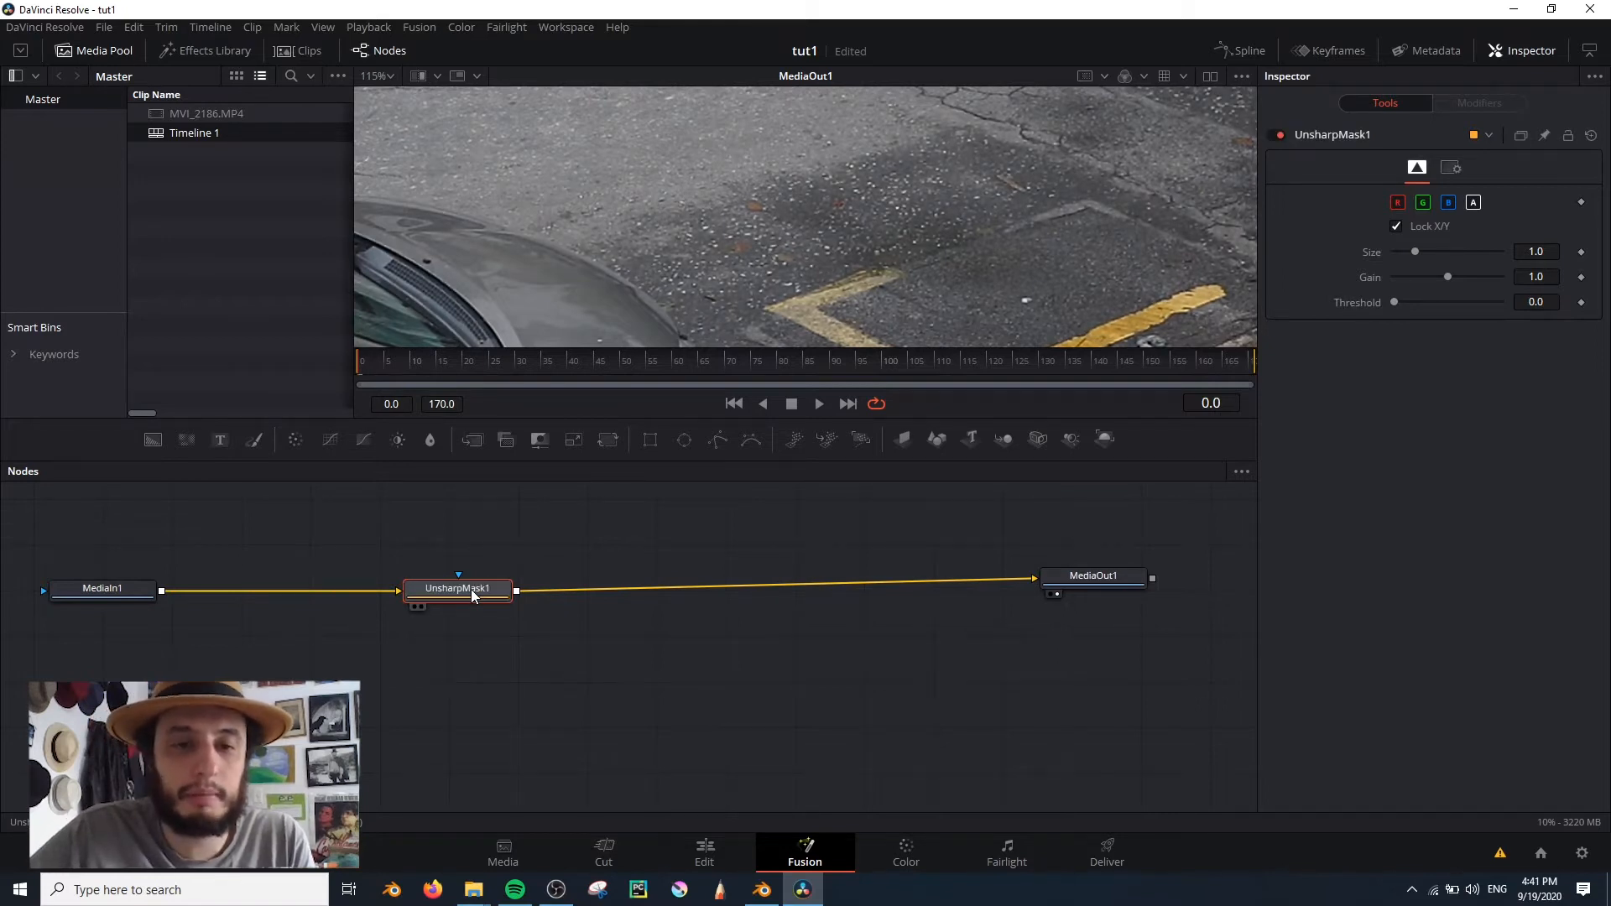
Bypass the Unsharp Mask node and compare the whole frame with and without the sharpening.
{"action": "key", "text": "ctrl+p"}
{"action": "scroll", "coordinate": [707, 225], "scroll_direction": "down", "scroll_amount": 4, "text": "ctrl"}
{"action": "scroll", "coordinate": [721, 239], "scroll_direction": "up", "scroll_amount": 1, "text": "ctrl"}
{"action": "scroll", "coordinate": [722, 240], "scroll_direction": "down", "scroll_amount": 1, "text": "ctrl"}
{"action": "middle_click_drag", "start_coordinate": [685, 256], "coordinate": [690, 278]}
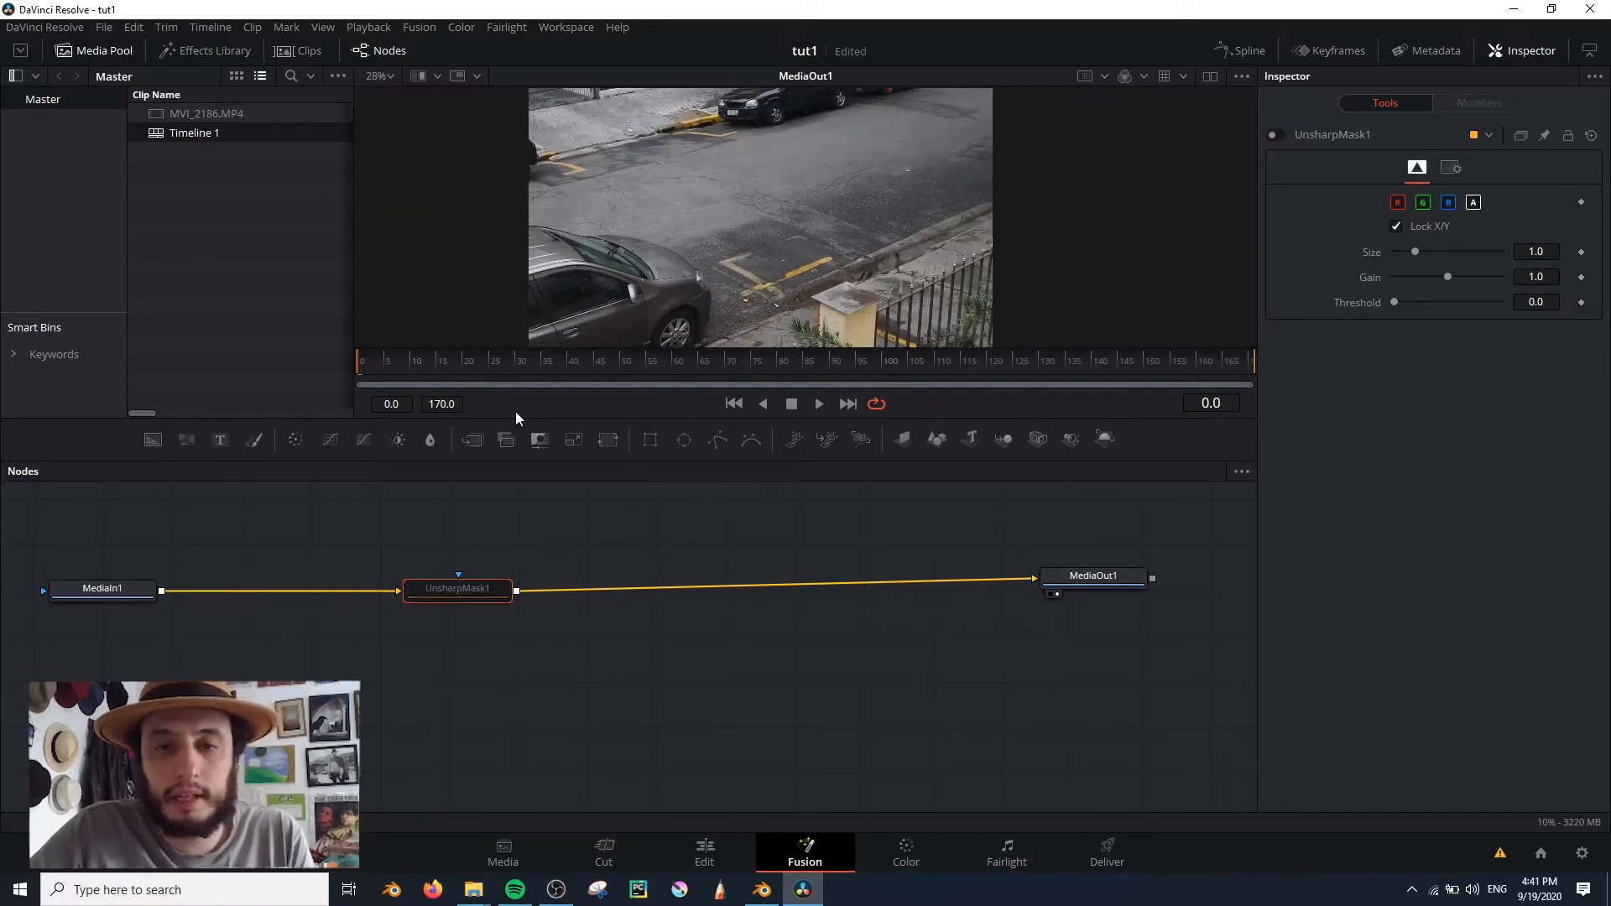
Move the Unsharp Mask node close to MediaIn1 and shift MediaOut1 slightly lower in the node graph.
{"action": "left_click_drag", "start_coordinate": [449, 597], "coordinate": [272, 598]}
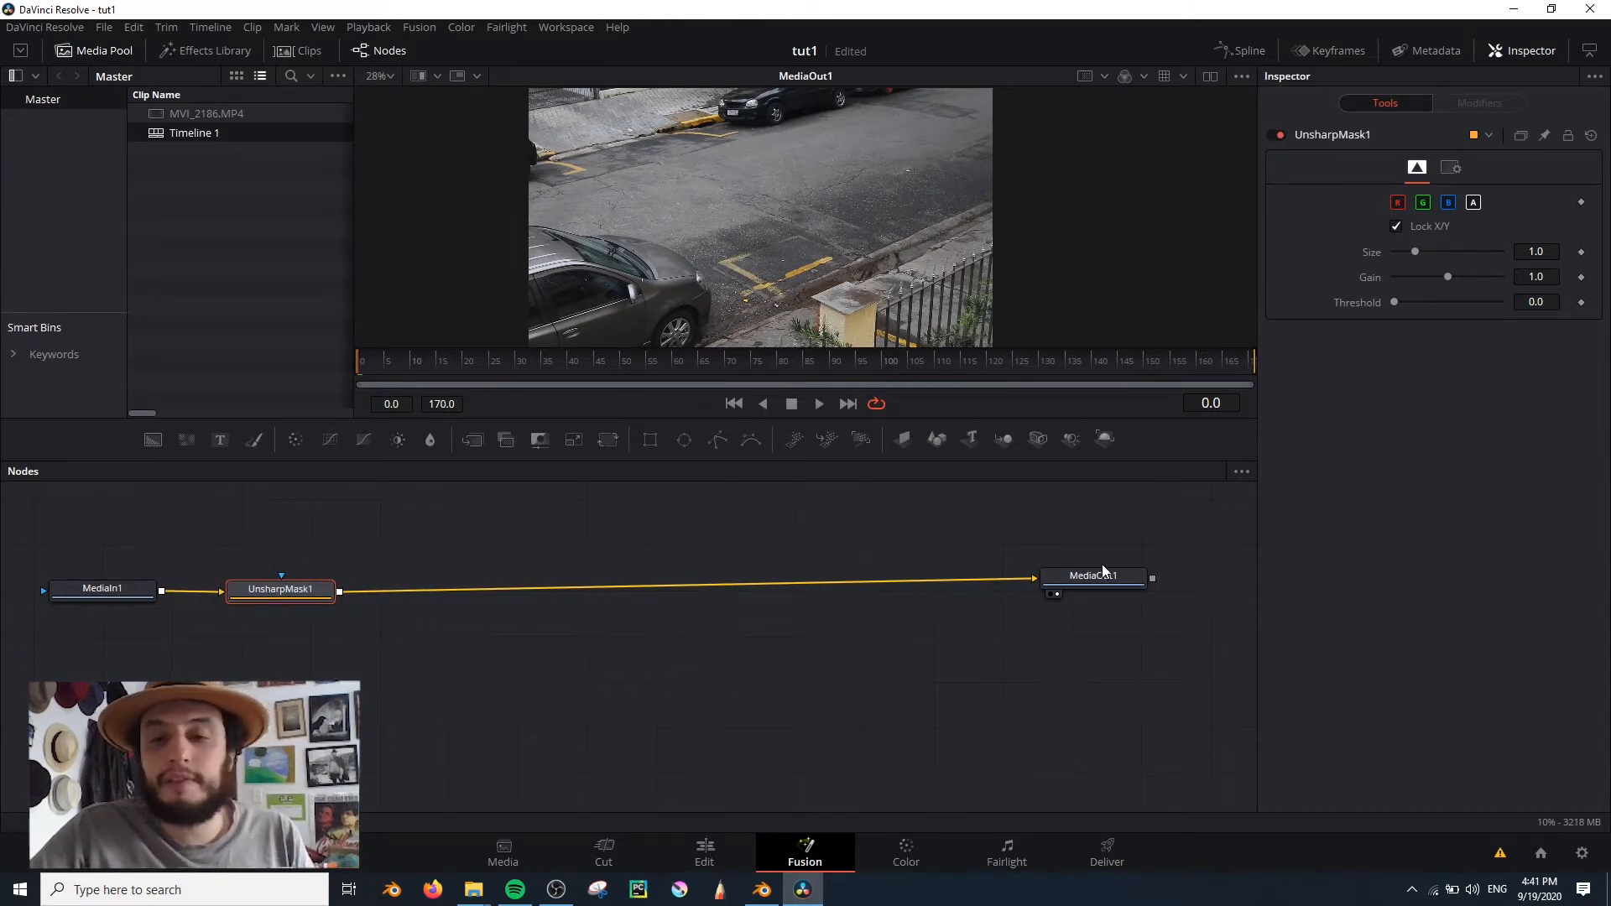
{"action": "left_click_drag", "start_coordinate": [1101, 574], "coordinate": [1100, 600]}
{"action": "left_click", "coordinate": [854, 574]}
{"action": "scroll", "coordinate": [789, 280], "scroll_direction": "down", "scroll_amount": 1}
{"action": "scroll", "coordinate": [780, 275], "scroll_direction": "up", "scroll_amount": 1}
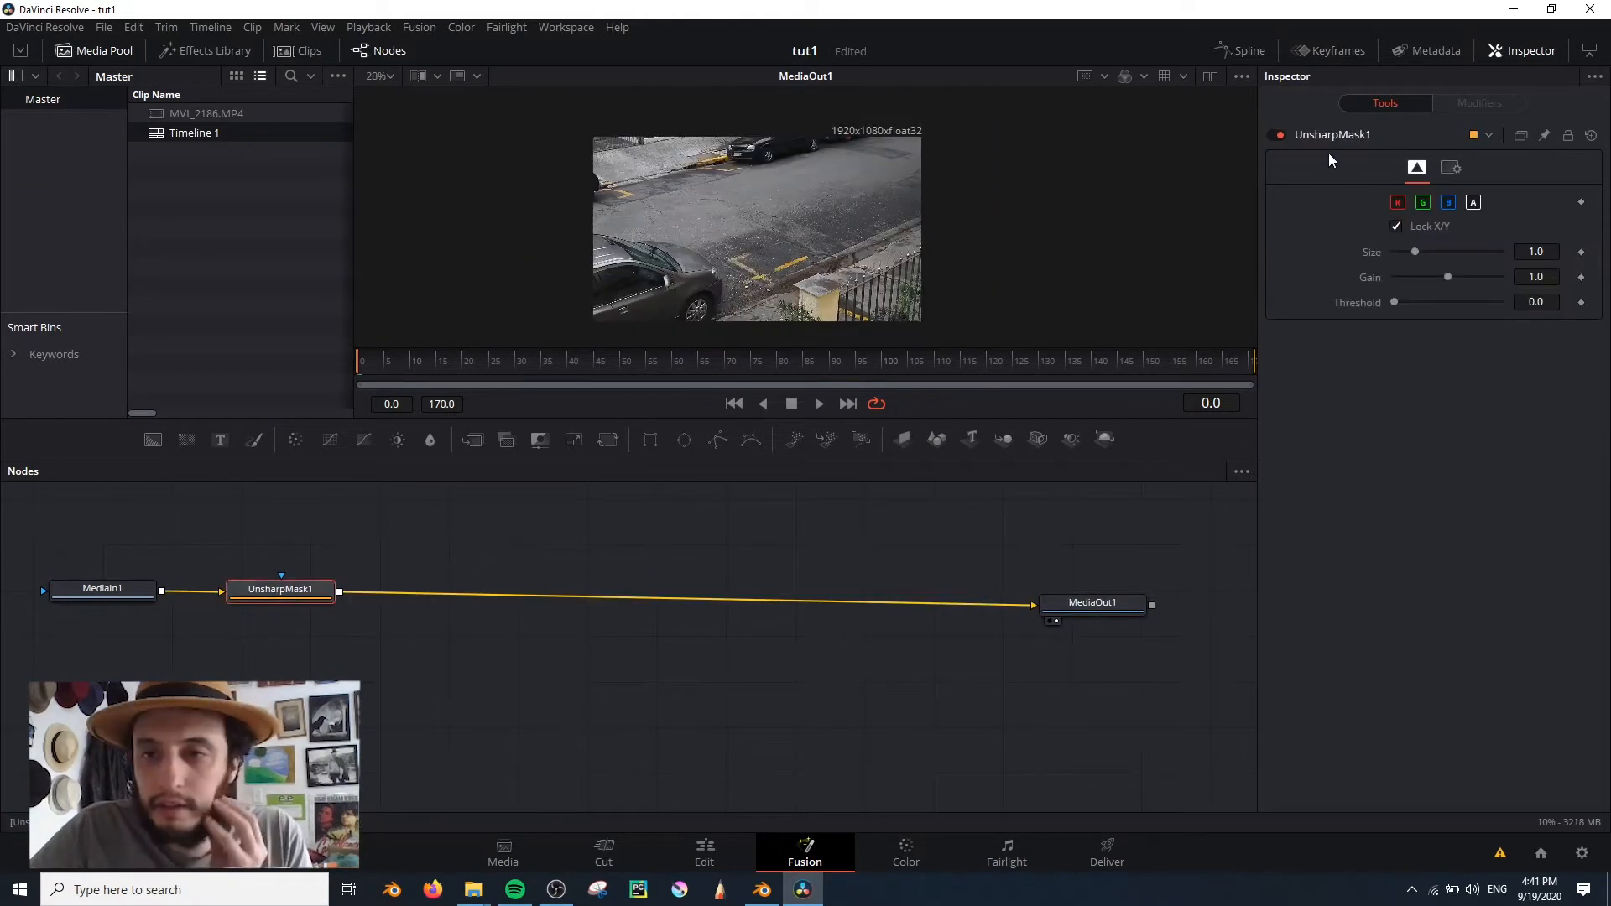
Set the Unsharp Mask's size to 50 and its gain to 0.5.
{"action": "double_click", "coordinate": [1540, 251]}
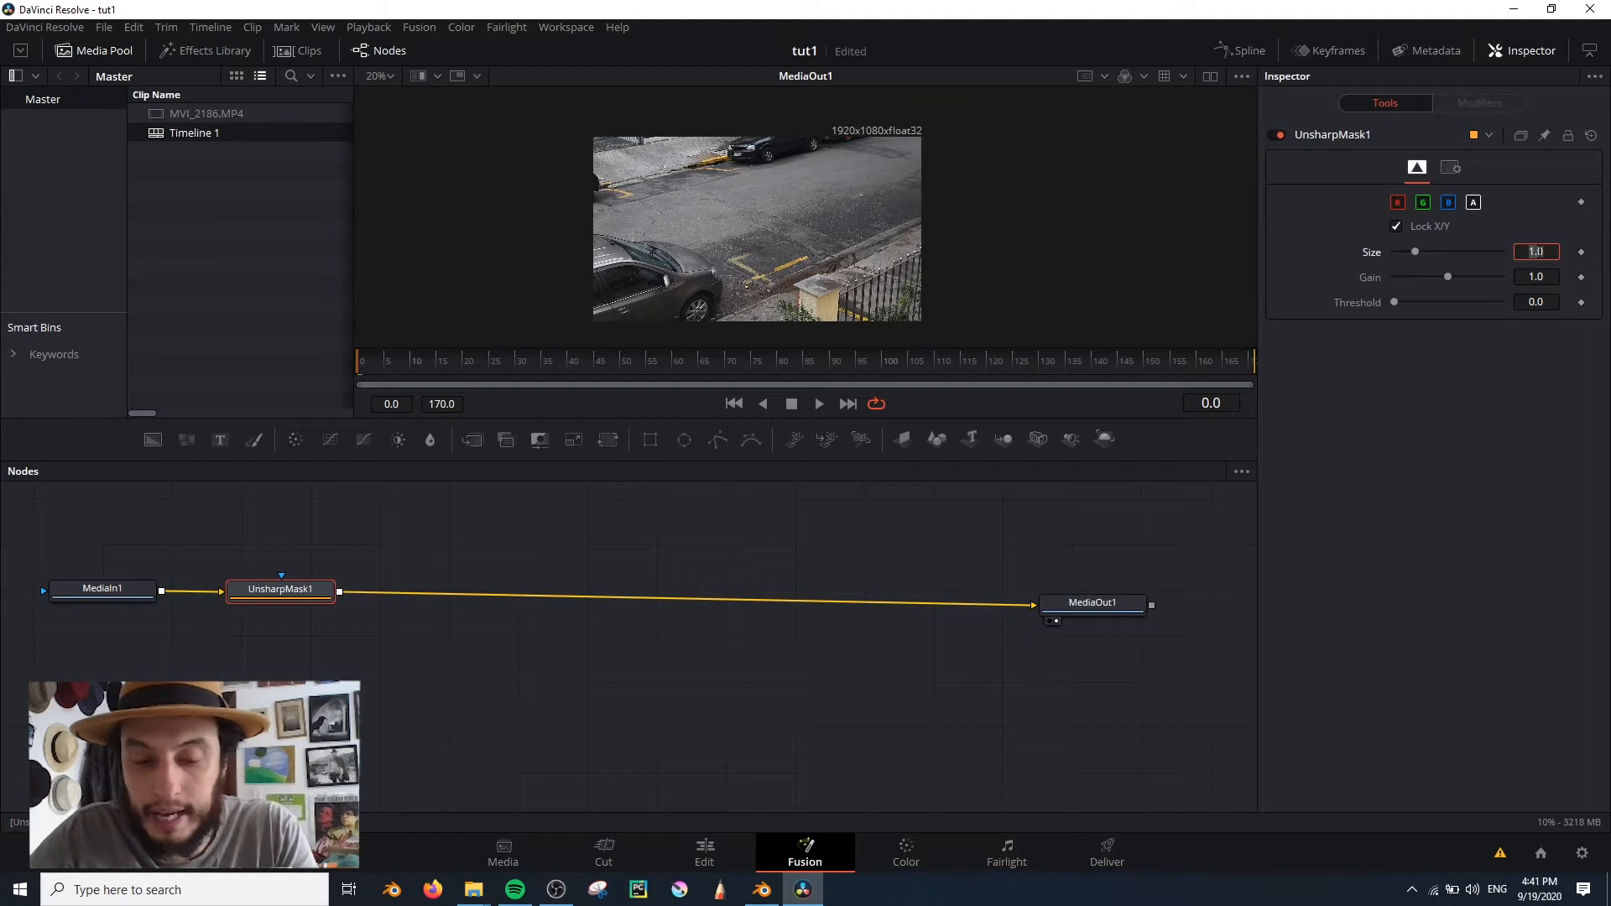
{"action": "type", "text": "50"}
{"action": "key", "text": "Tab"}
{"action": "type", "text": "0.5"}
{"action": "key", "text": "Tab"}
{"action": "left_click", "coordinate": [1486, 399]}
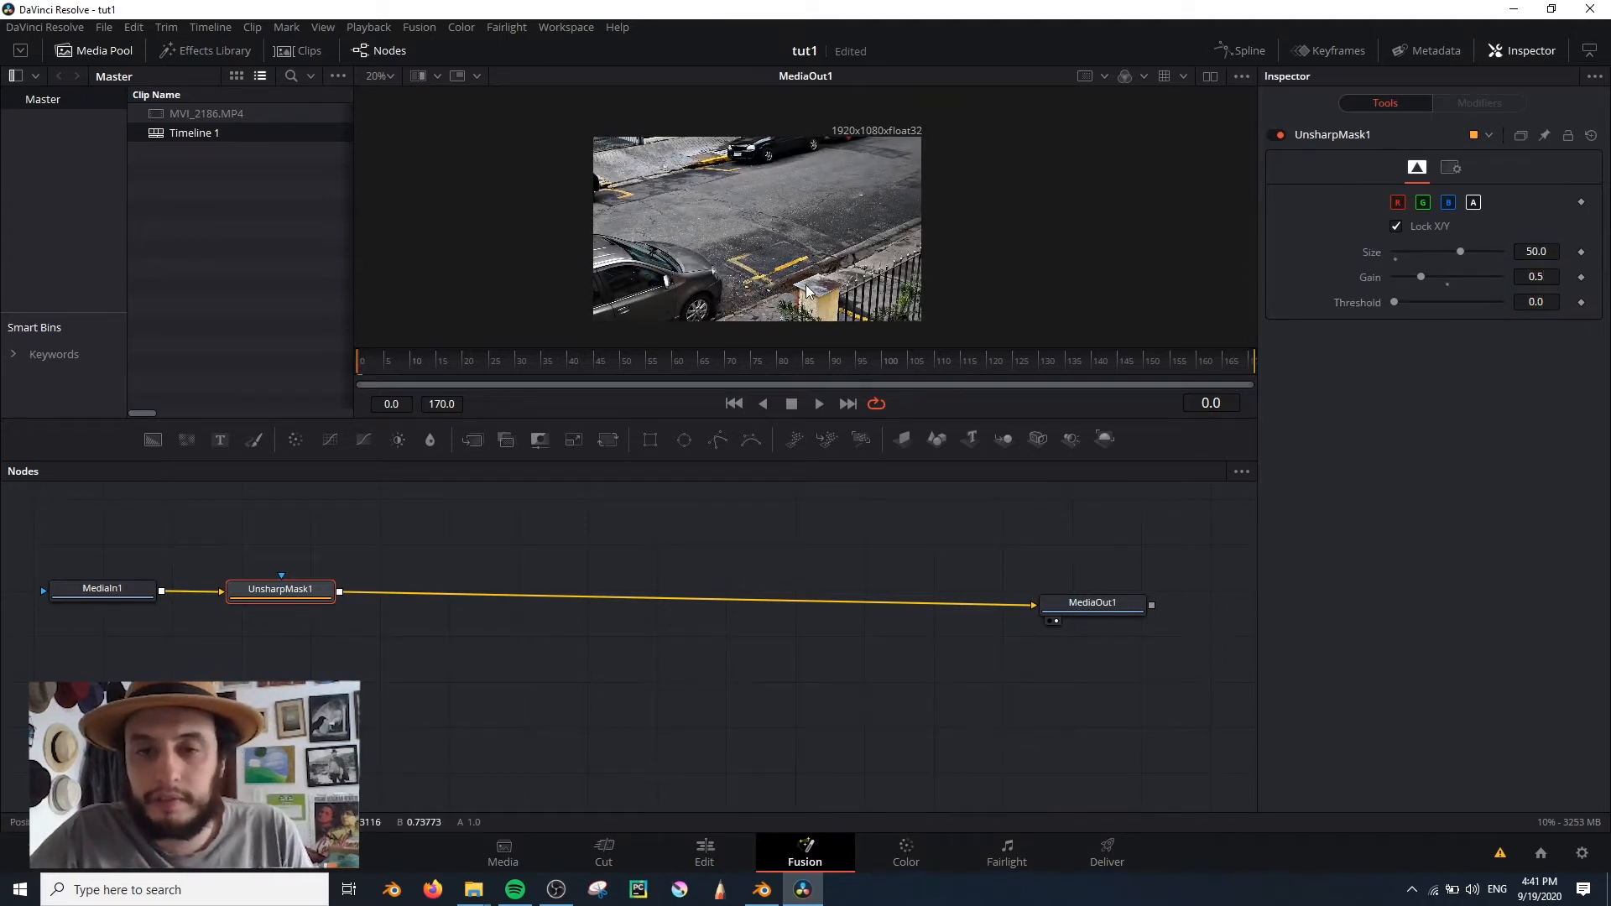
Try the Unsharp Mask at gain 1.0, restore the gain to 0.5 and compare the frame with the node bypassed.
{"action": "left_click", "coordinate": [1449, 287]}
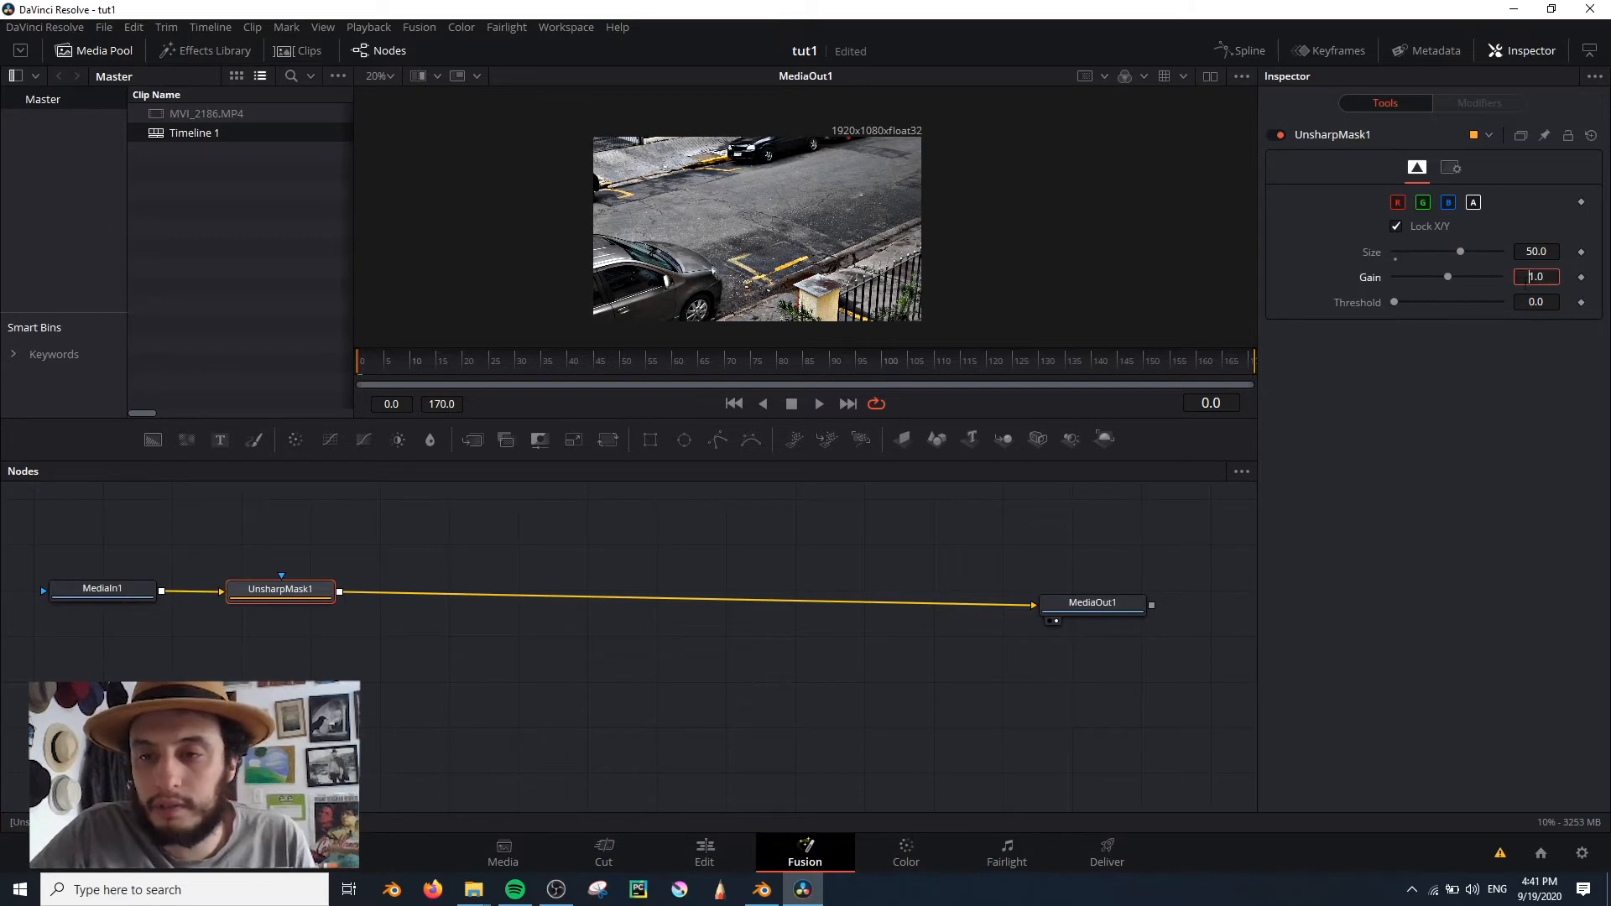
{"action": "type", "text": "0.5"}
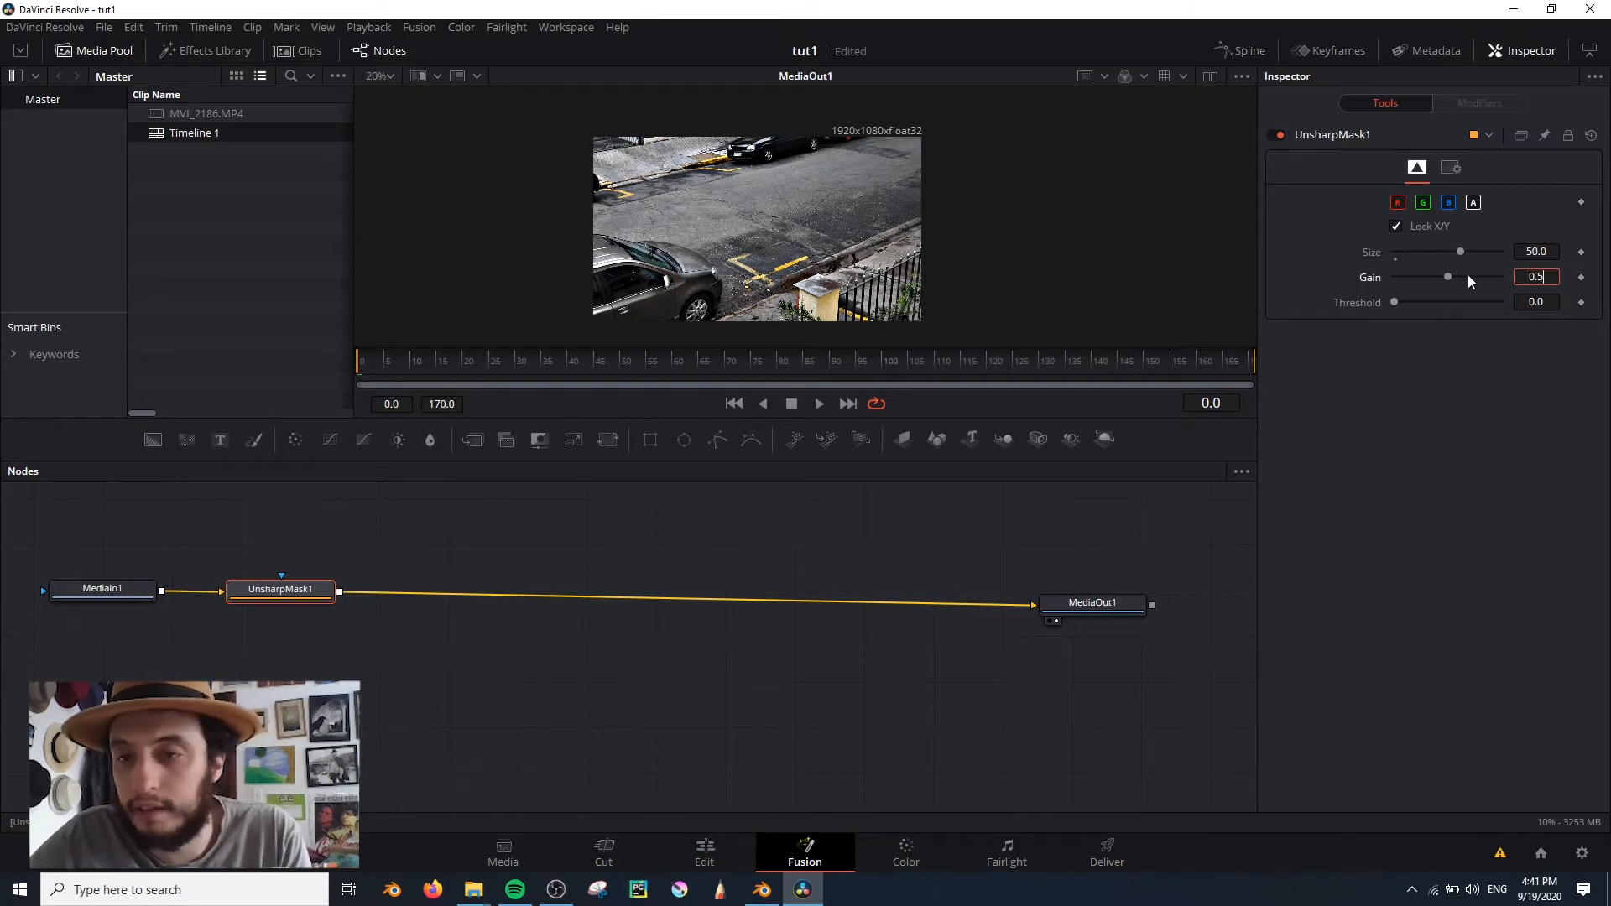
{"action": "key", "text": "Tab"}
{"action": "left_click", "coordinate": [1485, 460]}
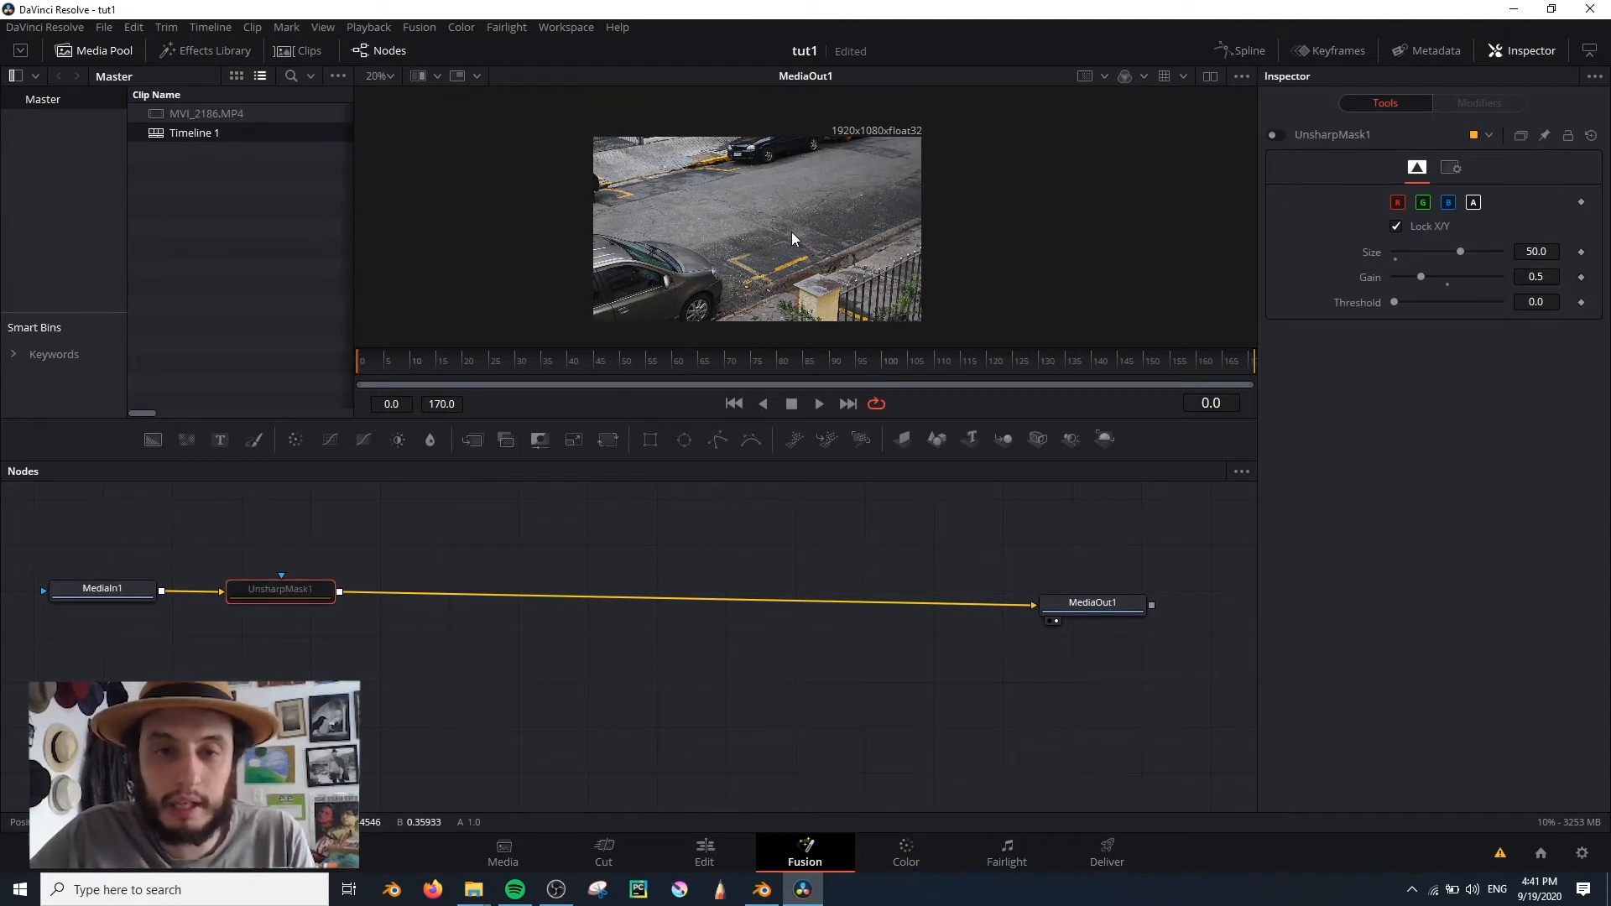
{"action": "left_click", "coordinate": [492, 544]}
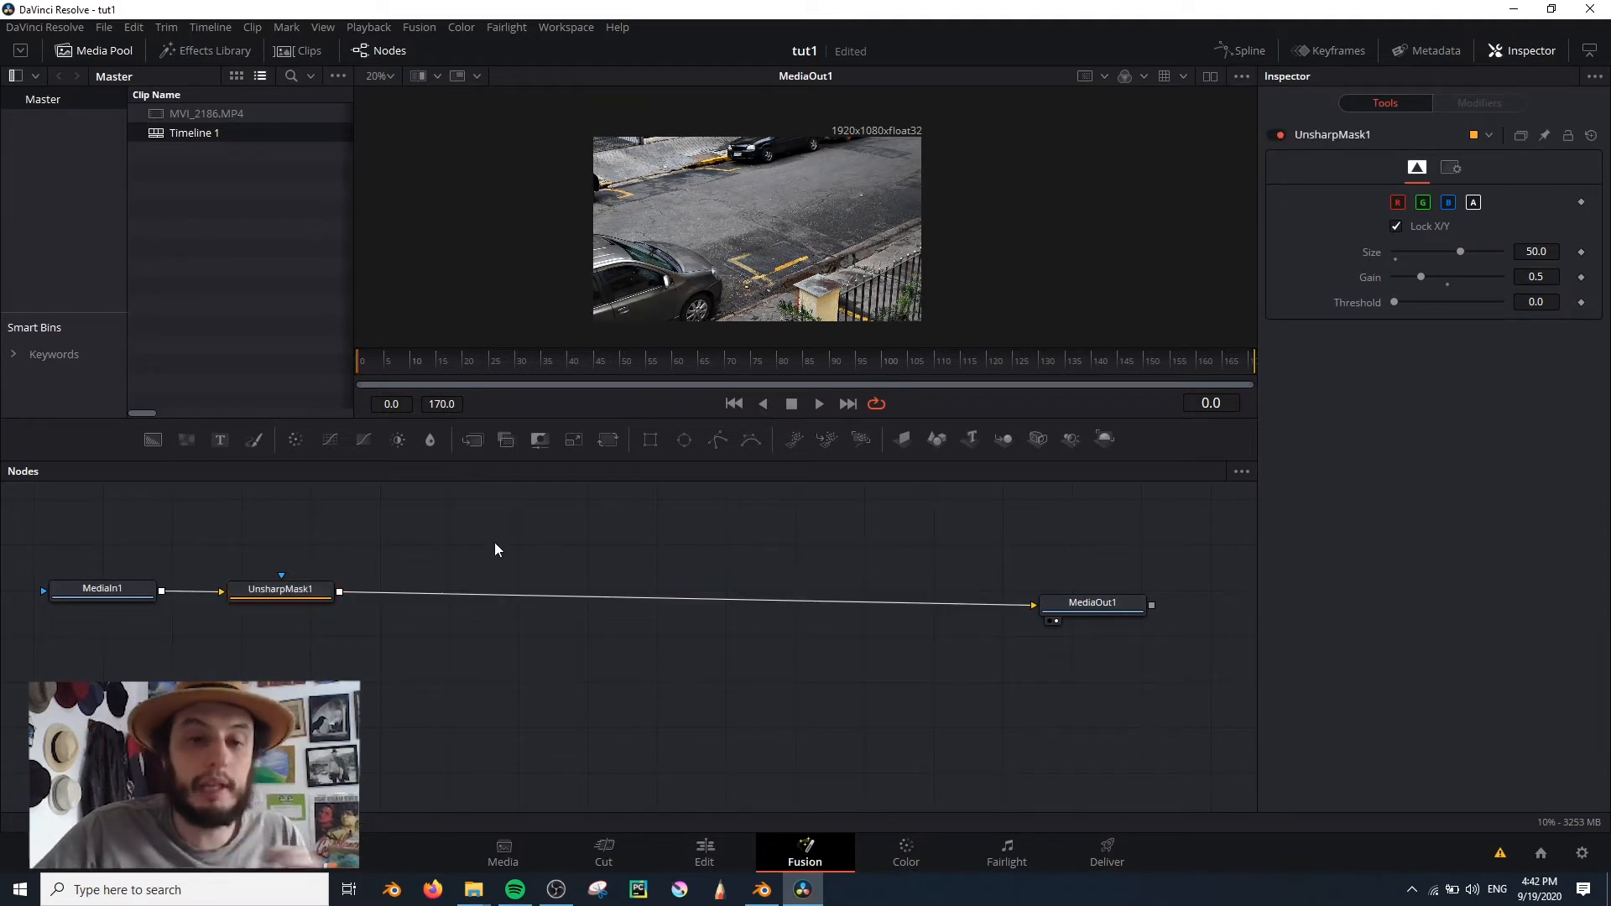
Insert a copy of the Unsharp Mask node between UnsharpMask1 and MediaOut1 and set its size to 10.
{"action": "left_click", "coordinate": [315, 589]}
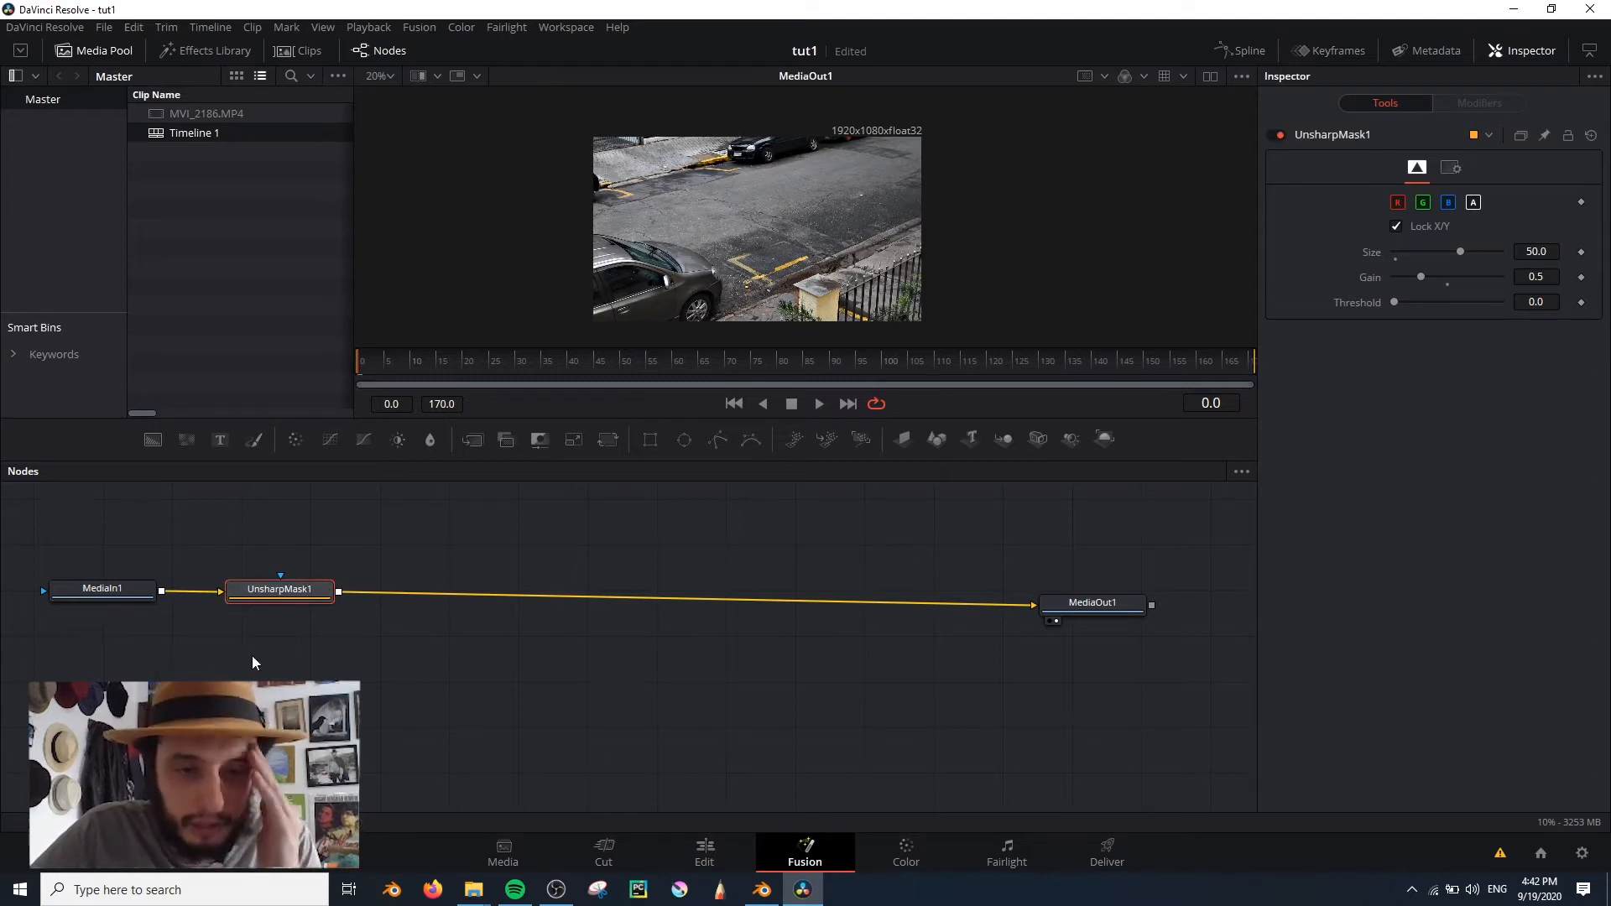
{"action": "key", "text": "ctrl+c"}
{"action": "key", "text": "ctrl+v"}
{"action": "left_click_drag", "start_coordinate": [418, 712], "coordinate": [643, 596]}
{"action": "left_click", "coordinate": [1531, 249]}
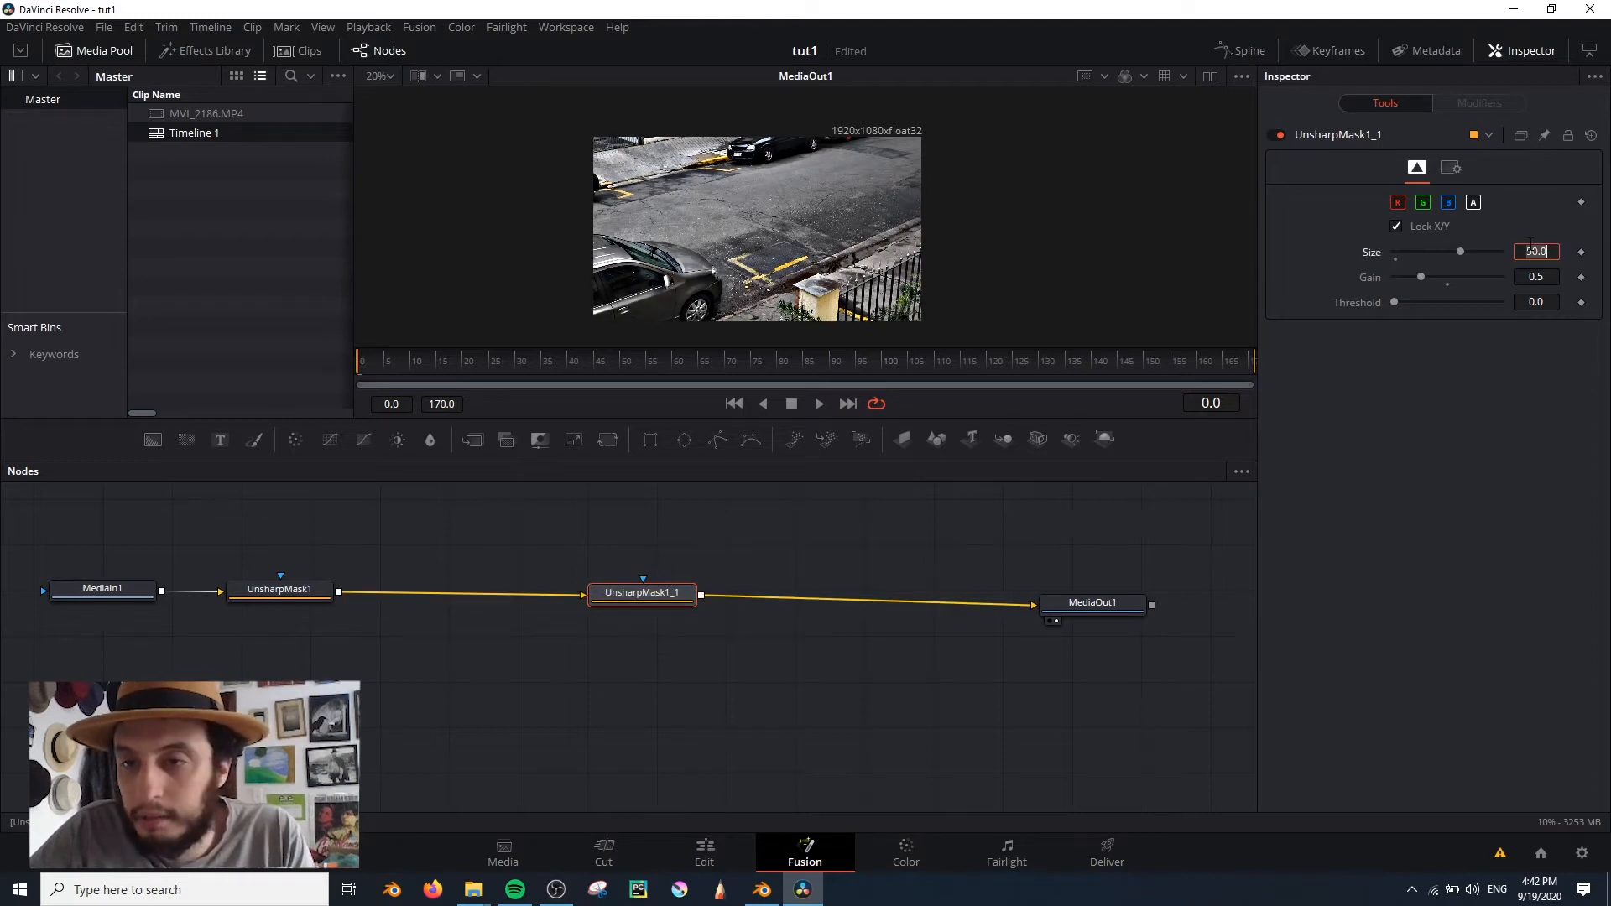
{"action": "key", "text": "Tab"}
Bypass the second Unsharp Mask node and re-enable it to compare the frame with and without it.
{"action": "left_click_drag", "start_coordinate": [647, 601], "coordinate": [647, 595]}
{"action": "key", "text": "ctrl+p"}
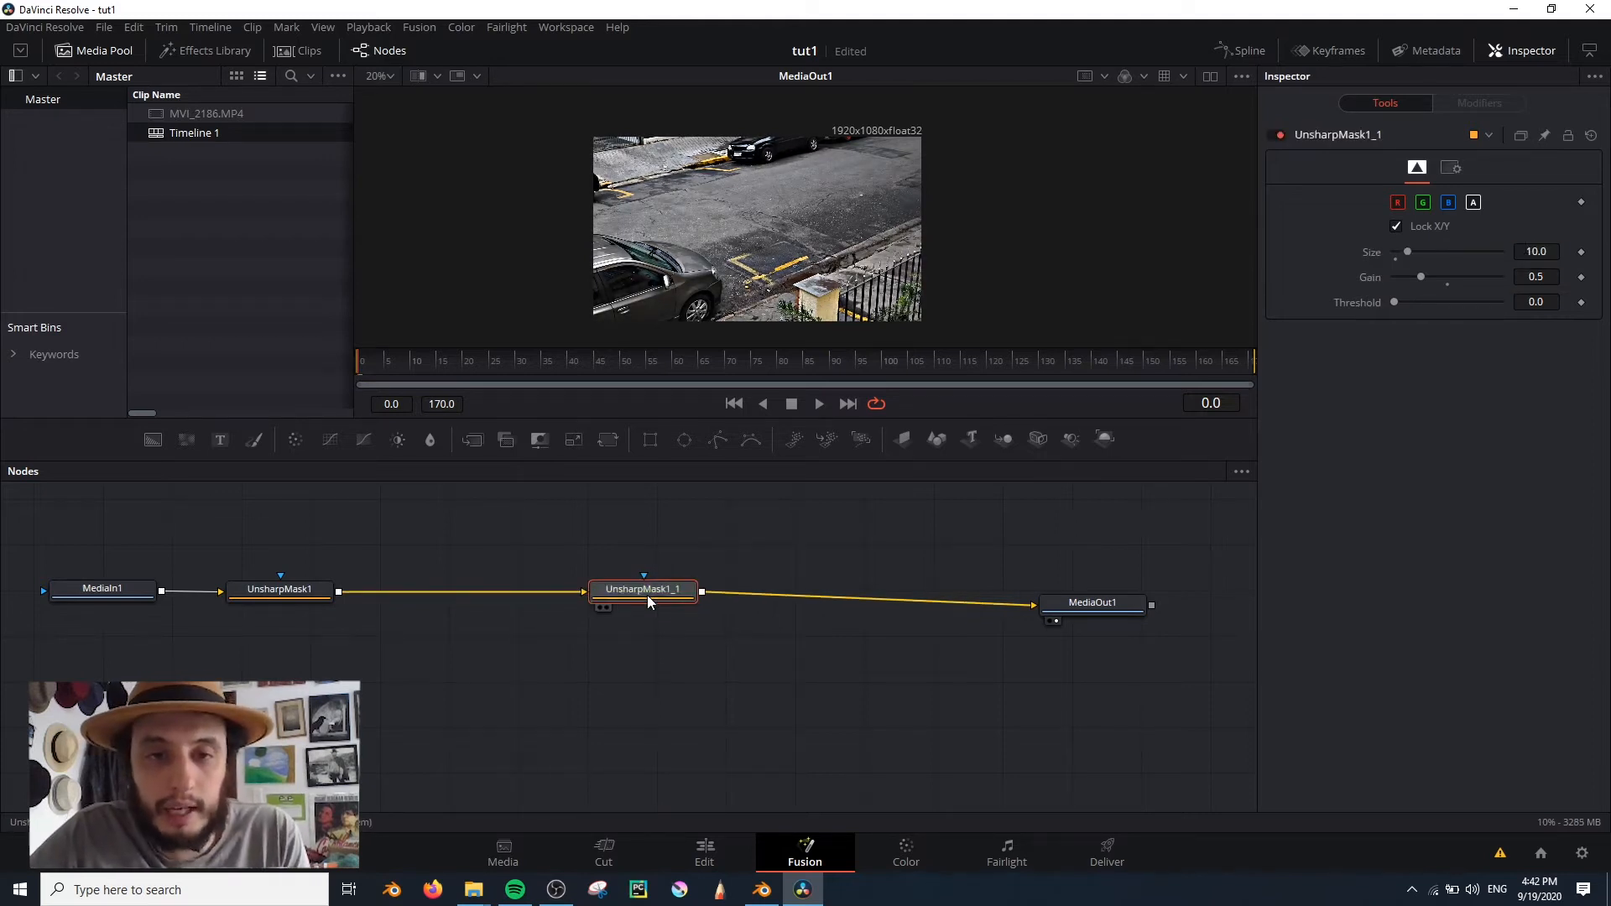
{"action": "key", "text": "ctrl+p"}
Move the second Unsharp Mask closer to the first and insert a third copy before MediaOut1 with size 1.
{"action": "left_click_drag", "start_coordinate": [646, 597], "coordinate": [509, 595]}
{"action": "key", "text": "ctrl+v"}
{"action": "left_click_drag", "start_coordinate": [567, 668], "coordinate": [769, 615]}
{"action": "left_click", "coordinate": [1532, 250]}
{"action": "key", "text": "Tab"}
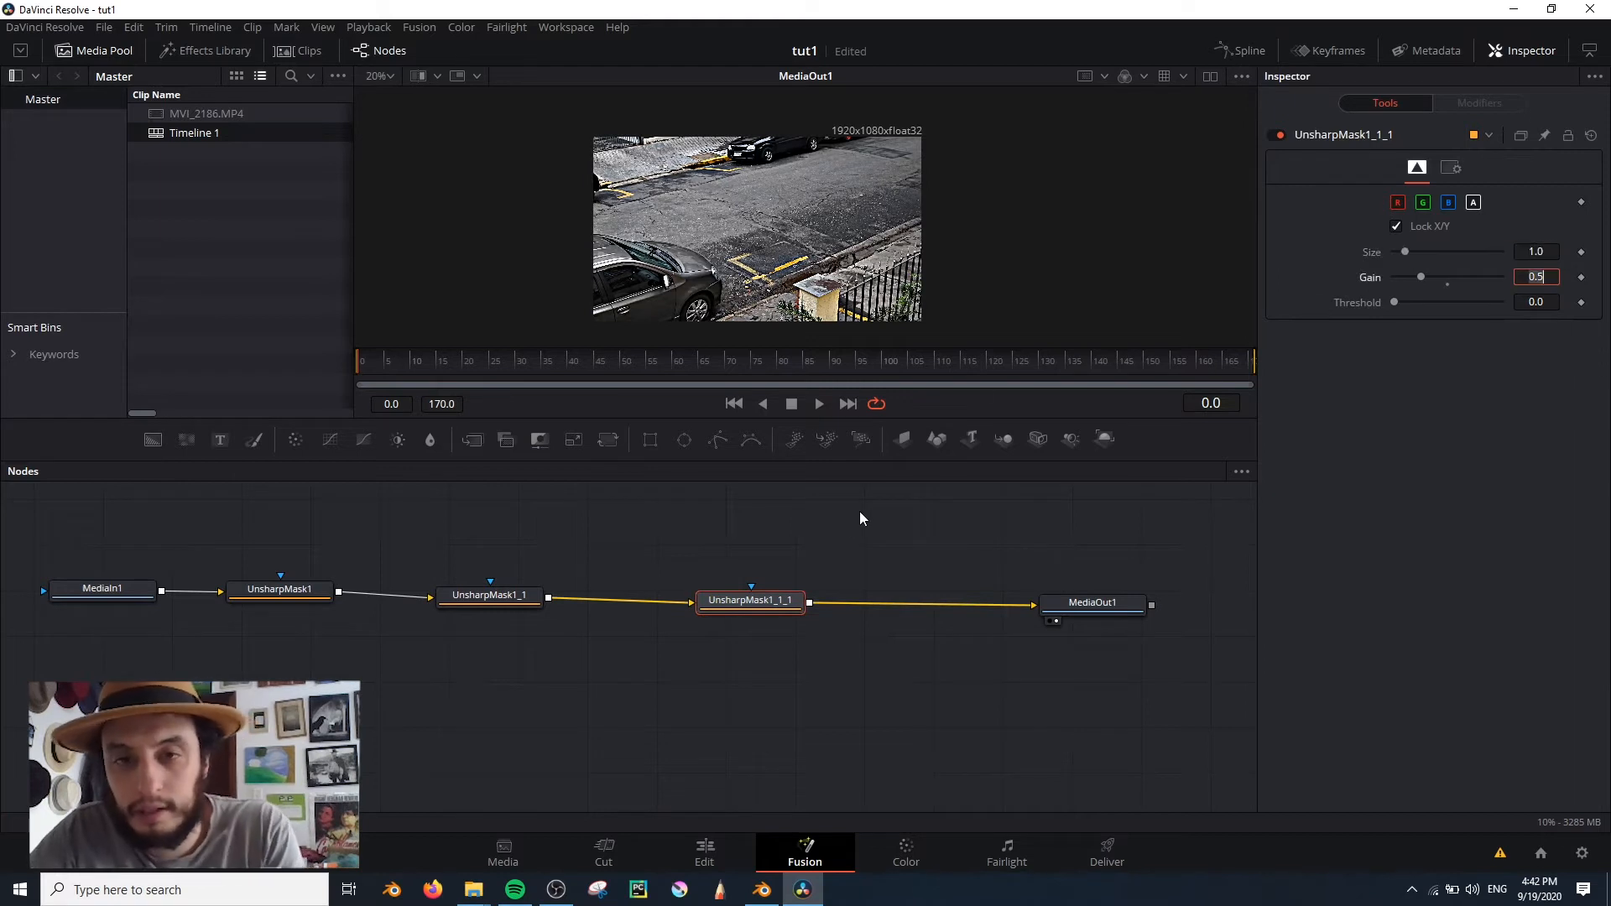
Try size 5 on the third Unsharp Mask, inspect the asphalt up close and restore its size to 1.
{"action": "left_click", "coordinate": [780, 606]}
{"action": "left_click", "coordinate": [1539, 250]}
{"action": "key", "text": "Tab"}
{"action": "left_click", "coordinate": [755, 608]}
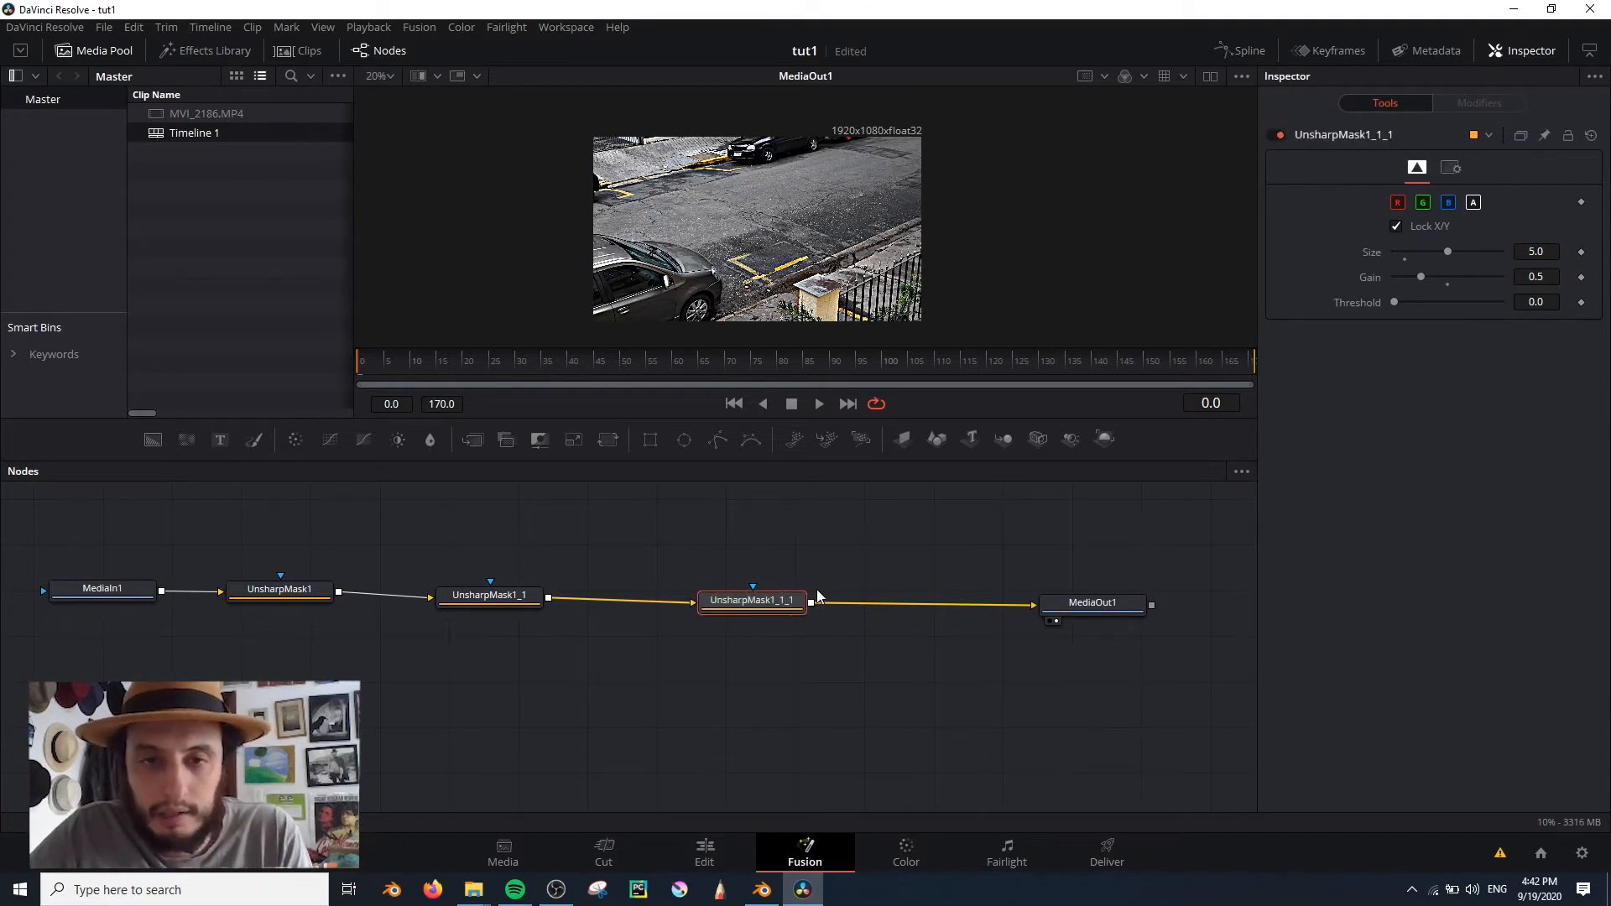
{"action": "scroll", "coordinate": [762, 220], "scroll_direction": "up", "scroll_amount": 5}
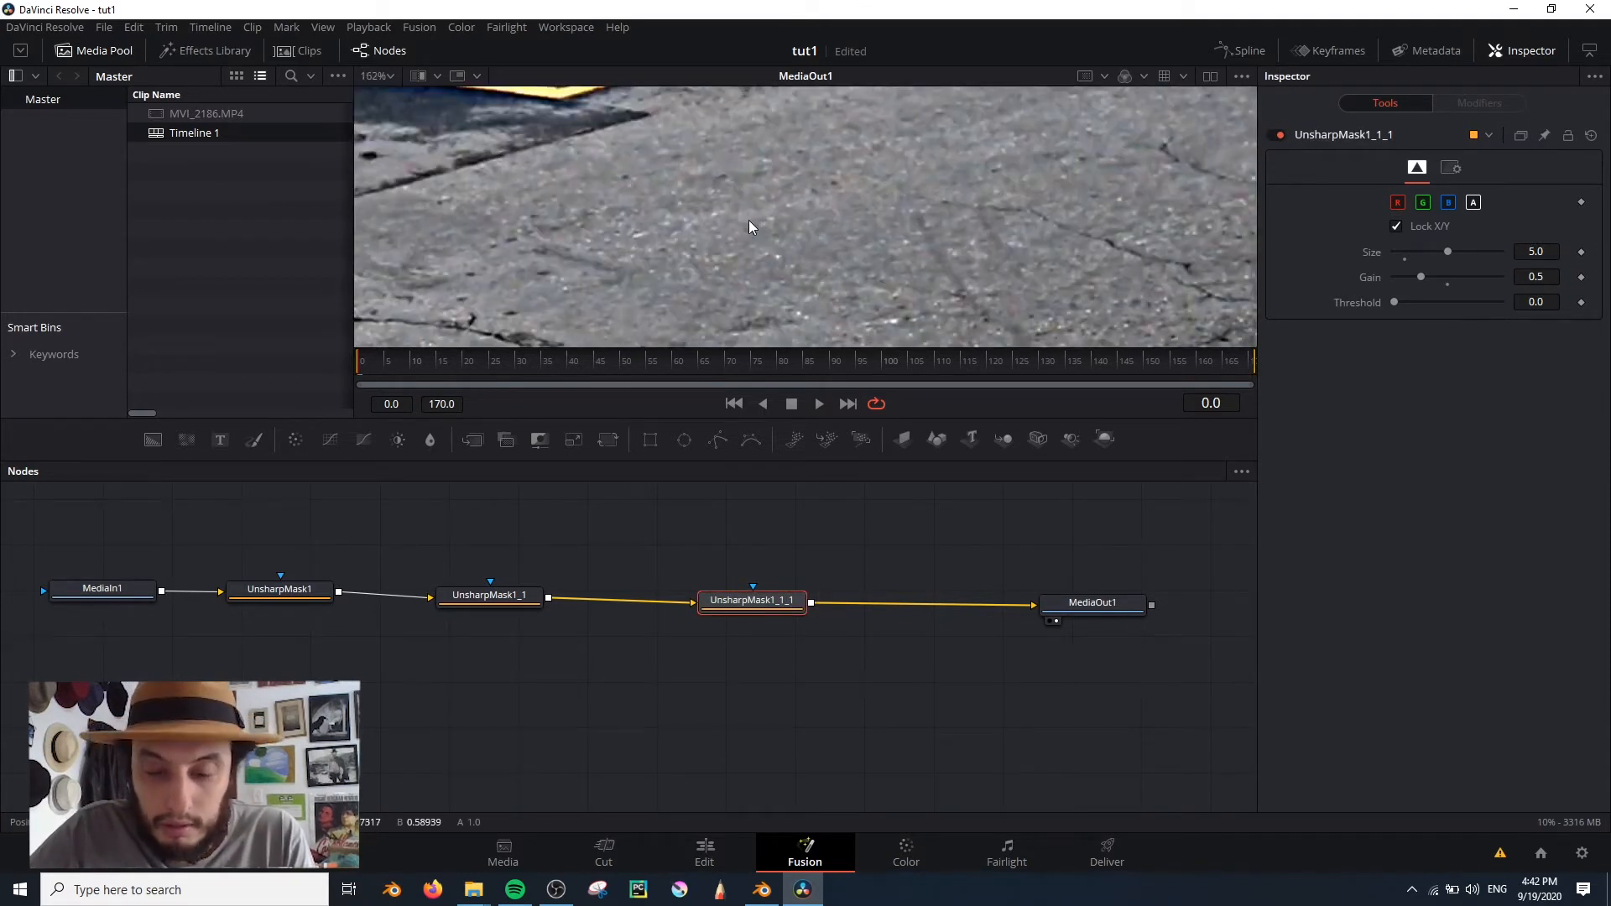
{"action": "left_click", "coordinate": [1535, 251]}
{"action": "type", "text": "1"}
{"action": "key", "text": "Tab"}
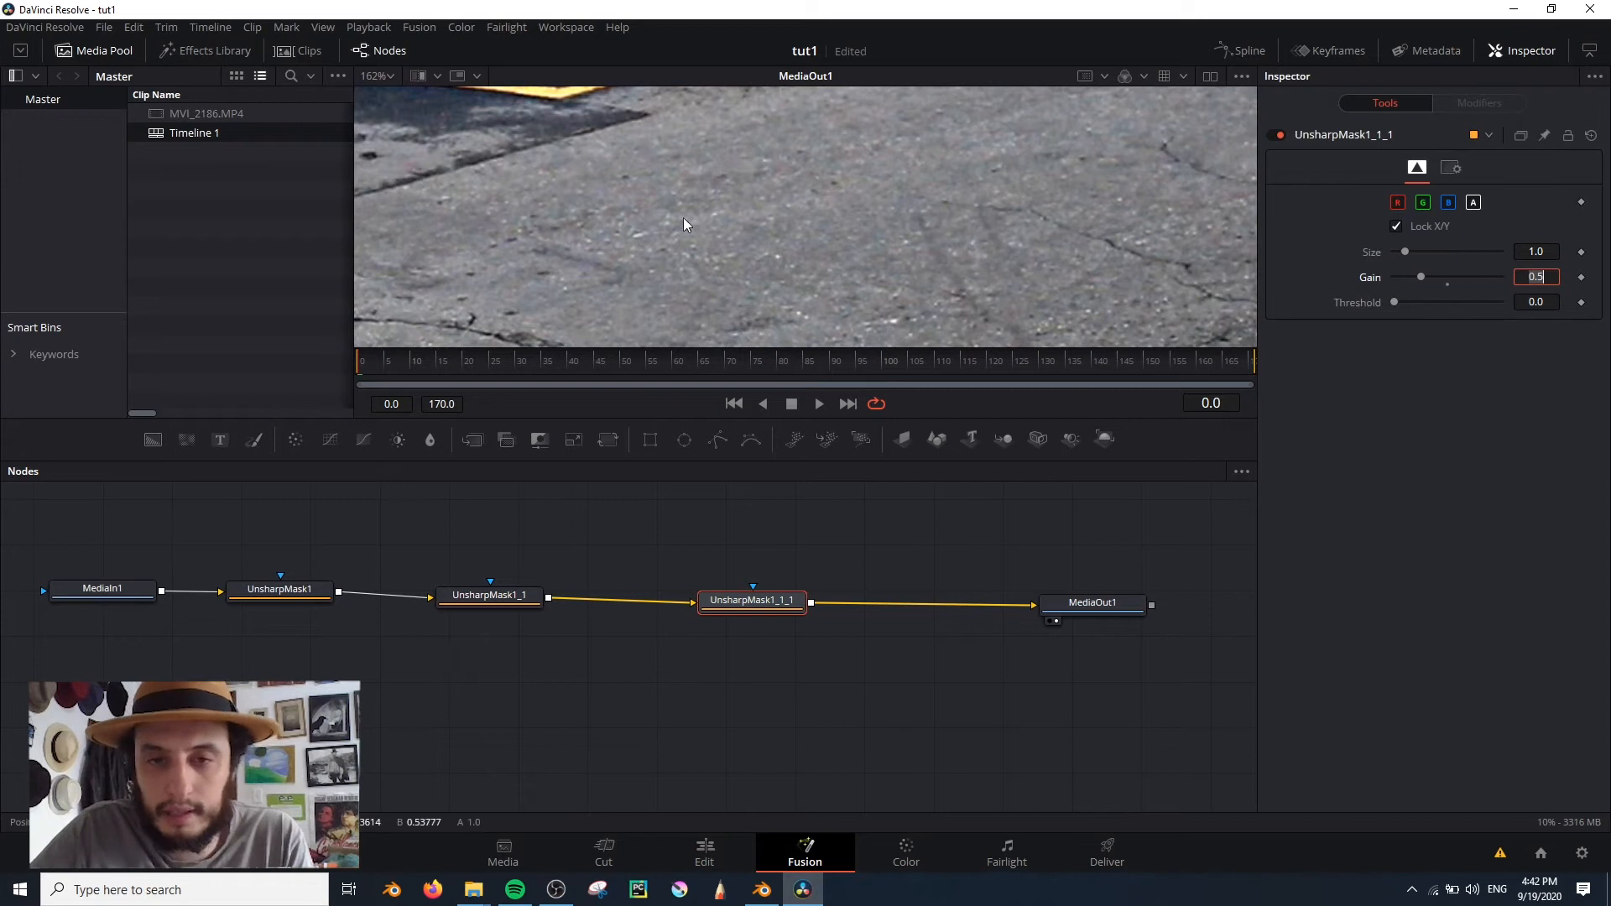
{"action": "scroll", "coordinate": [702, 222], "scroll_direction": "down", "scroll_amount": 8, "text": "ctrl"}
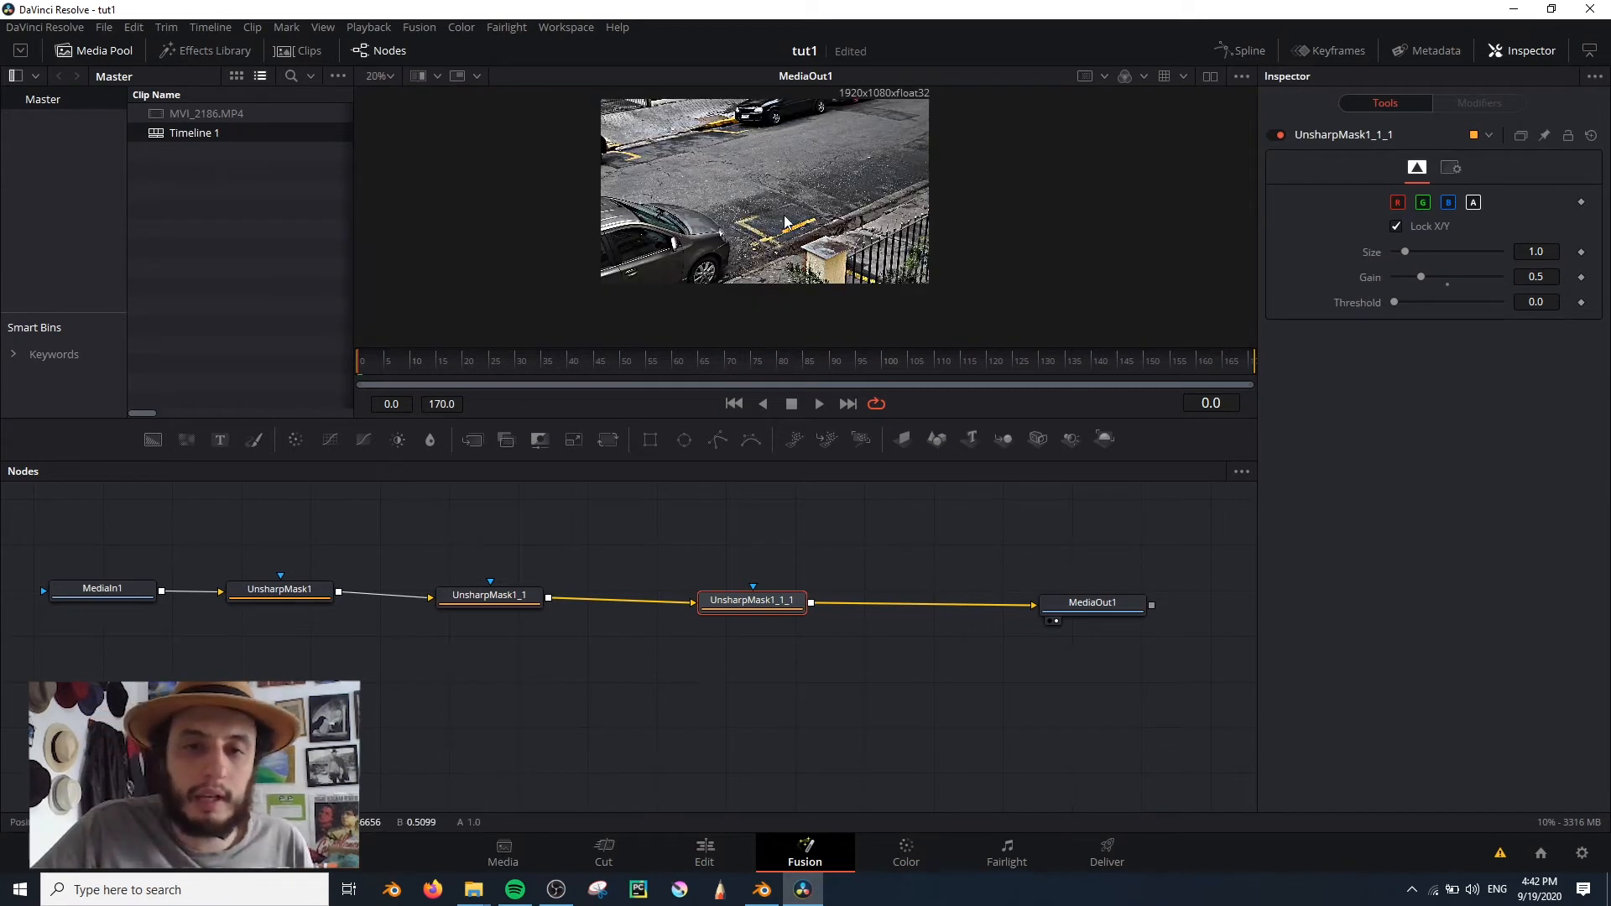
Enlarge the viewer temporarily and compare the whole frame with all three Unsharp Mask nodes bypassed and enabled.
{"action": "left_click_drag", "start_coordinate": [625, 419], "coordinate": [606, 652]}
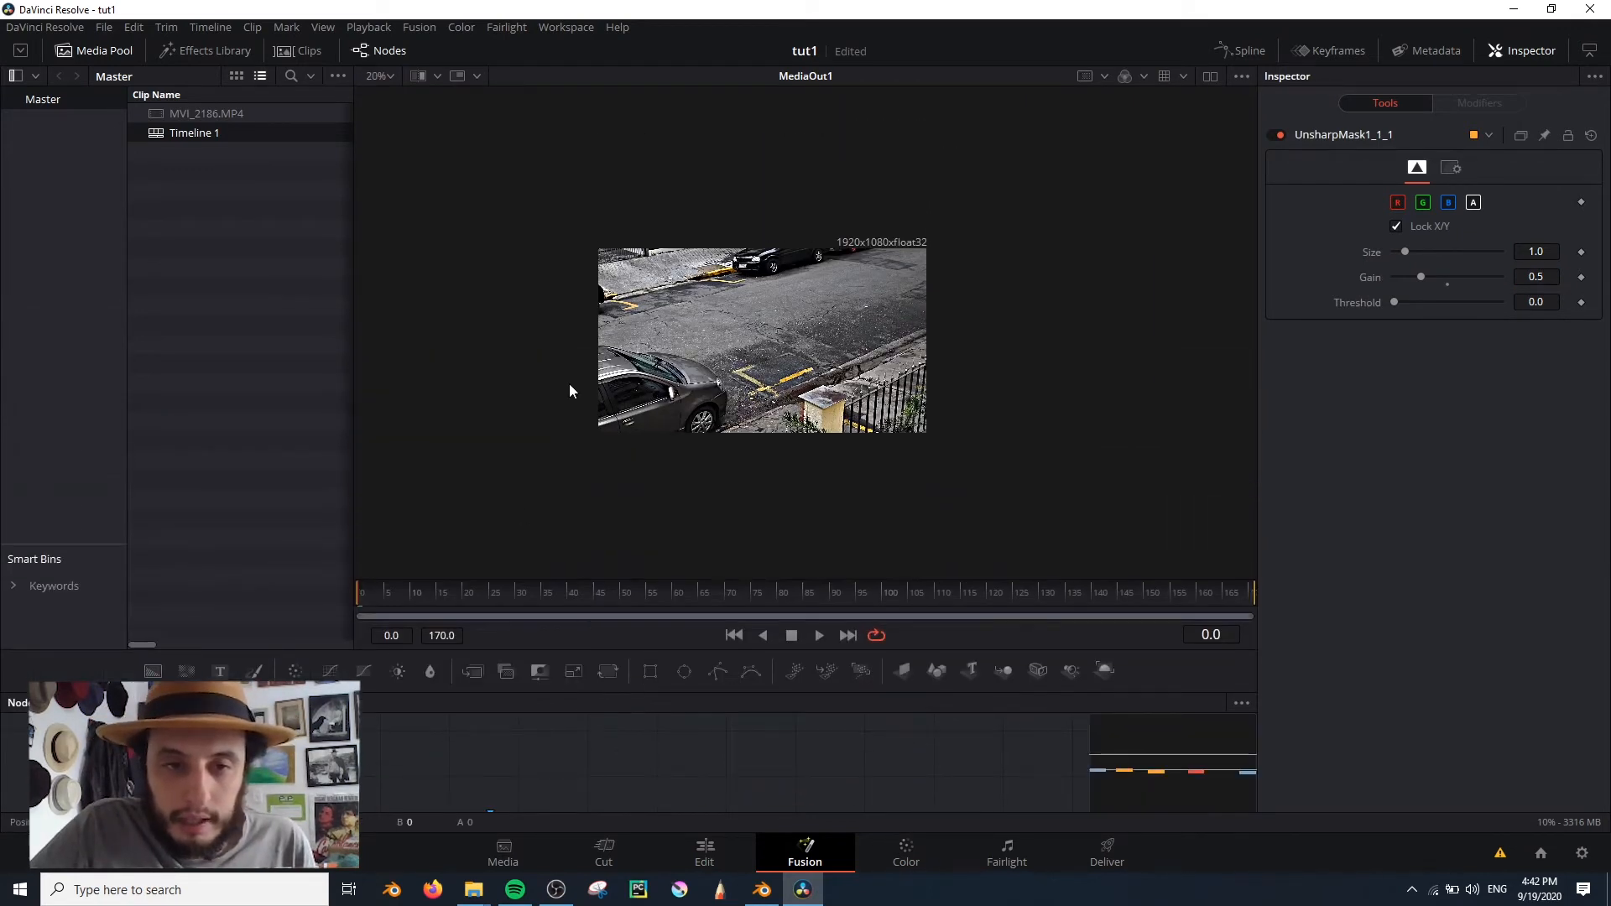
{"action": "left_click_drag", "start_coordinate": [355, 277], "coordinate": [83, 269]}
{"action": "scroll", "coordinate": [577, 329], "scroll_direction": "up", "scroll_amount": 4, "text": "ctrl"}
{"action": "scroll", "coordinate": [604, 330], "scroll_direction": "down", "scroll_amount": 2, "text": "ctrl"}
{"action": "middle_click_drag", "start_coordinate": [580, 777], "coordinate": [672, 674]}
{"action": "middle_click_drag", "start_coordinate": [647, 744], "coordinate": [631, 782]}
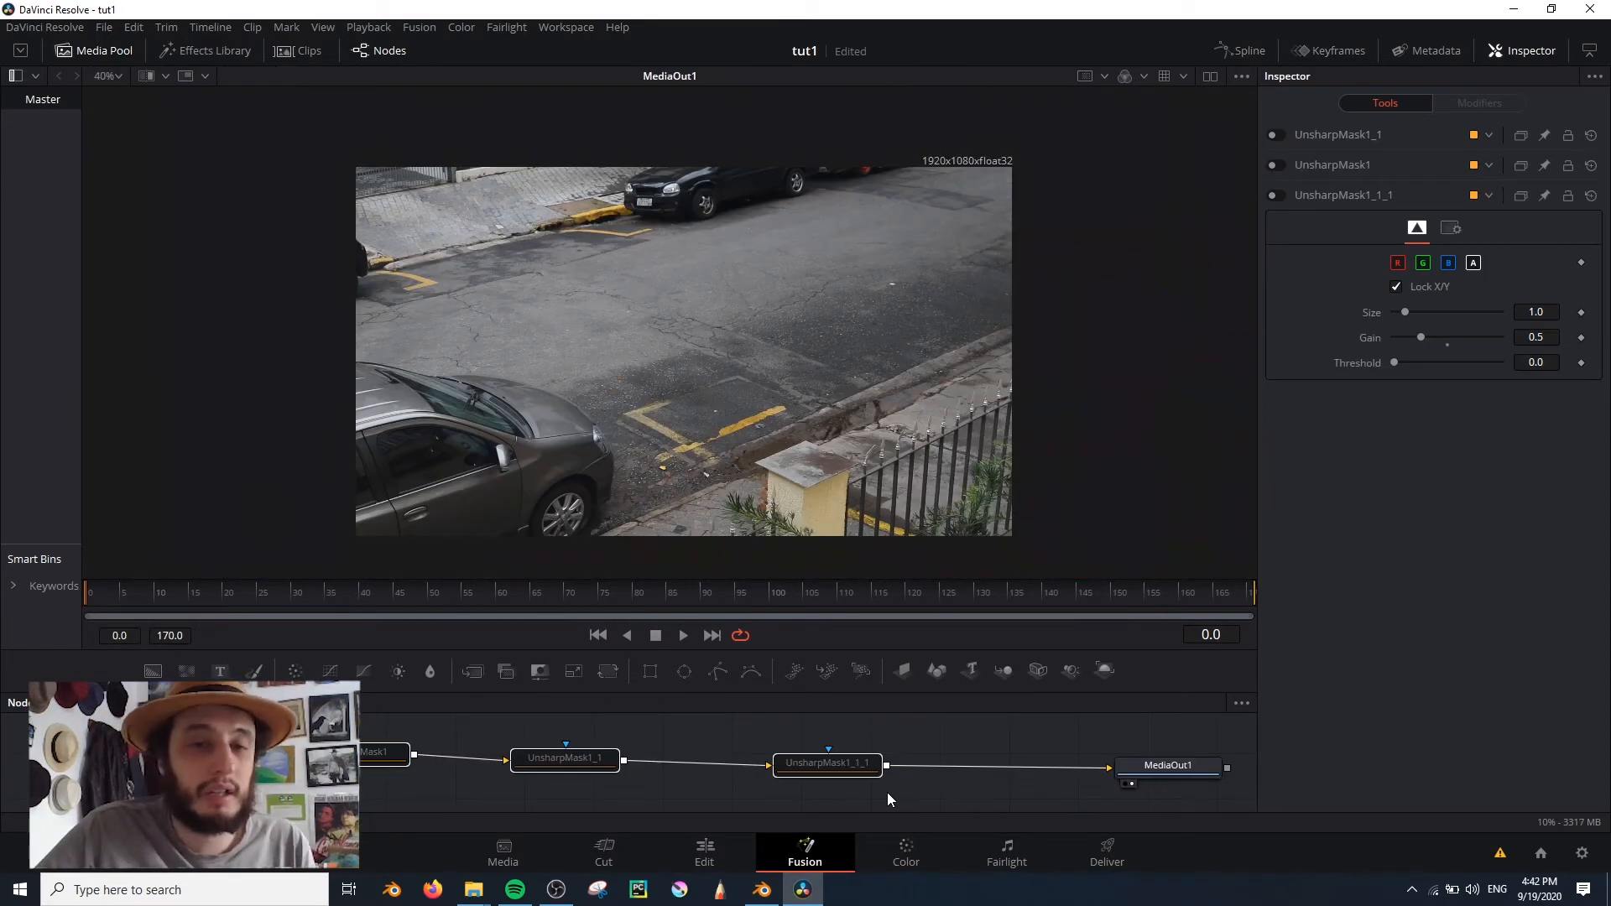
{"action": "left_click_drag", "start_coordinate": [289, 726], "coordinate": [944, 836]}
{"action": "key", "text": "ctrl+p"}
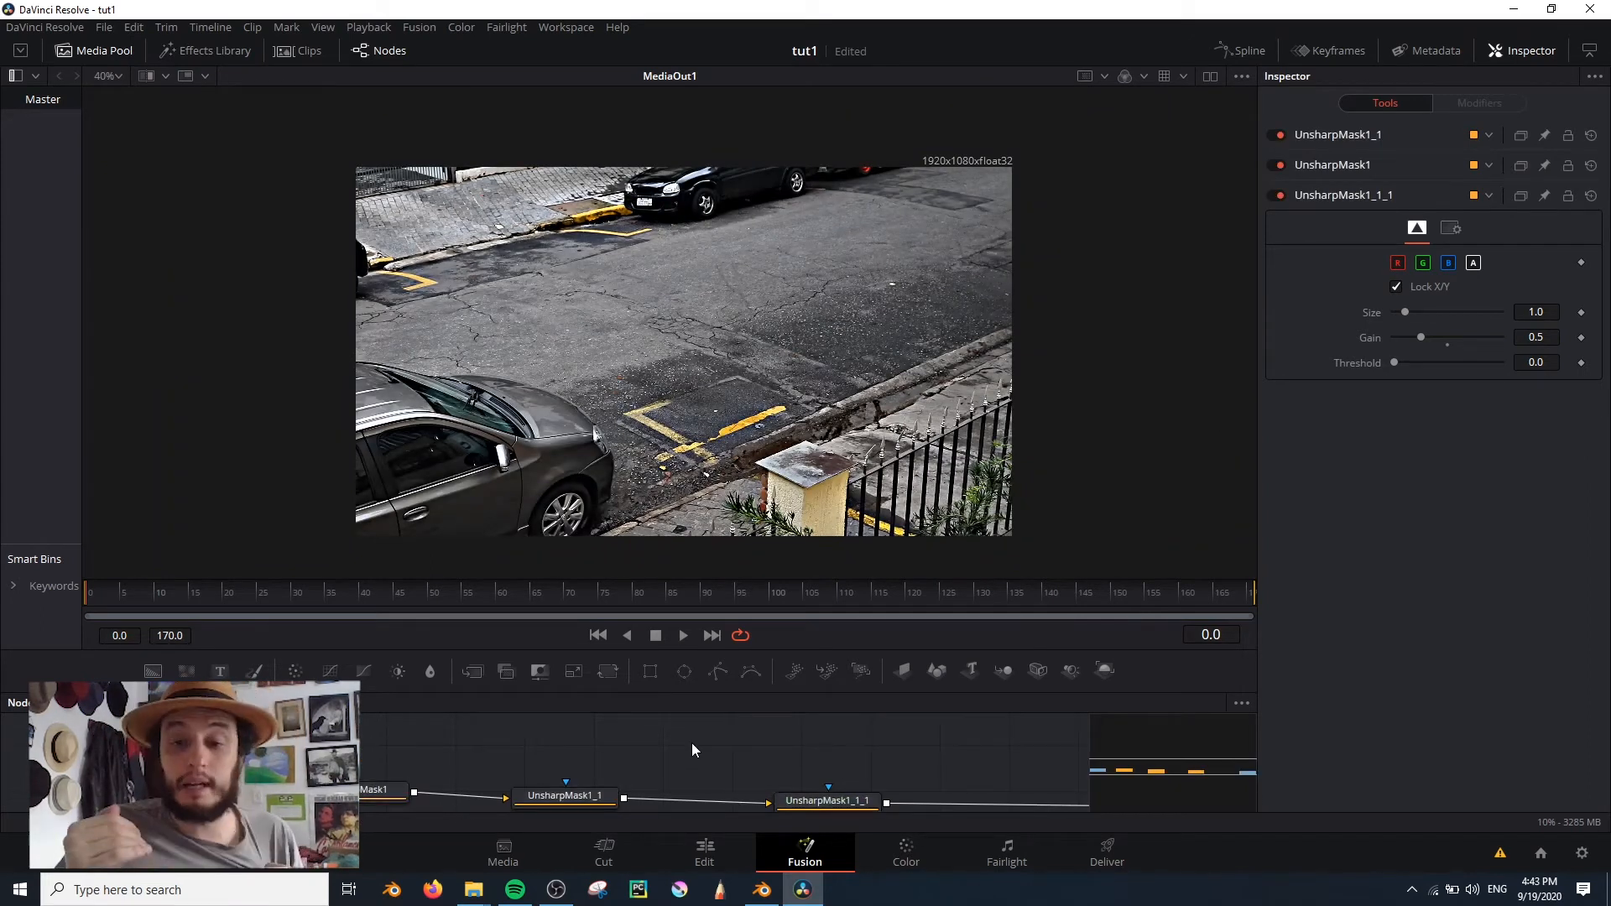
{"action": "left_click_drag", "start_coordinate": [820, 662], "coordinate": [823, 530]}
{"action": "left_click_drag", "start_coordinate": [79, 296], "coordinate": [304, 295]}
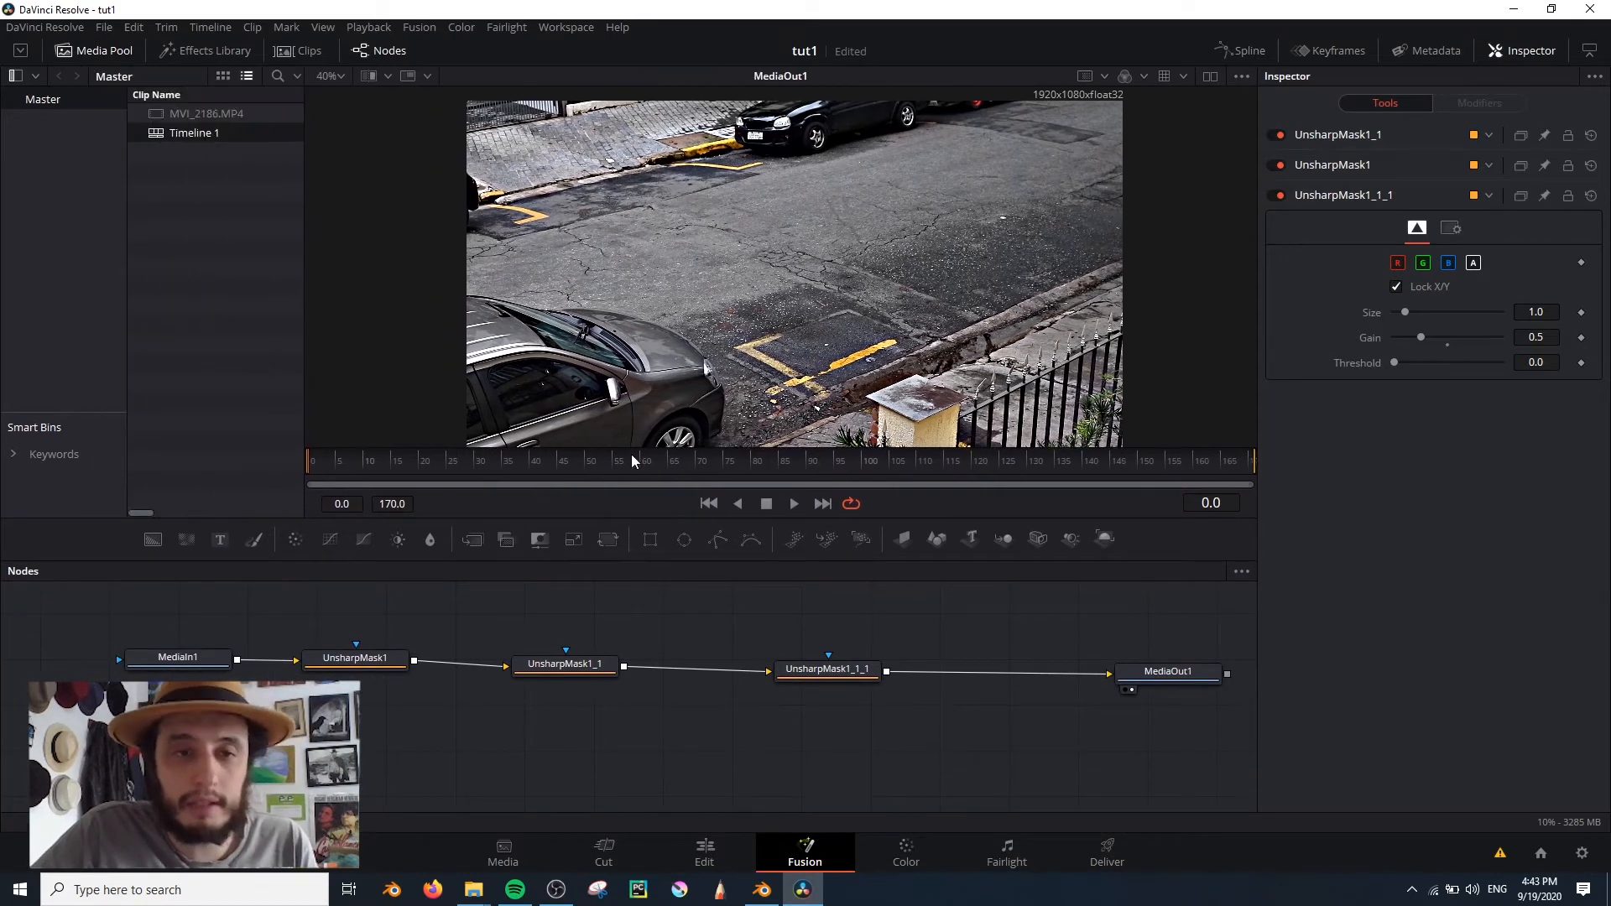
Compare the white spot on the asphalt up close with all three Unsharp Mask nodes bypassed and enabled.
{"action": "middle_click_drag", "start_coordinate": [847, 265], "coordinate": [659, 279]}
{"action": "left_click_drag", "start_coordinate": [377, 619], "coordinate": [780, 743]}
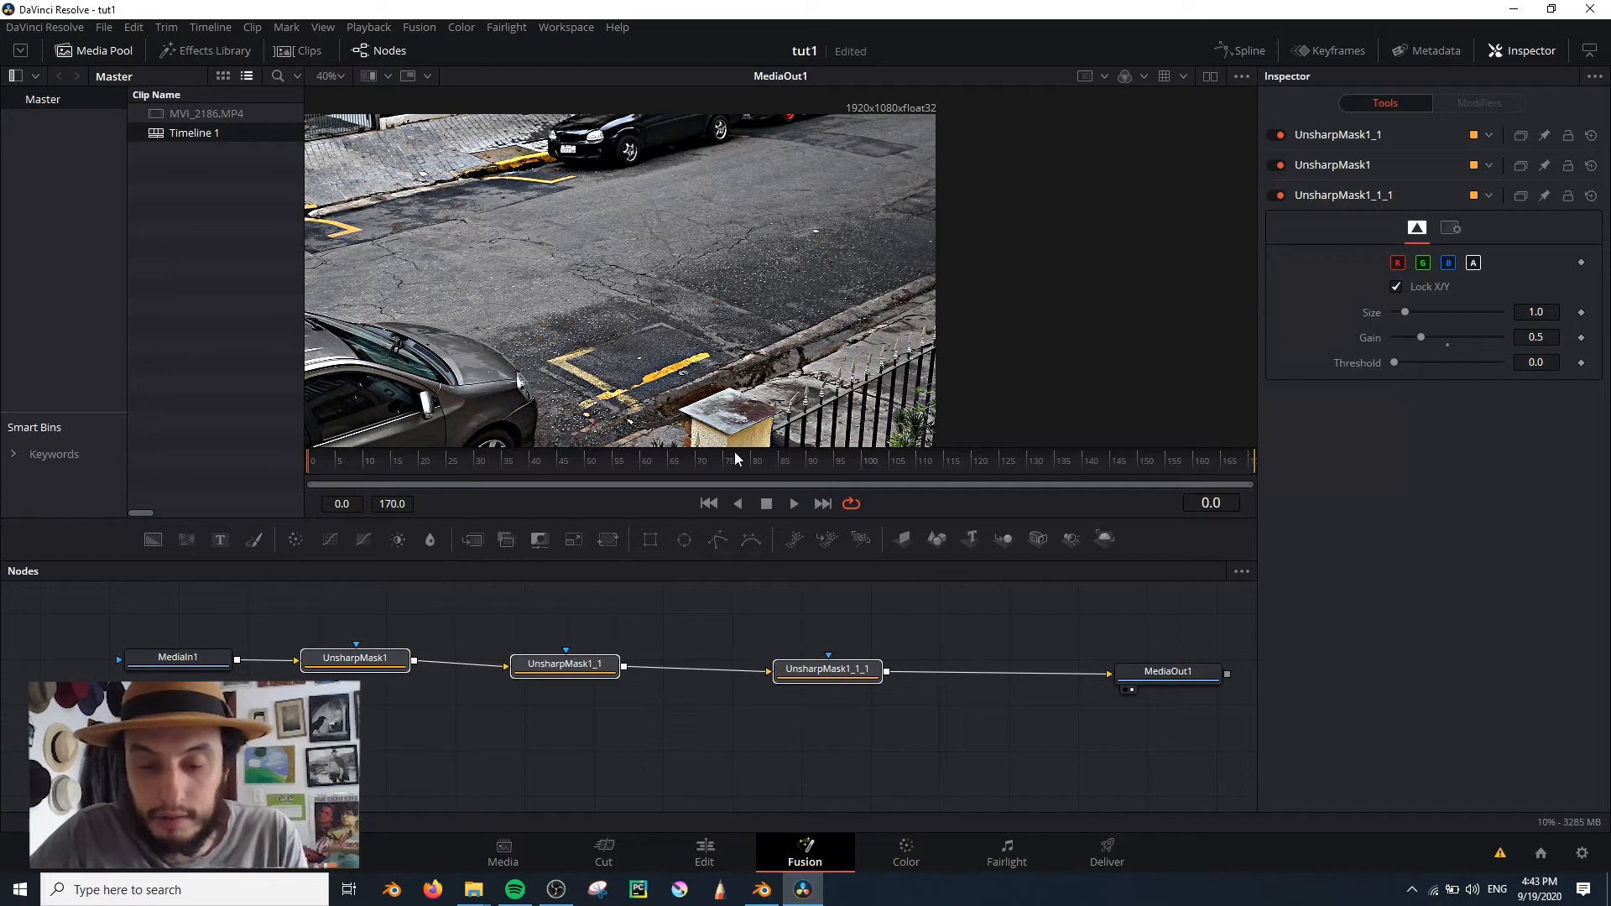
{"action": "key", "text": "ctrl+p"}
{"action": "scroll", "coordinate": [818, 238], "scroll_direction": "up", "scroll_amount": 10, "text": "ctrl"}
{"action": "middle_click_drag", "start_coordinate": [833, 224], "coordinate": [736, 274]}
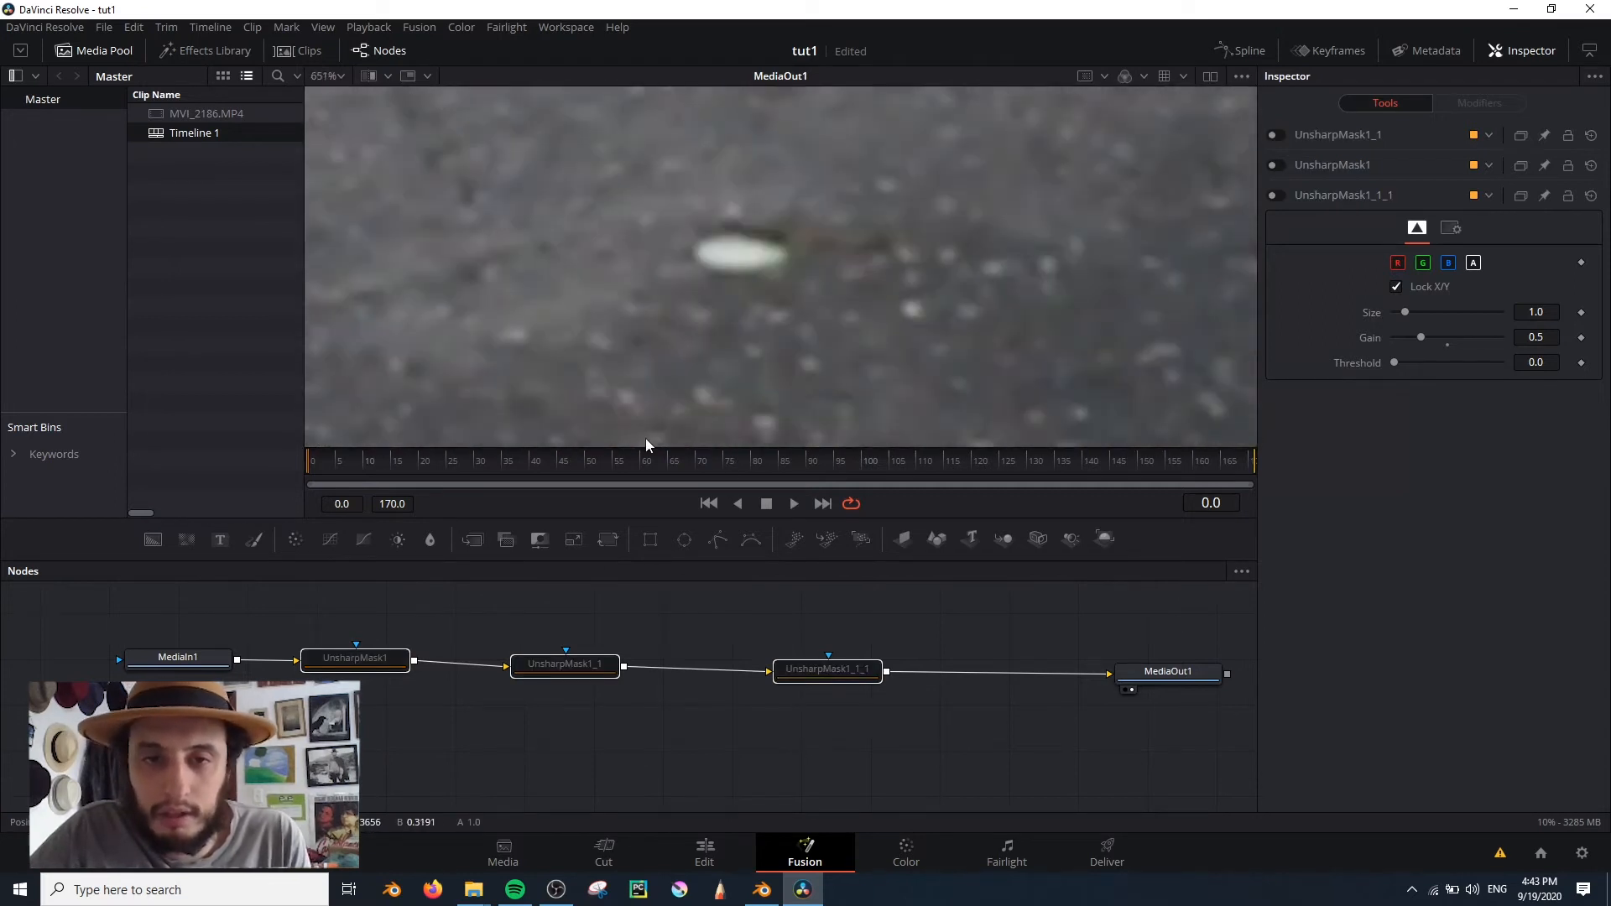
{"action": "key", "text": "ctrl+p"}
{"action": "scroll", "coordinate": [760, 282], "scroll_direction": "down", "scroll_amount": 8, "text": "ctrl"}
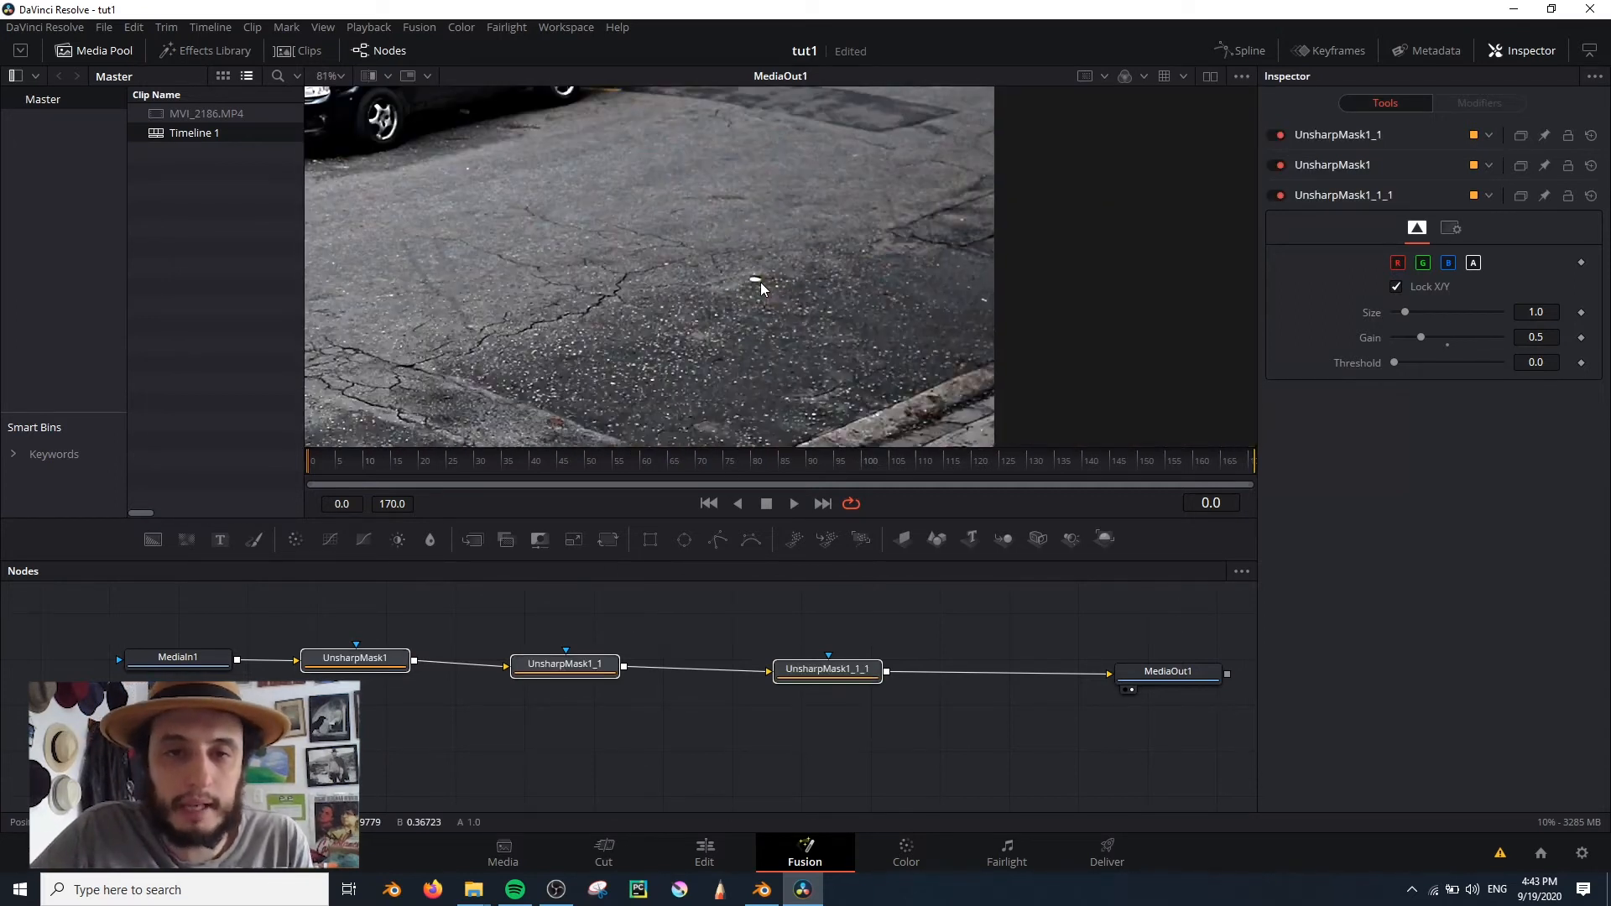
{"action": "scroll", "coordinate": [760, 281], "scroll_direction": "down", "scroll_amount": 5, "text": "ctrl"}
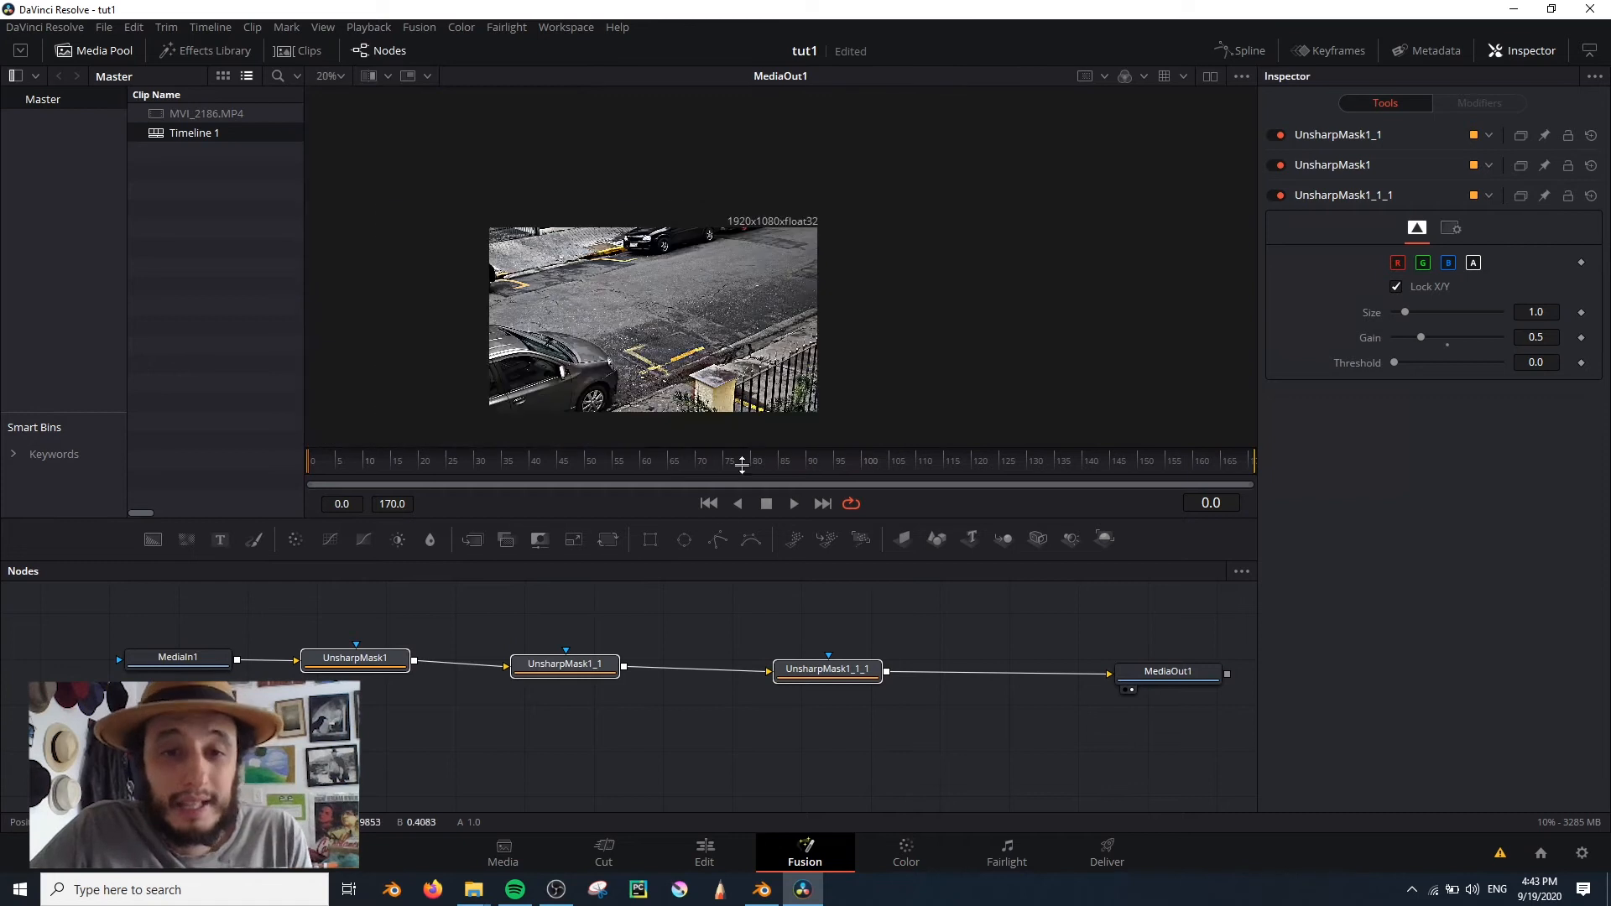
Try a Brightness Contrast node on a separate branch from MediaIn1 with contrast 1.0, and delete it.
{"action": "left_click", "coordinate": [649, 631]}
{"action": "left_click_drag", "start_coordinate": [177, 660], "coordinate": [17, 729]}
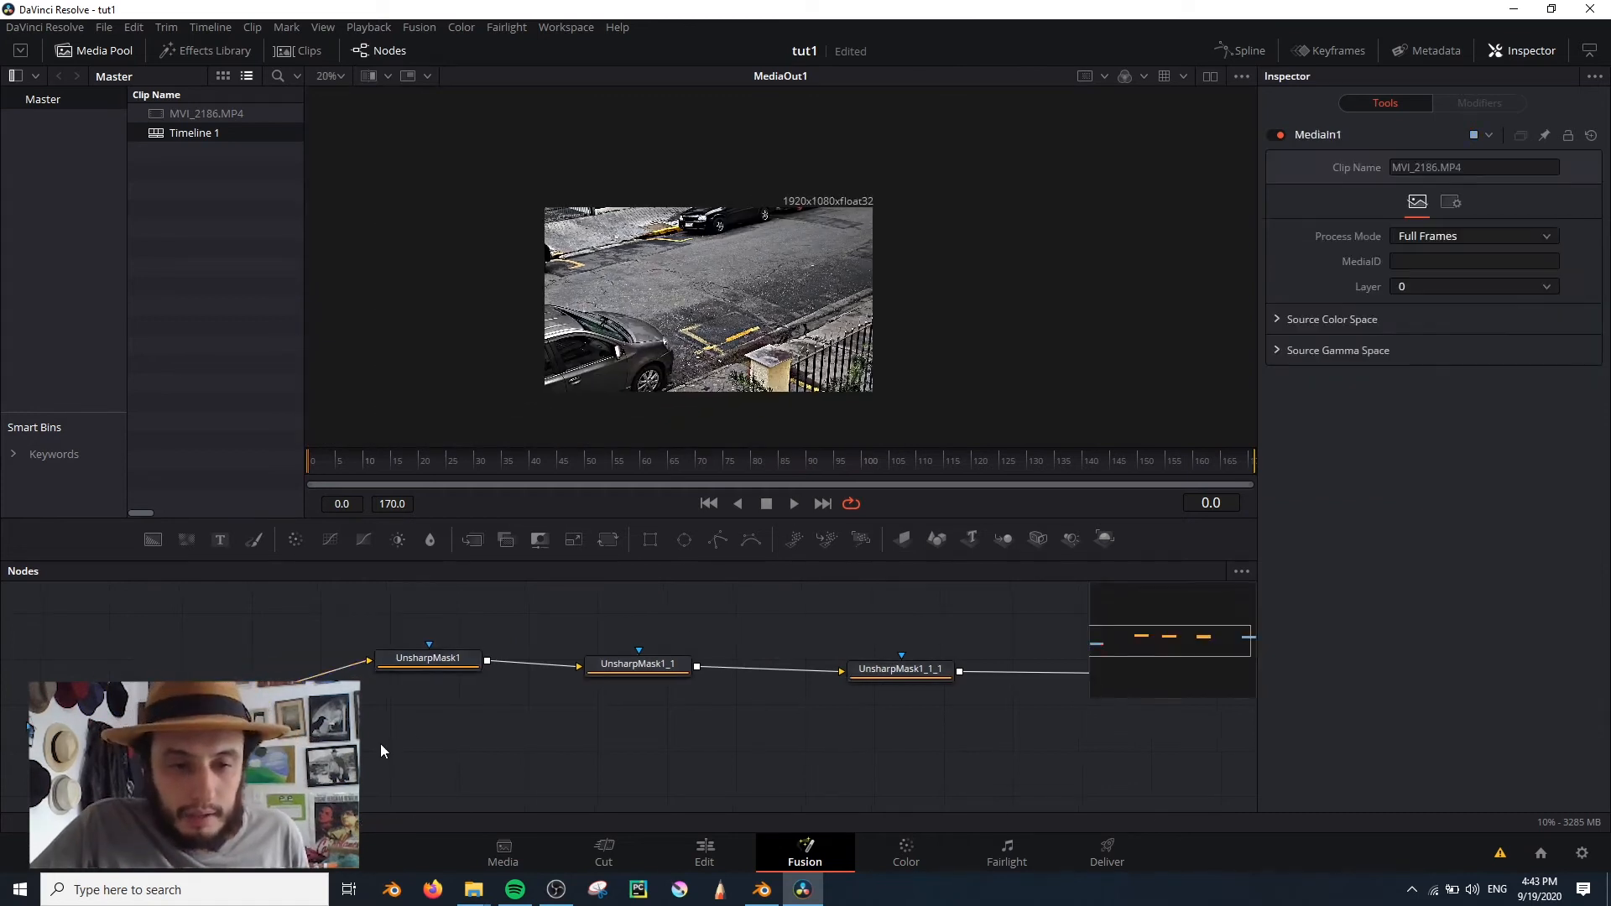
{"action": "key", "text": "shift+space"}
{"action": "type", "text": "uns"}
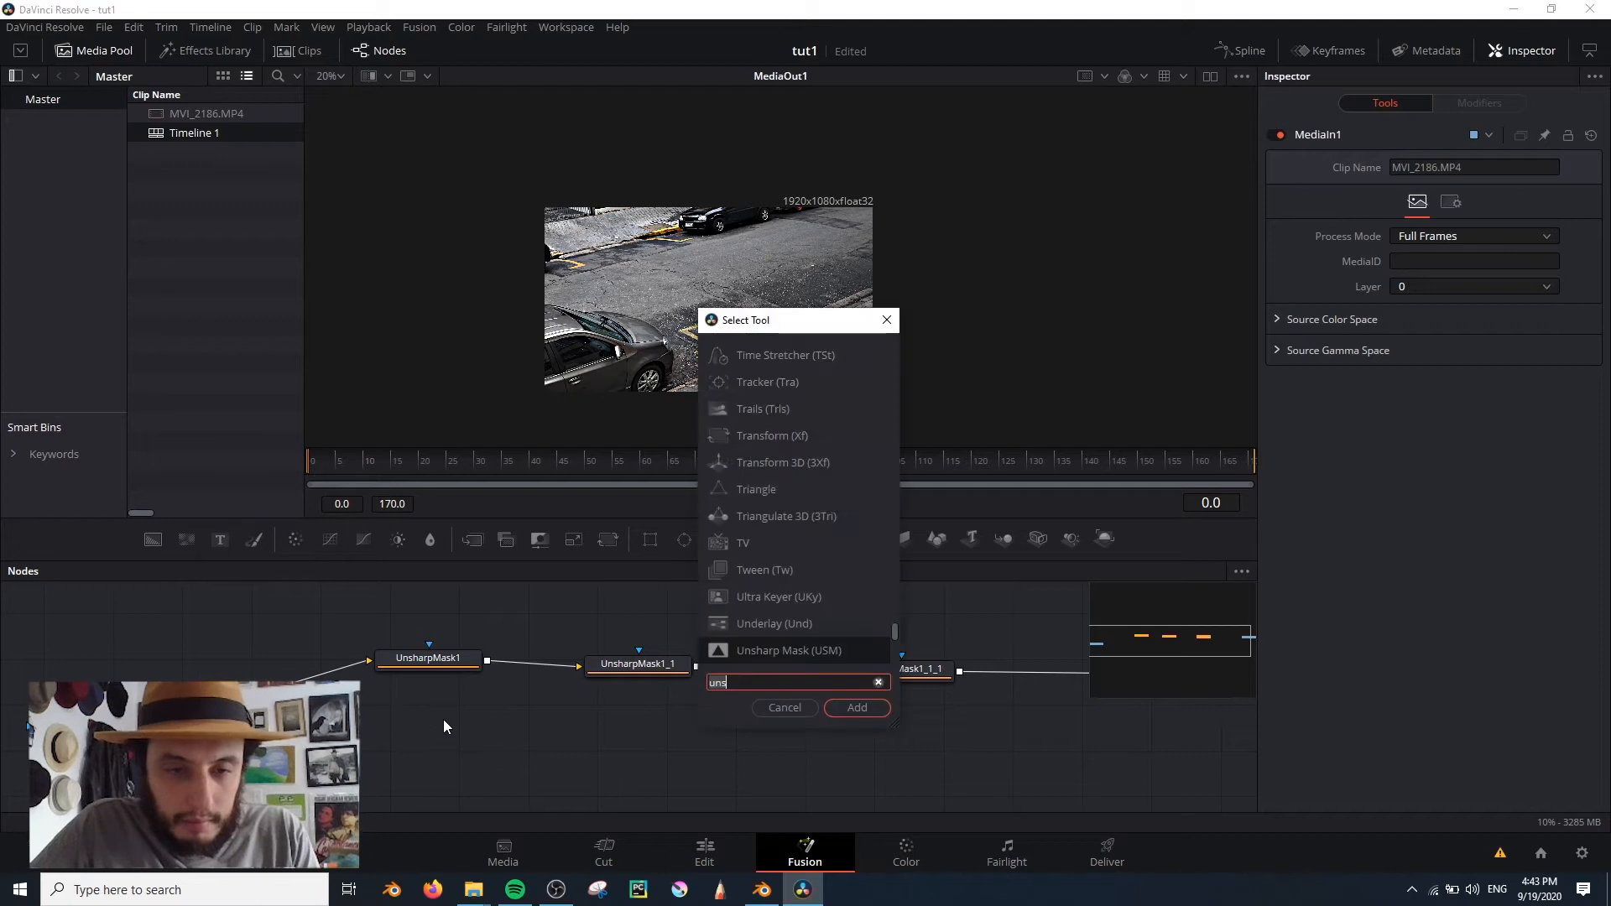
{"action": "type", "text": "cont"}
{"action": "key", "text": "Return"}
{"action": "left_click_drag", "start_coordinate": [1448, 302], "coordinate": [1532, 303]}
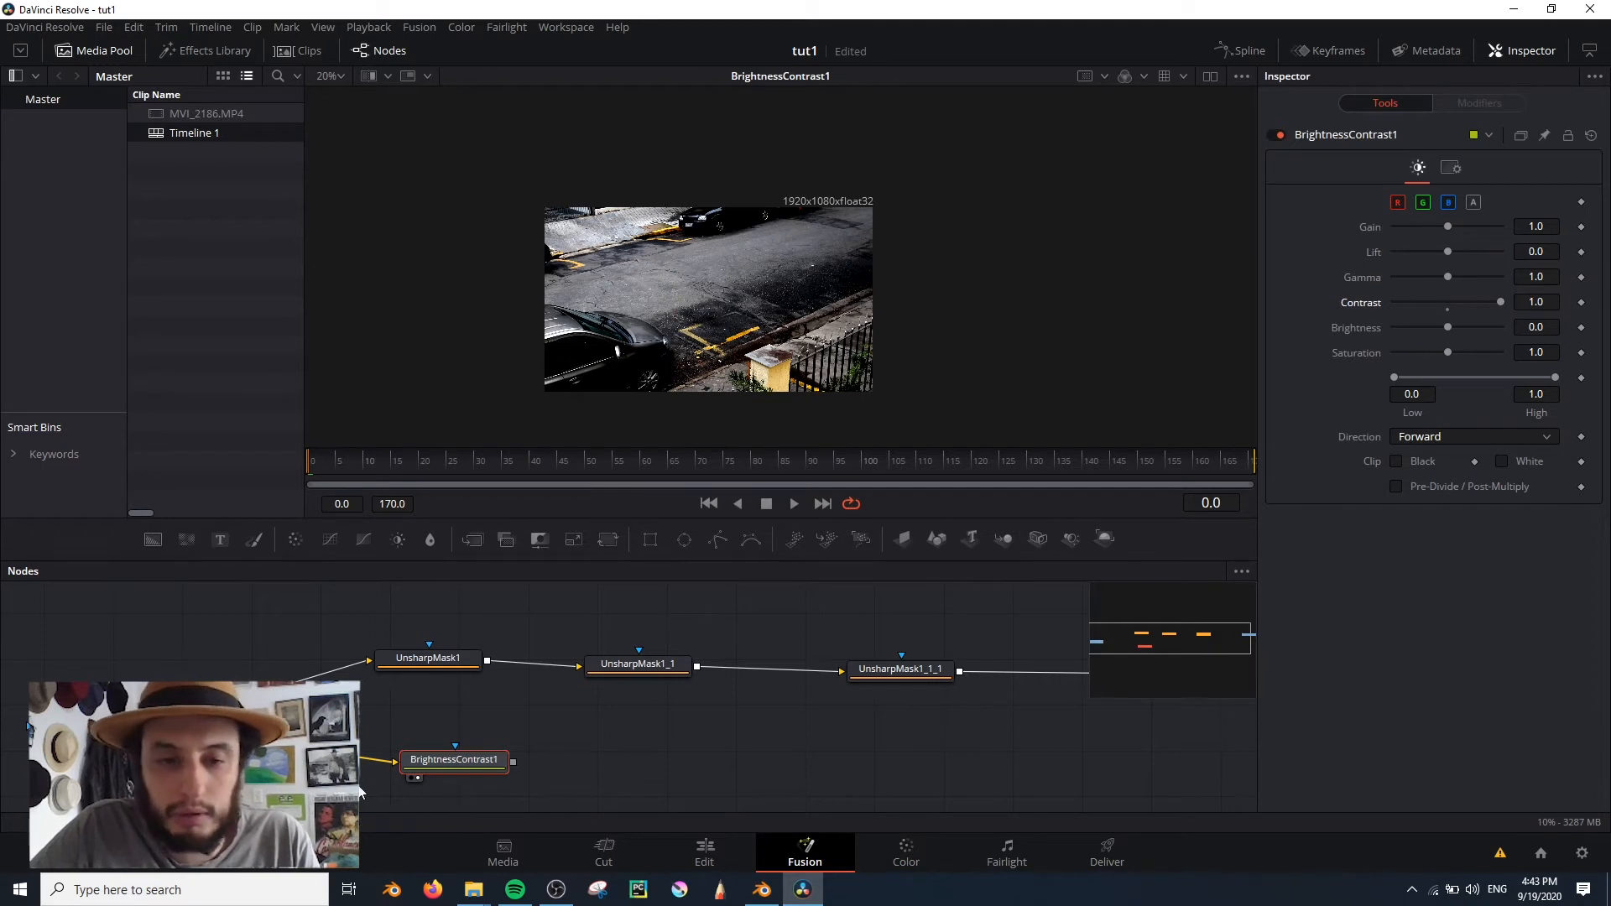
{"action": "key", "text": "Delete"}
Switch to the Deliver page, open the render destination selection and remove the completed Job 1 from the render queue.
{"action": "middle_click_drag", "start_coordinate": [874, 722], "coordinate": [275, 727]}
{"action": "left_click", "coordinate": [606, 696]}
{"action": "left_click", "coordinate": [1100, 860]}
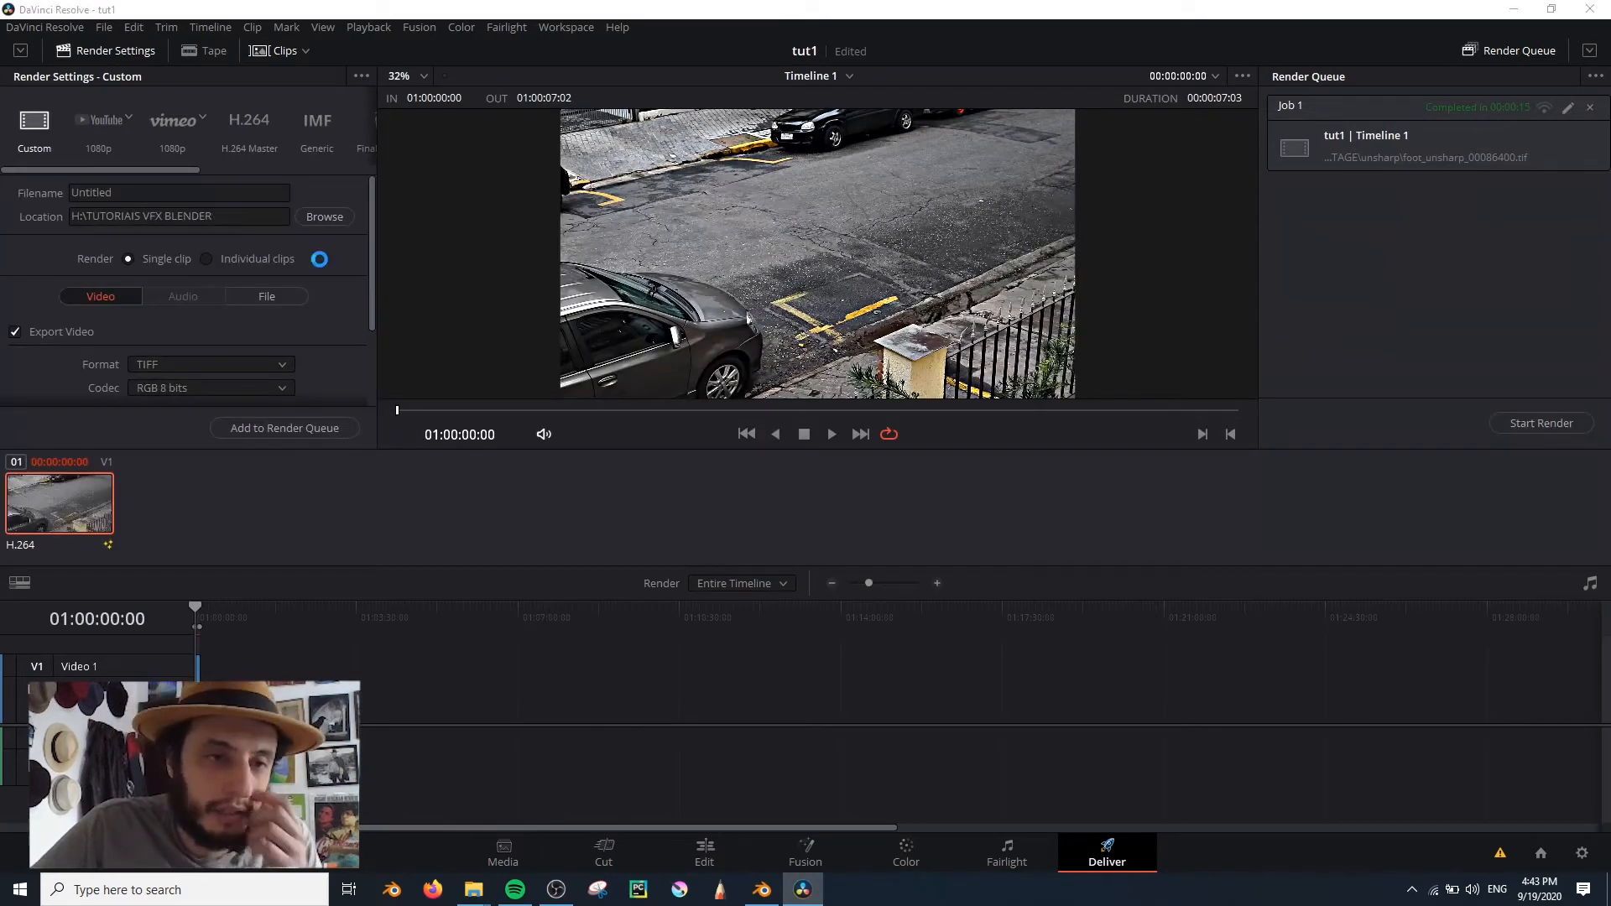
{"action": "left_click", "coordinate": [323, 217]}
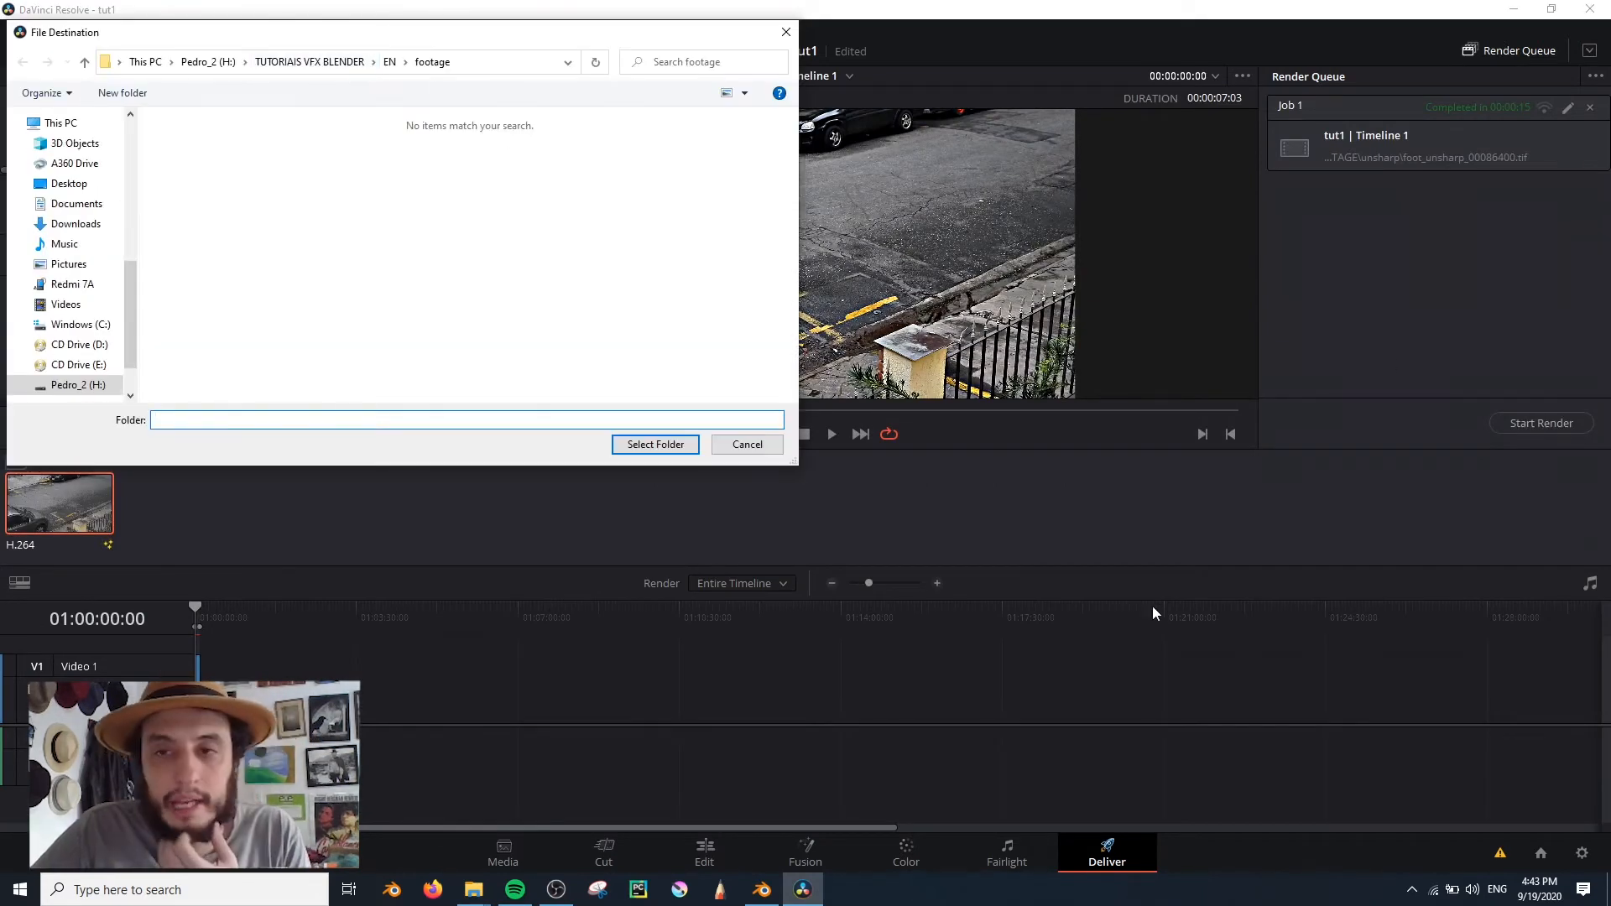
{"action": "left_click", "coordinate": [1590, 107]}
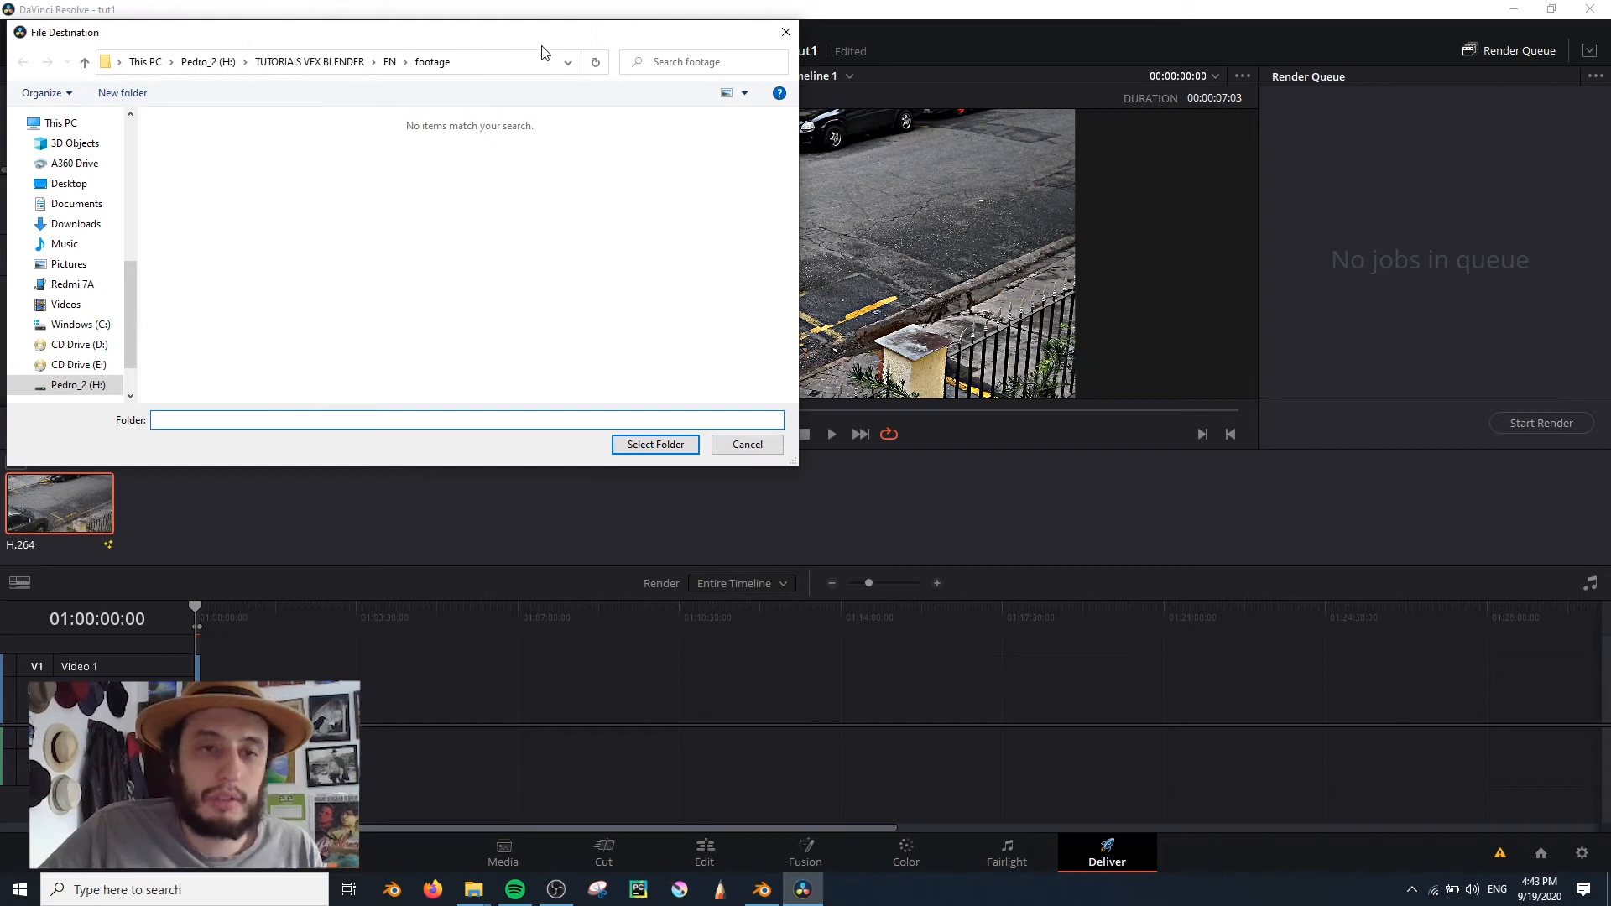
Create a folder named SHARP inside the footage folder and set it as the render location.
{"action": "left_click", "coordinate": [123, 92]}
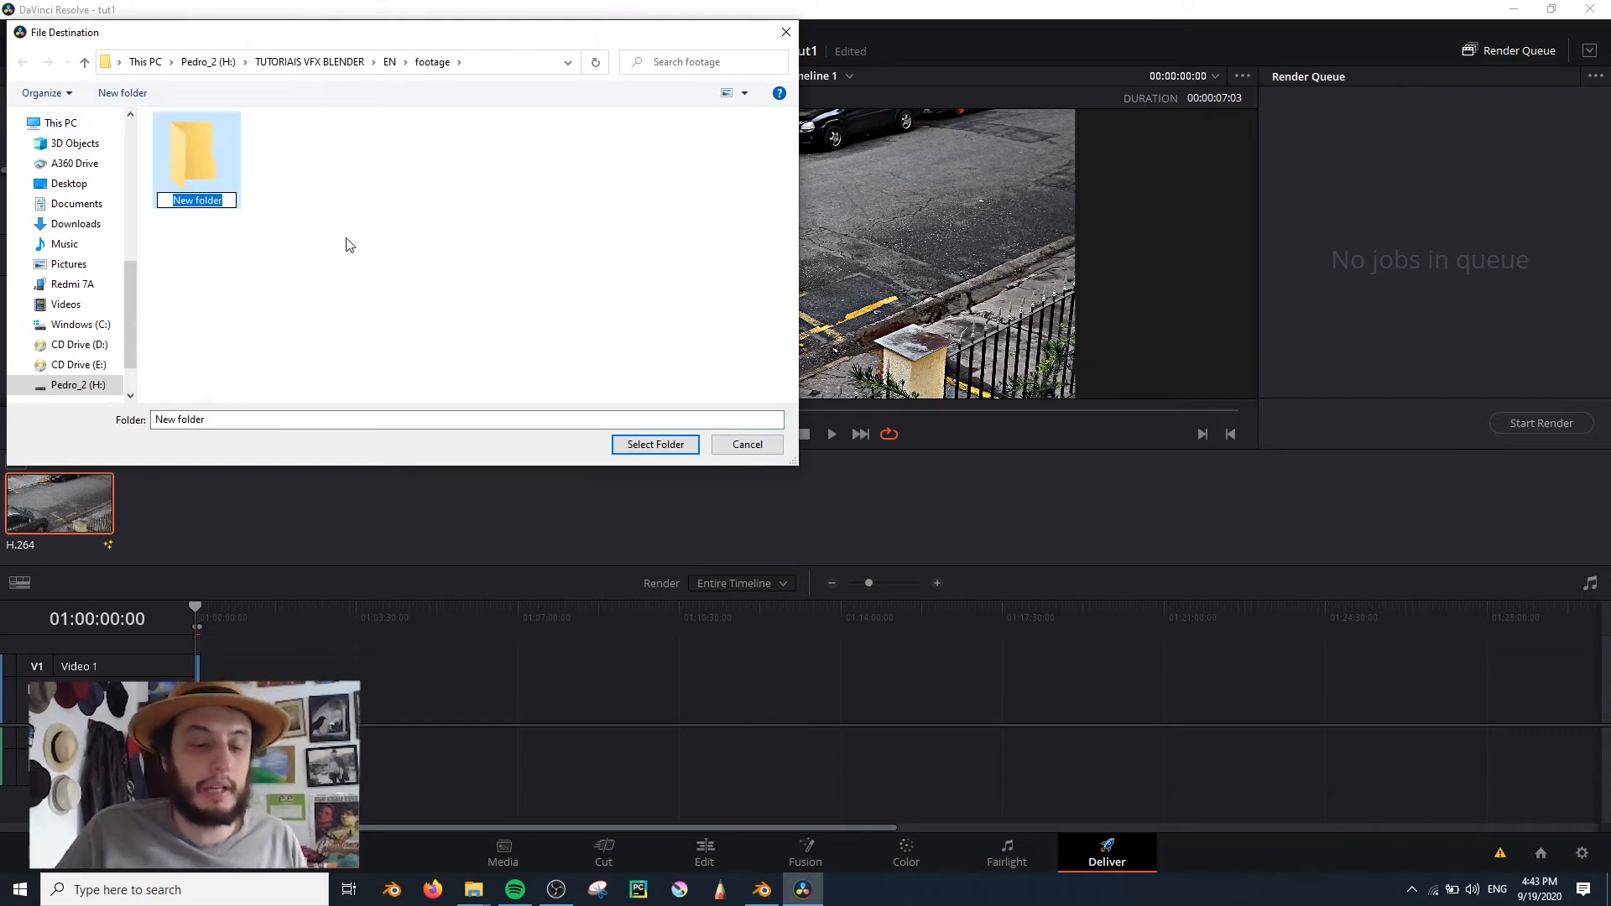
{"action": "type", "text": "SHARP"}
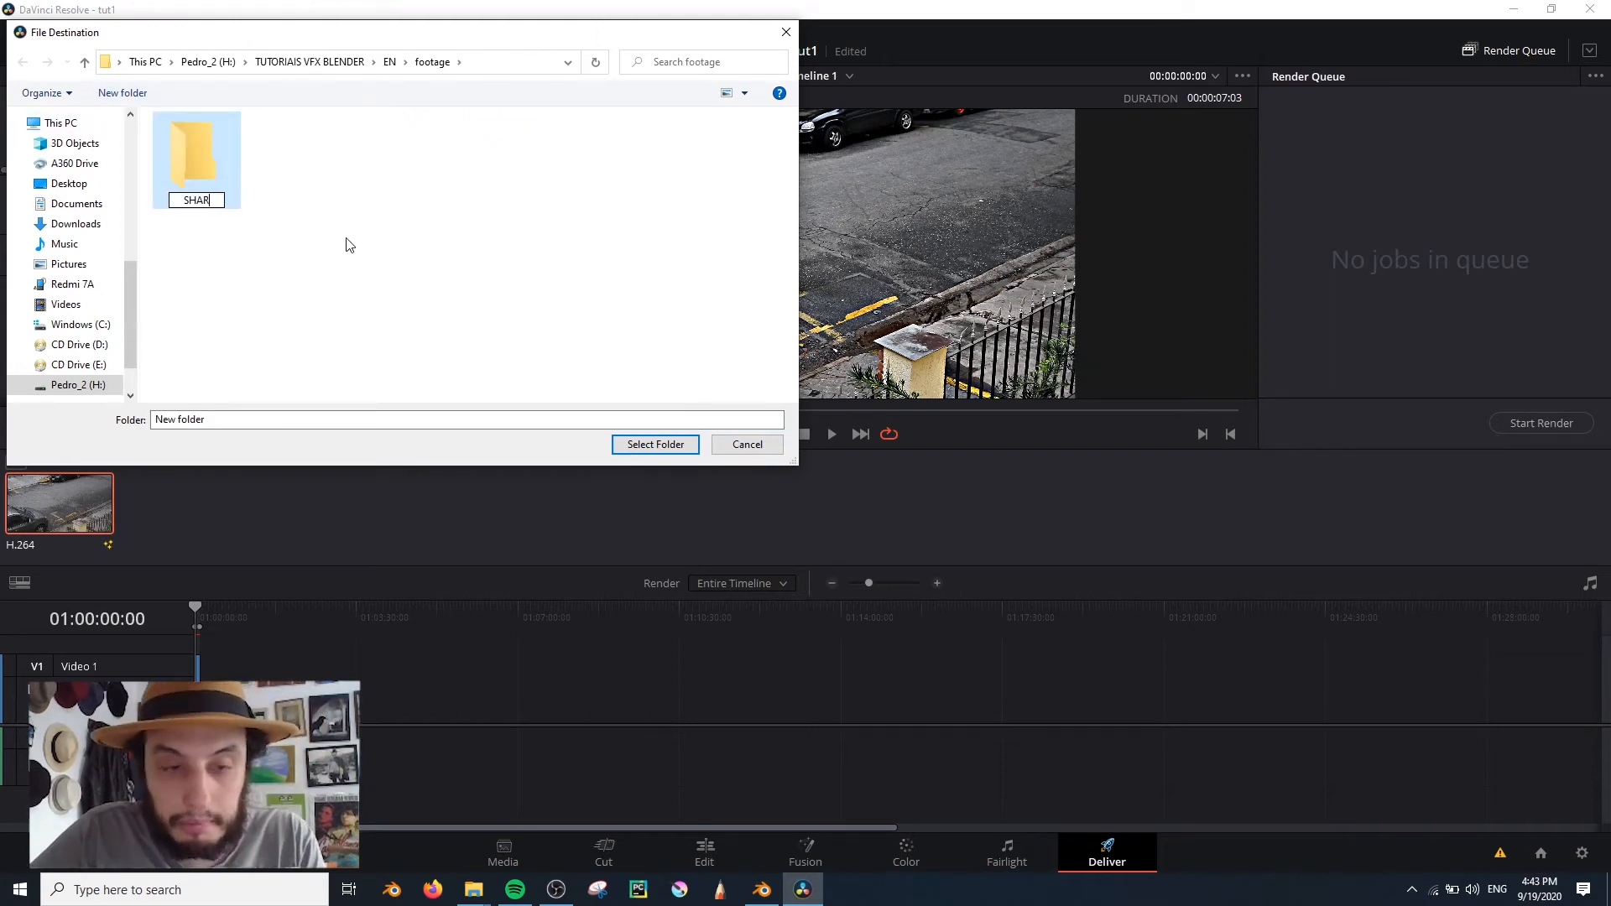
{"action": "key", "text": "Return"}
{"action": "key", "text": "Return"}
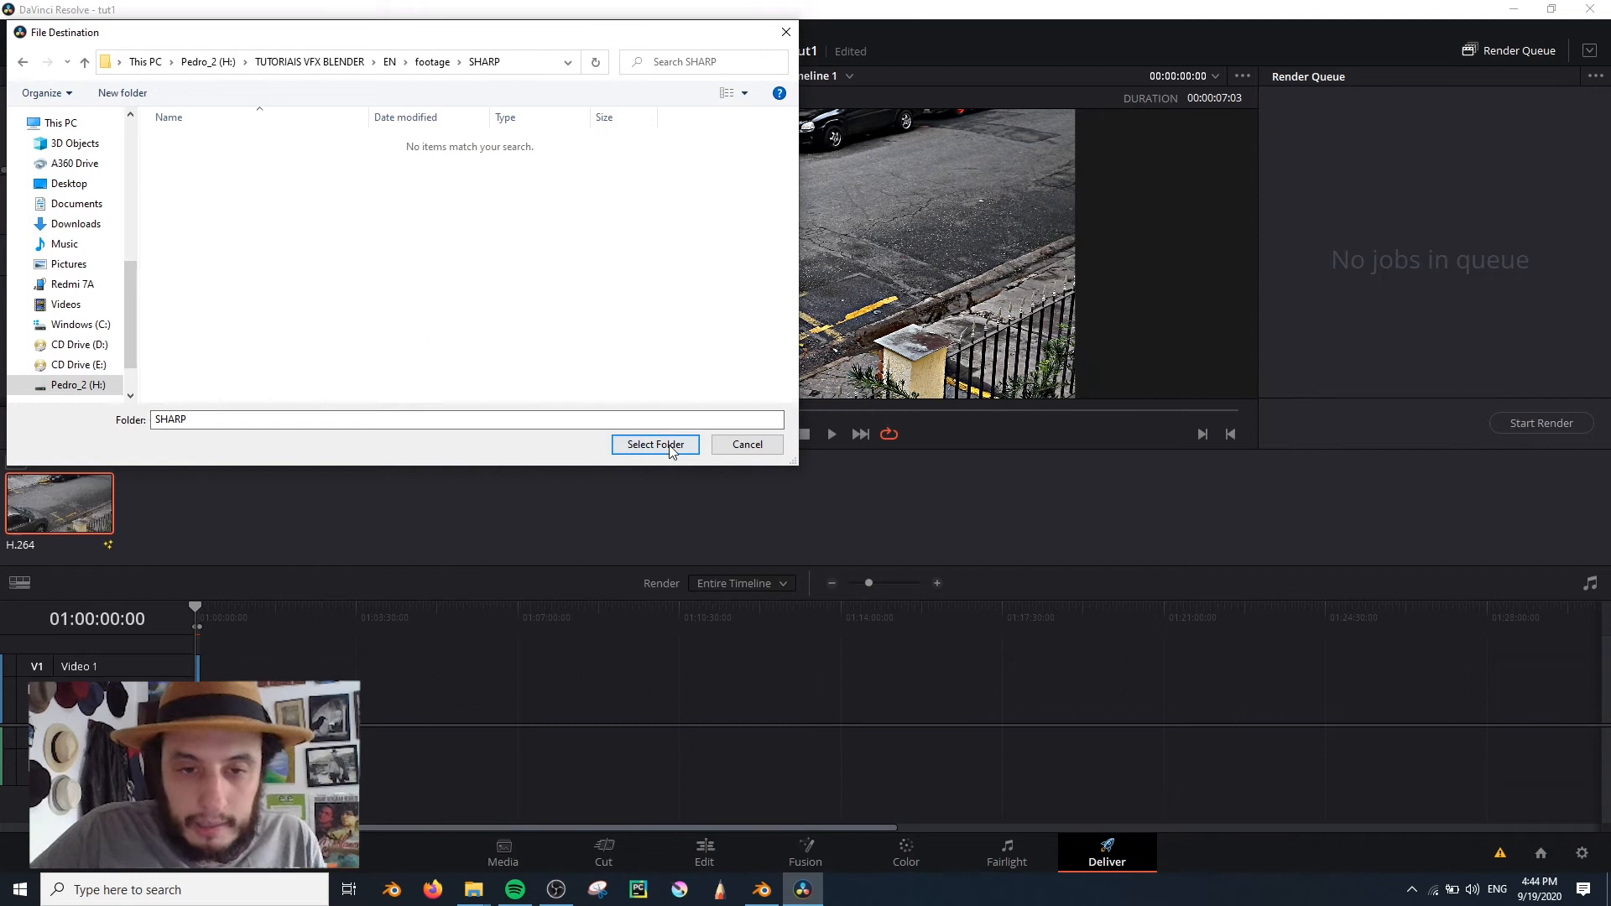
{"action": "left_click", "coordinate": [655, 444]}
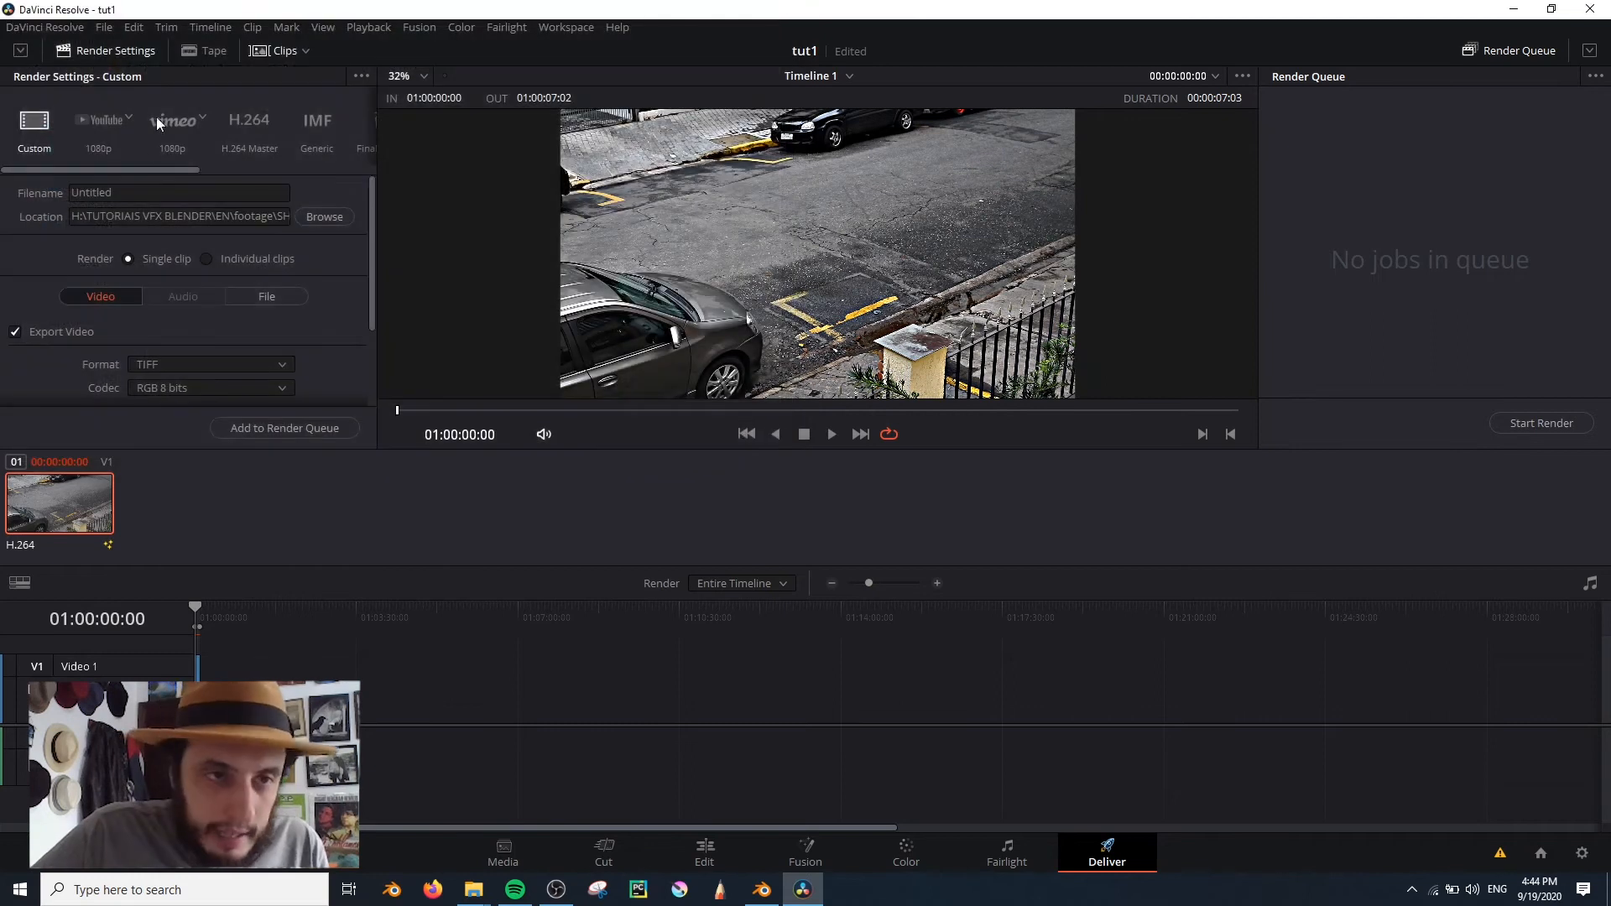
Set the render filename to foot_sharp_.
{"action": "double_click", "coordinate": [159, 197]}
{"action": "type", "text": "foot"}
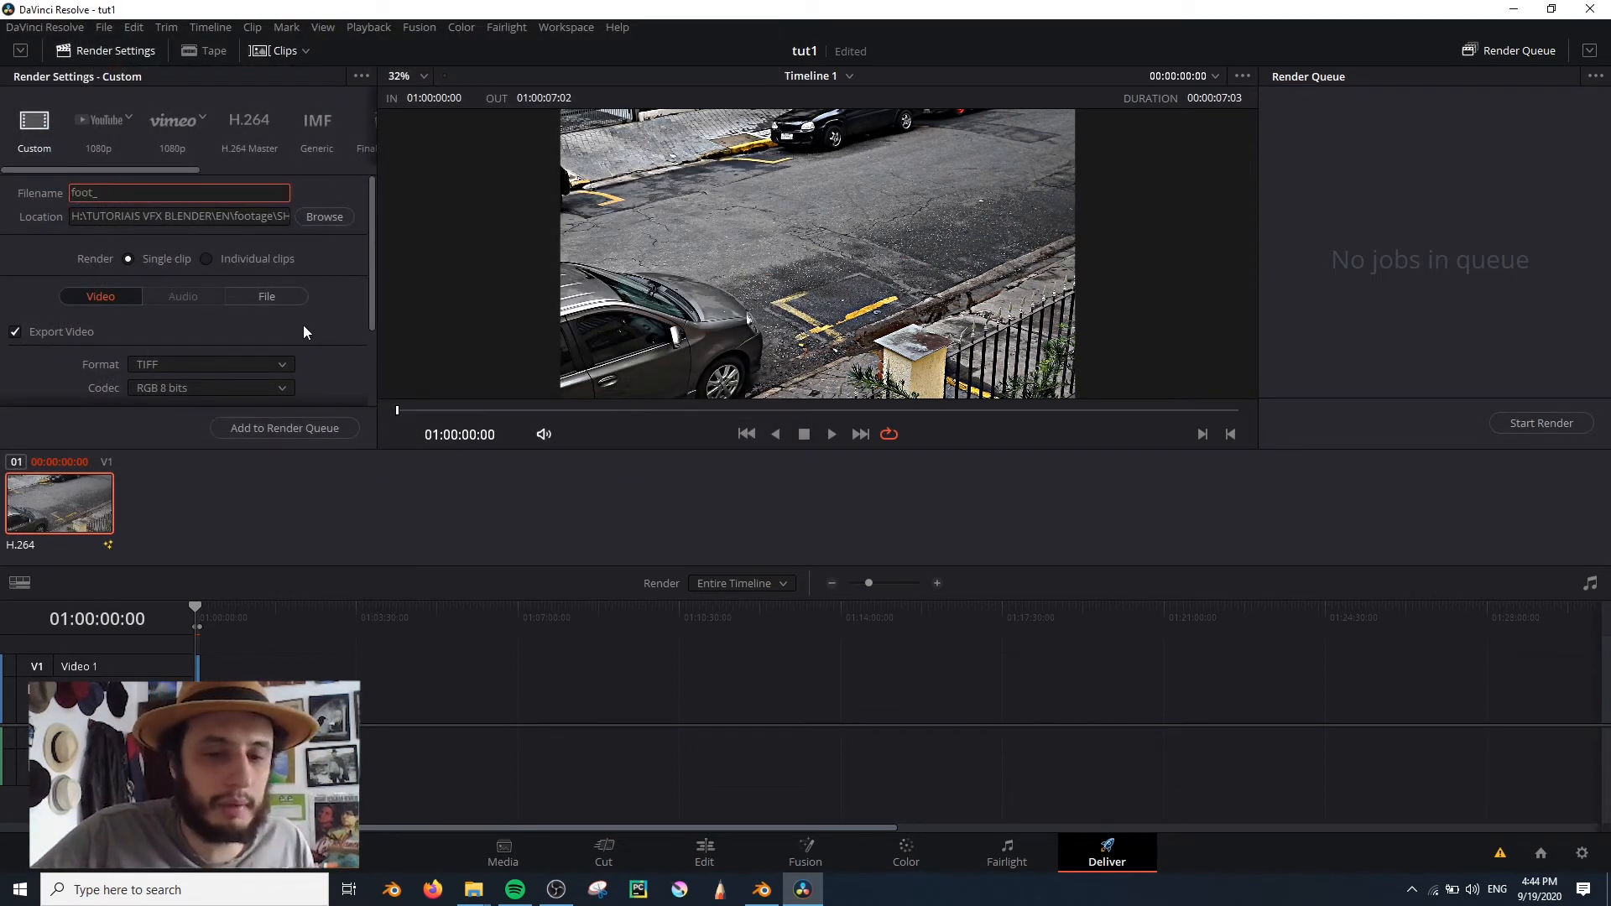
{"action": "type", "text": "_sharp"}
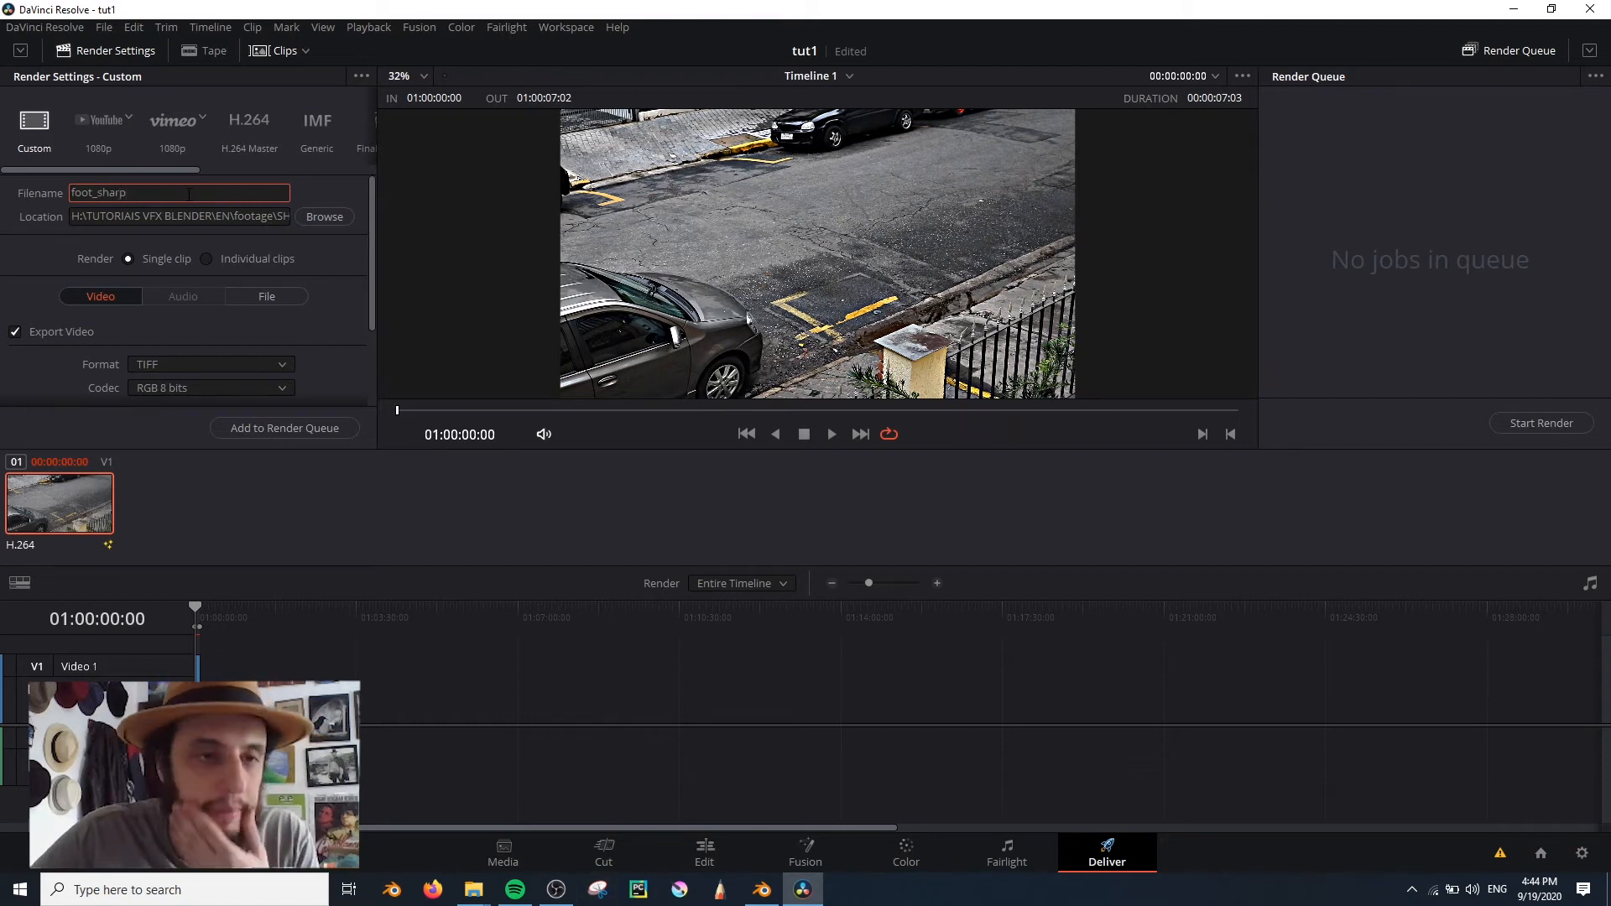
{"action": "type", "text": "_"}
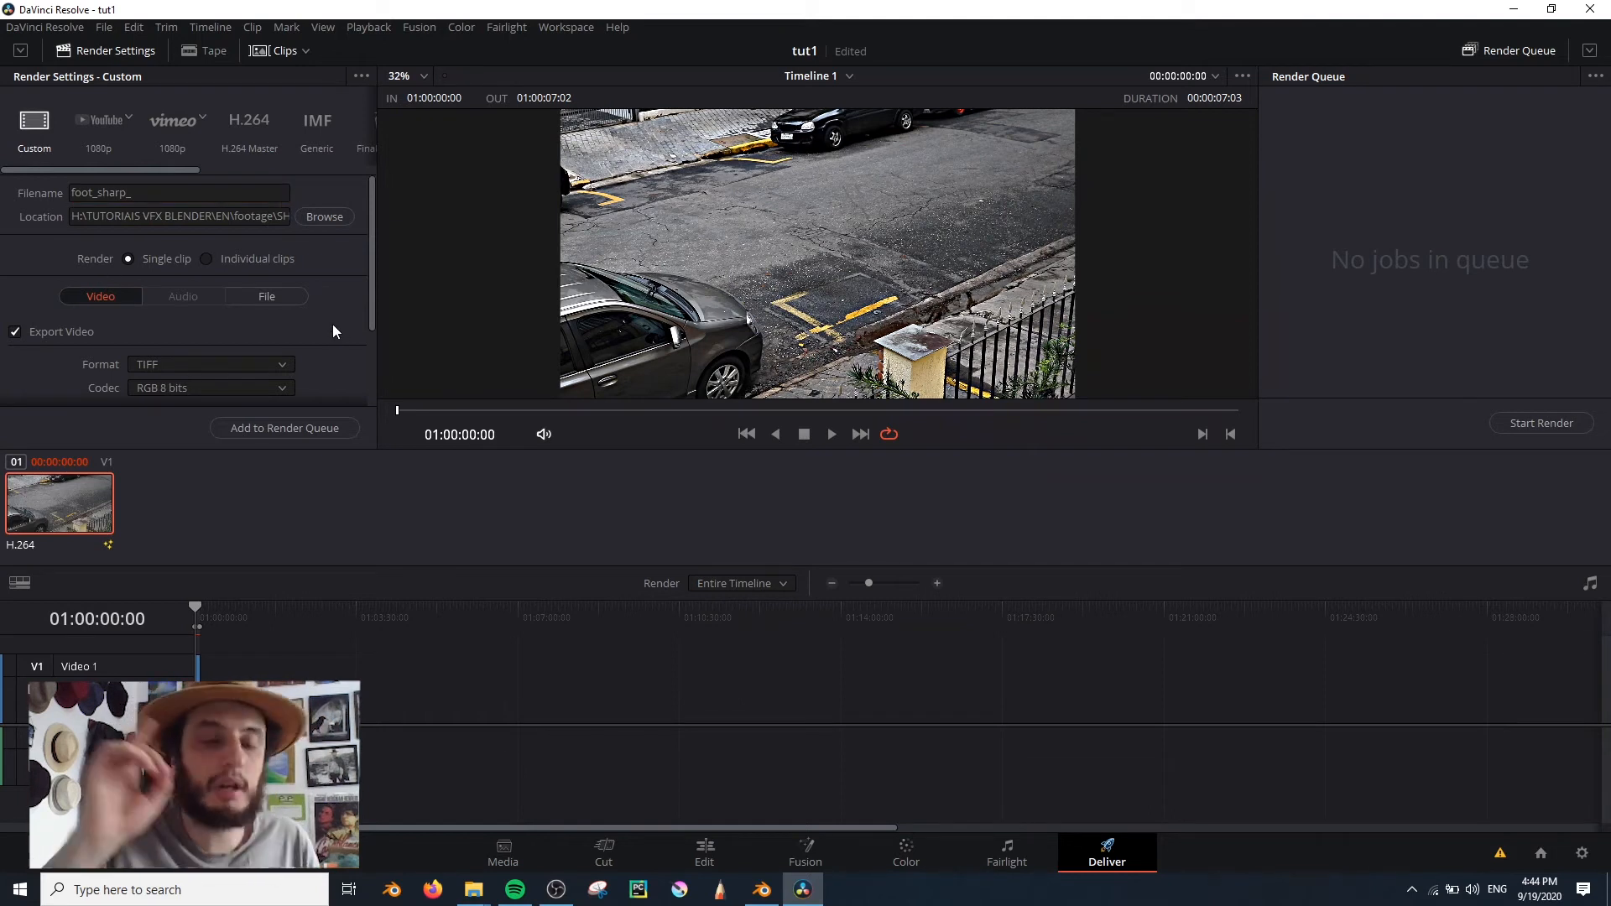
Review the TIFF export settings, queue the timeline as a render job and start rendering.
{"action": "left_click_drag", "start_coordinate": [371, 285], "coordinate": [375, 329]}
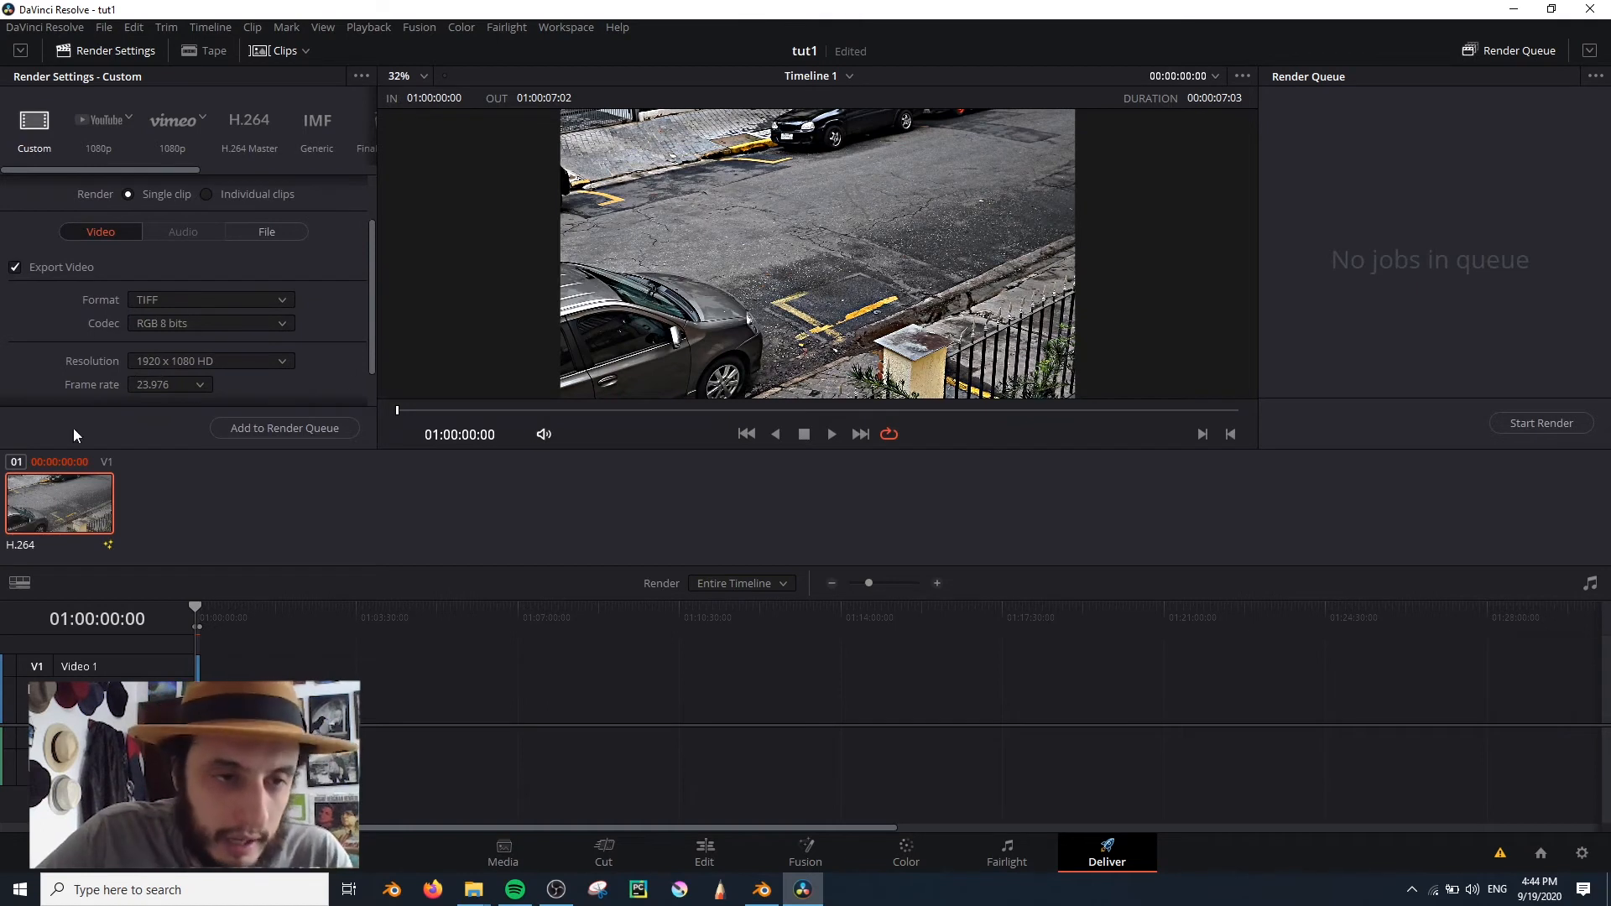
{"action": "left_click_drag", "start_coordinate": [370, 319], "coordinate": [371, 344]}
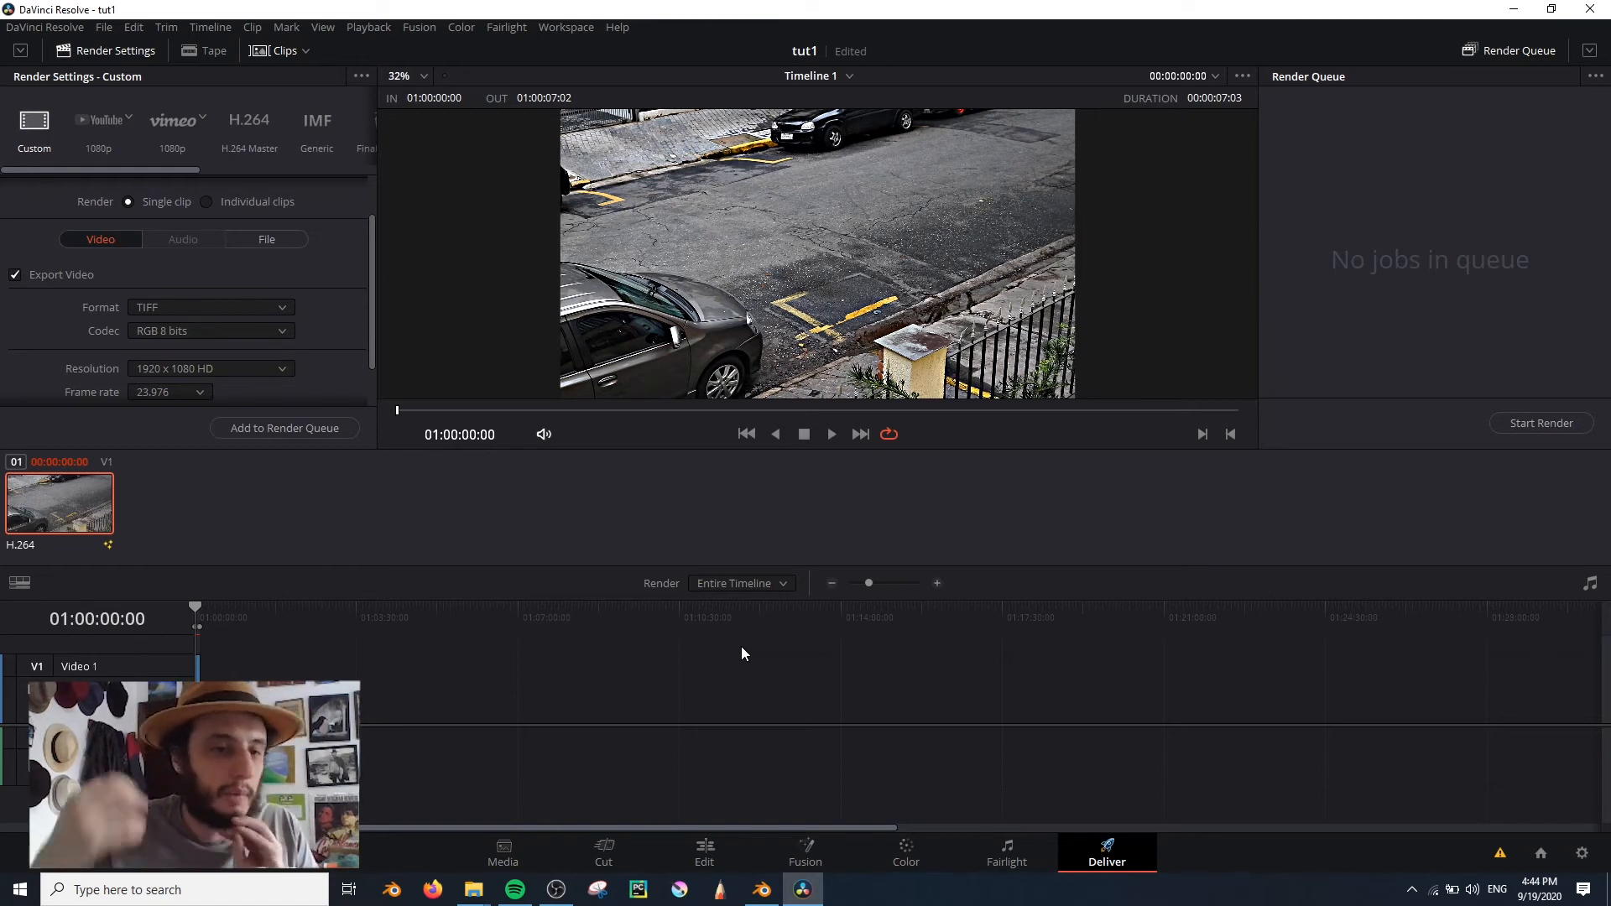
{"action": "left_click", "coordinate": [308, 429]}
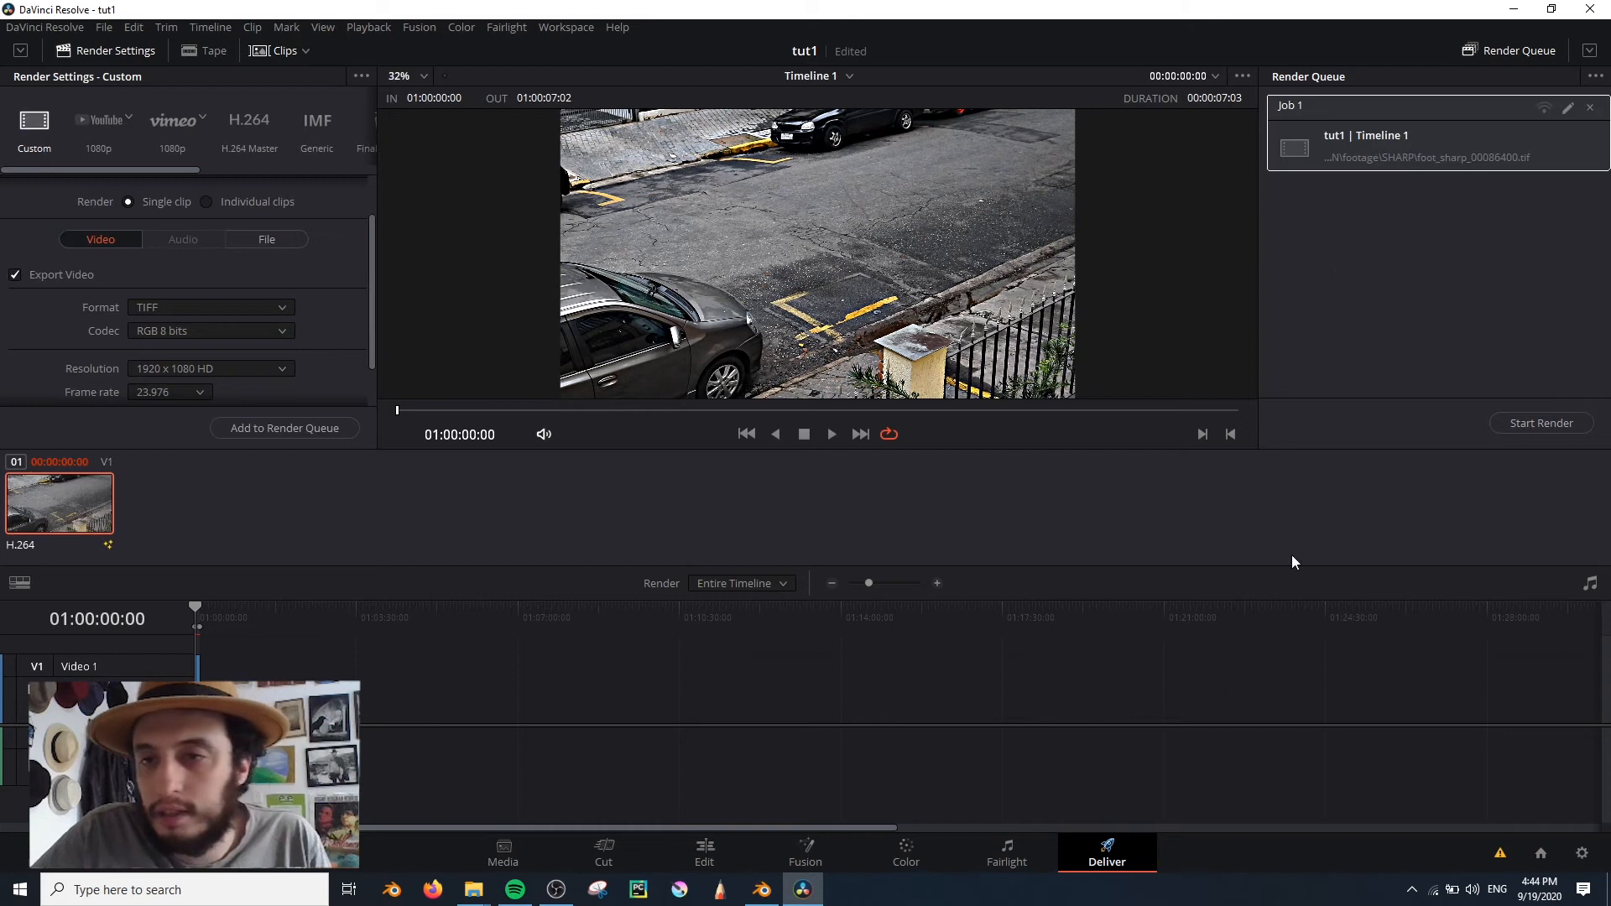
{"action": "left_click", "coordinate": [1543, 423]}
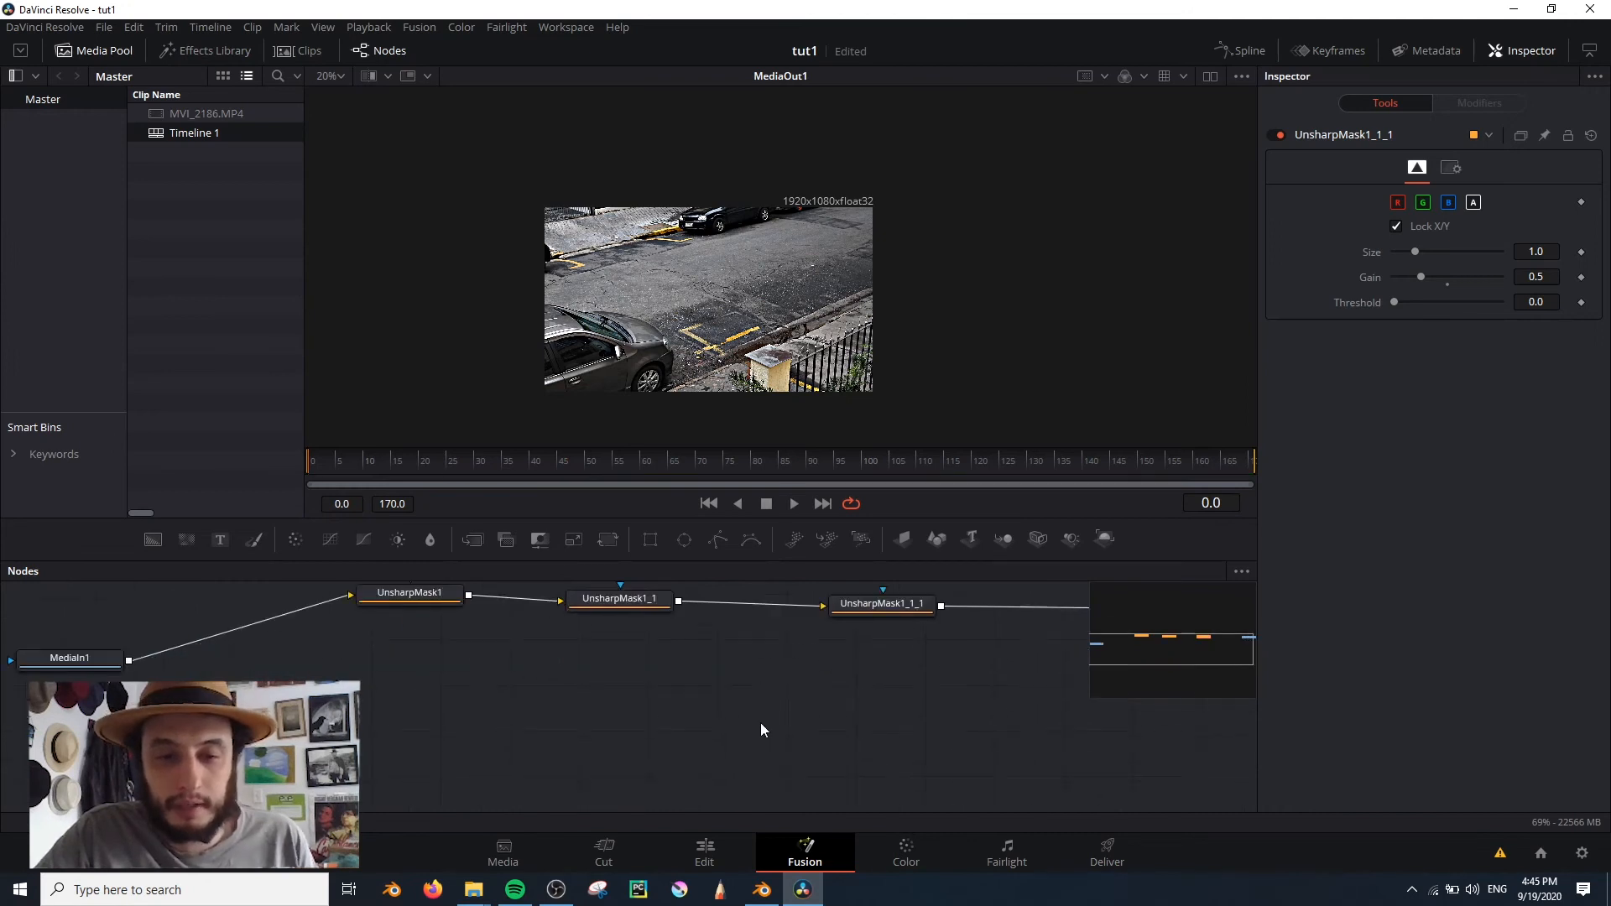
Shift the three Unsharp Mask nodes down level with MediaIn1 in the Fusion node graph and bypass them all.
{"action": "scroll", "coordinate": [660, 732], "scroll_direction": "down", "scroll_amount": 3, "text": "ctrl"}
{"action": "left_click_drag", "start_coordinate": [532, 640], "coordinate": [789, 751]}
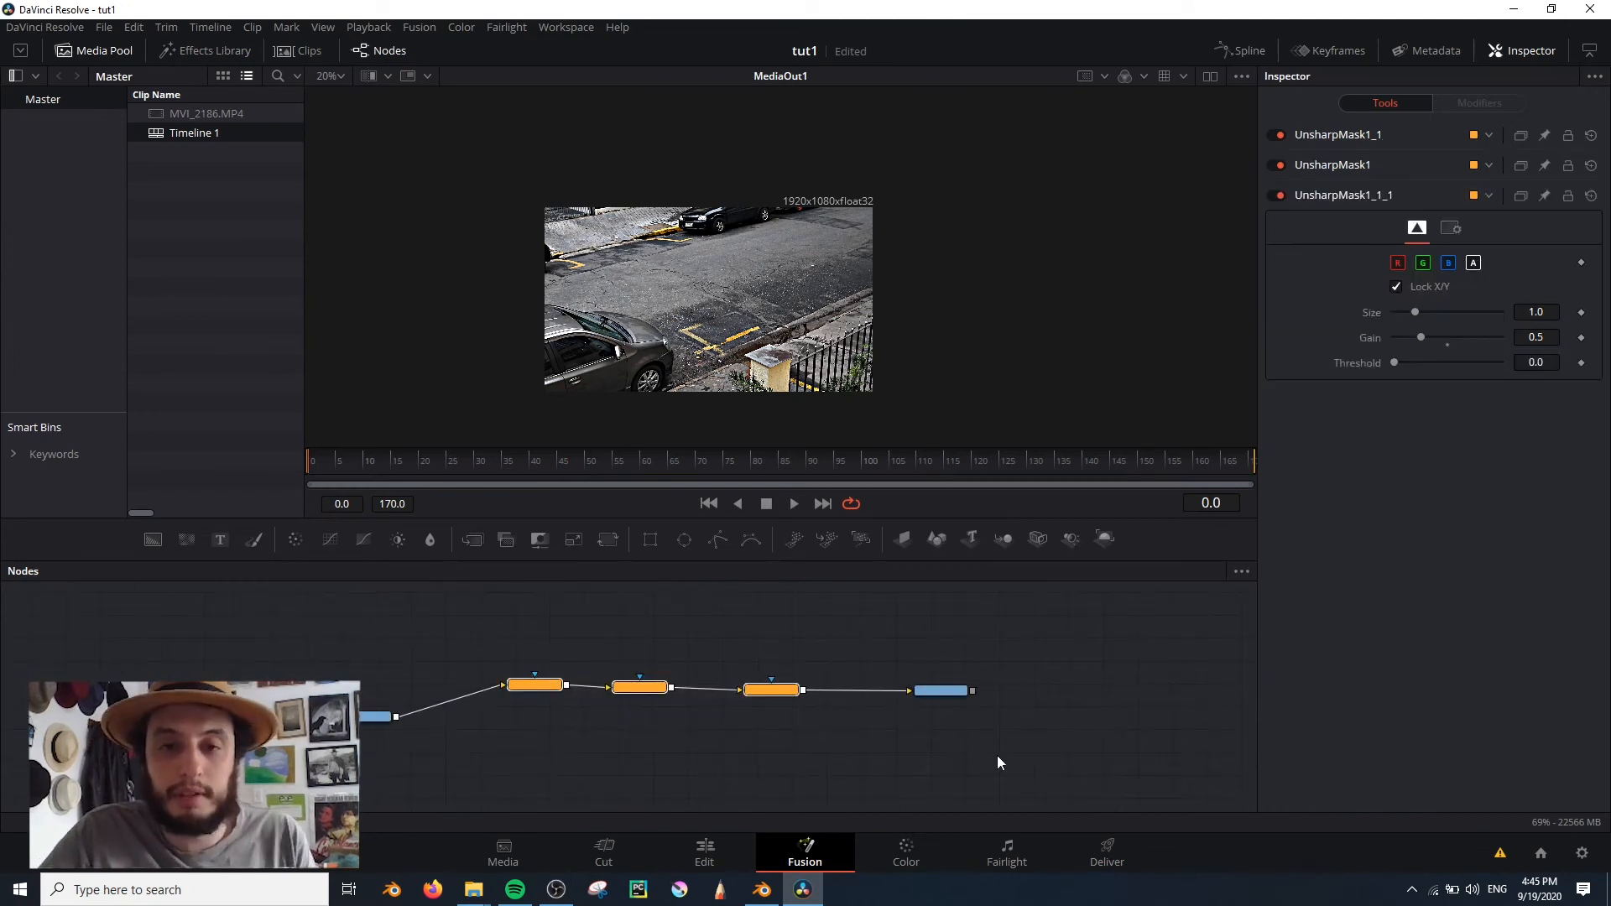
{"action": "left_click", "coordinate": [734, 626]}
{"action": "left_click_drag", "start_coordinate": [545, 644], "coordinate": [765, 764]}
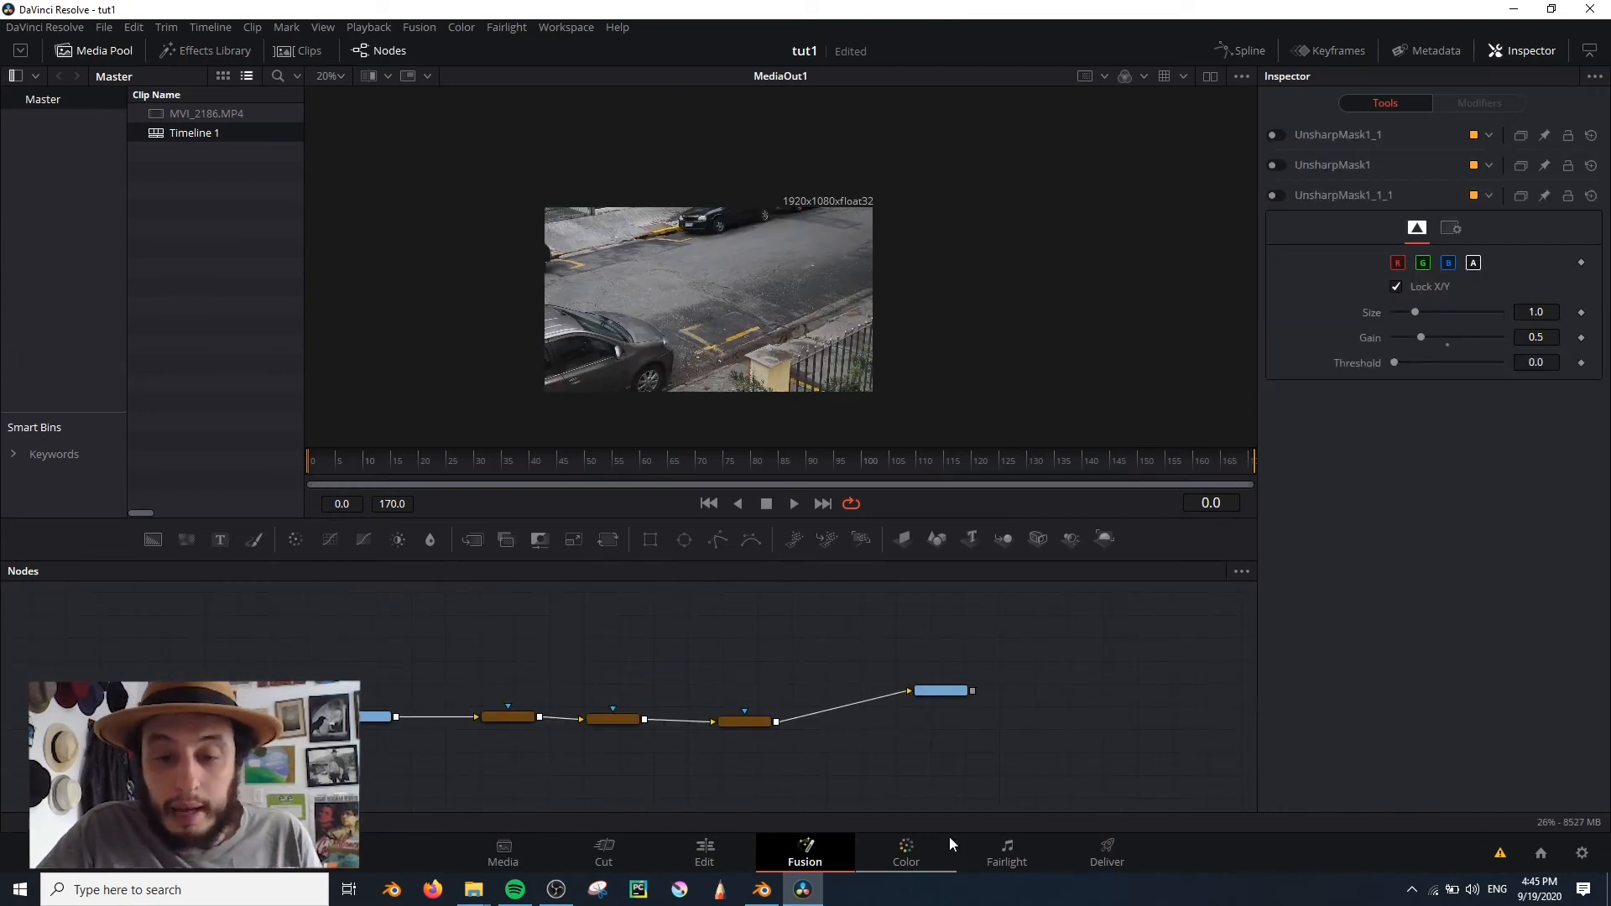
Create a folder named UNSHARP inside the footage folder and set it as the render location for the unsharpened sequence.
{"action": "left_click", "coordinate": [1107, 852]}
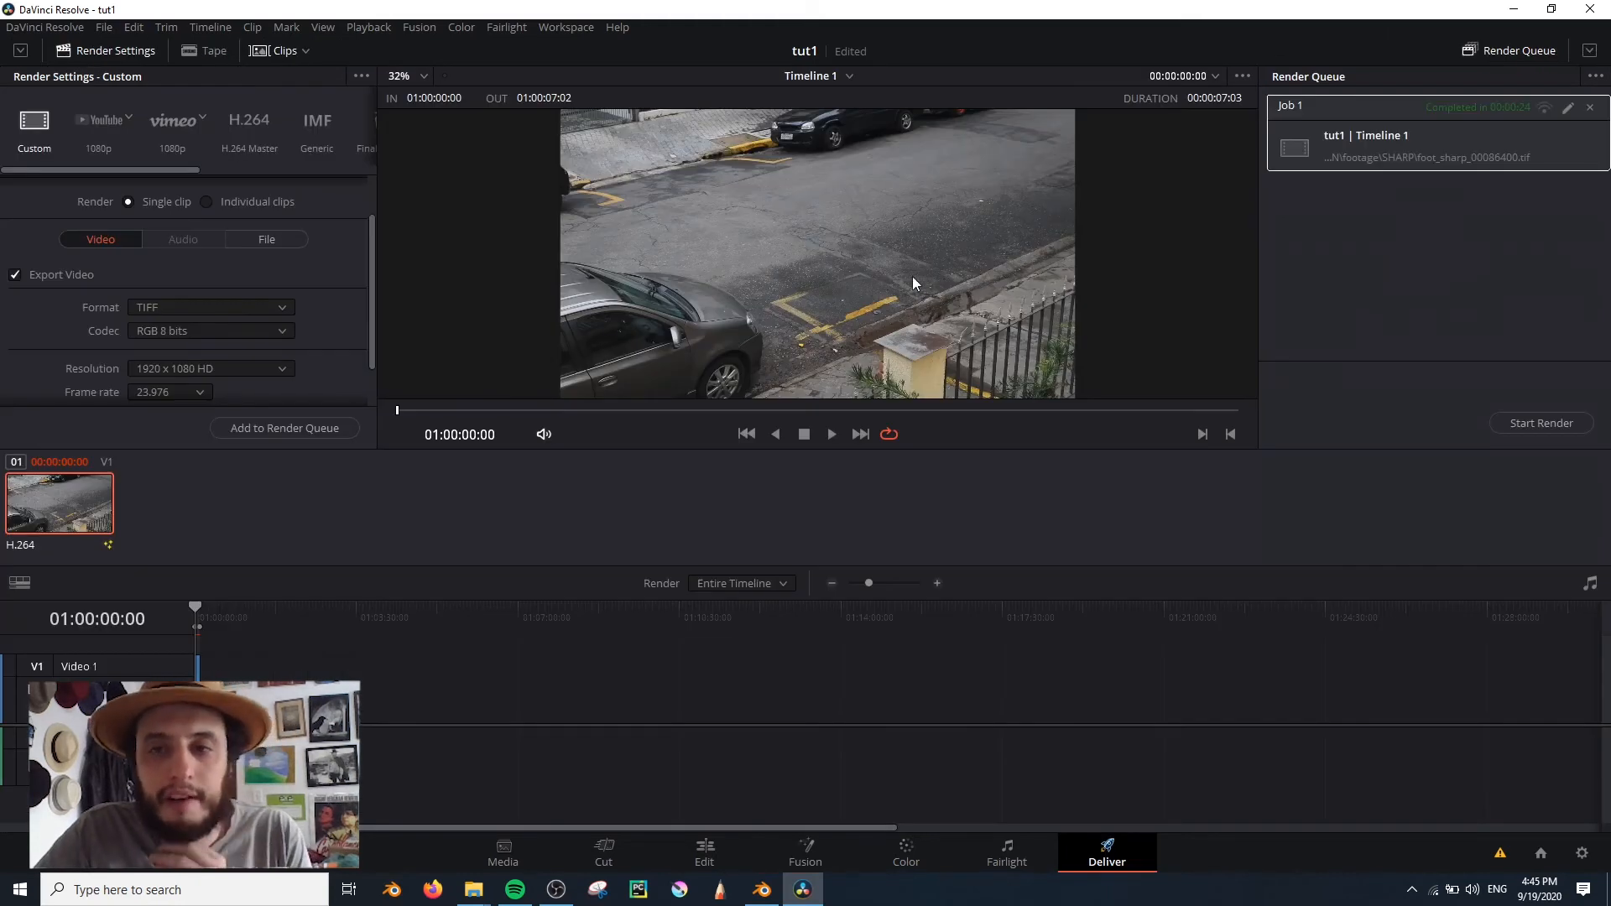
{"action": "left_click", "coordinate": [305, 428]}
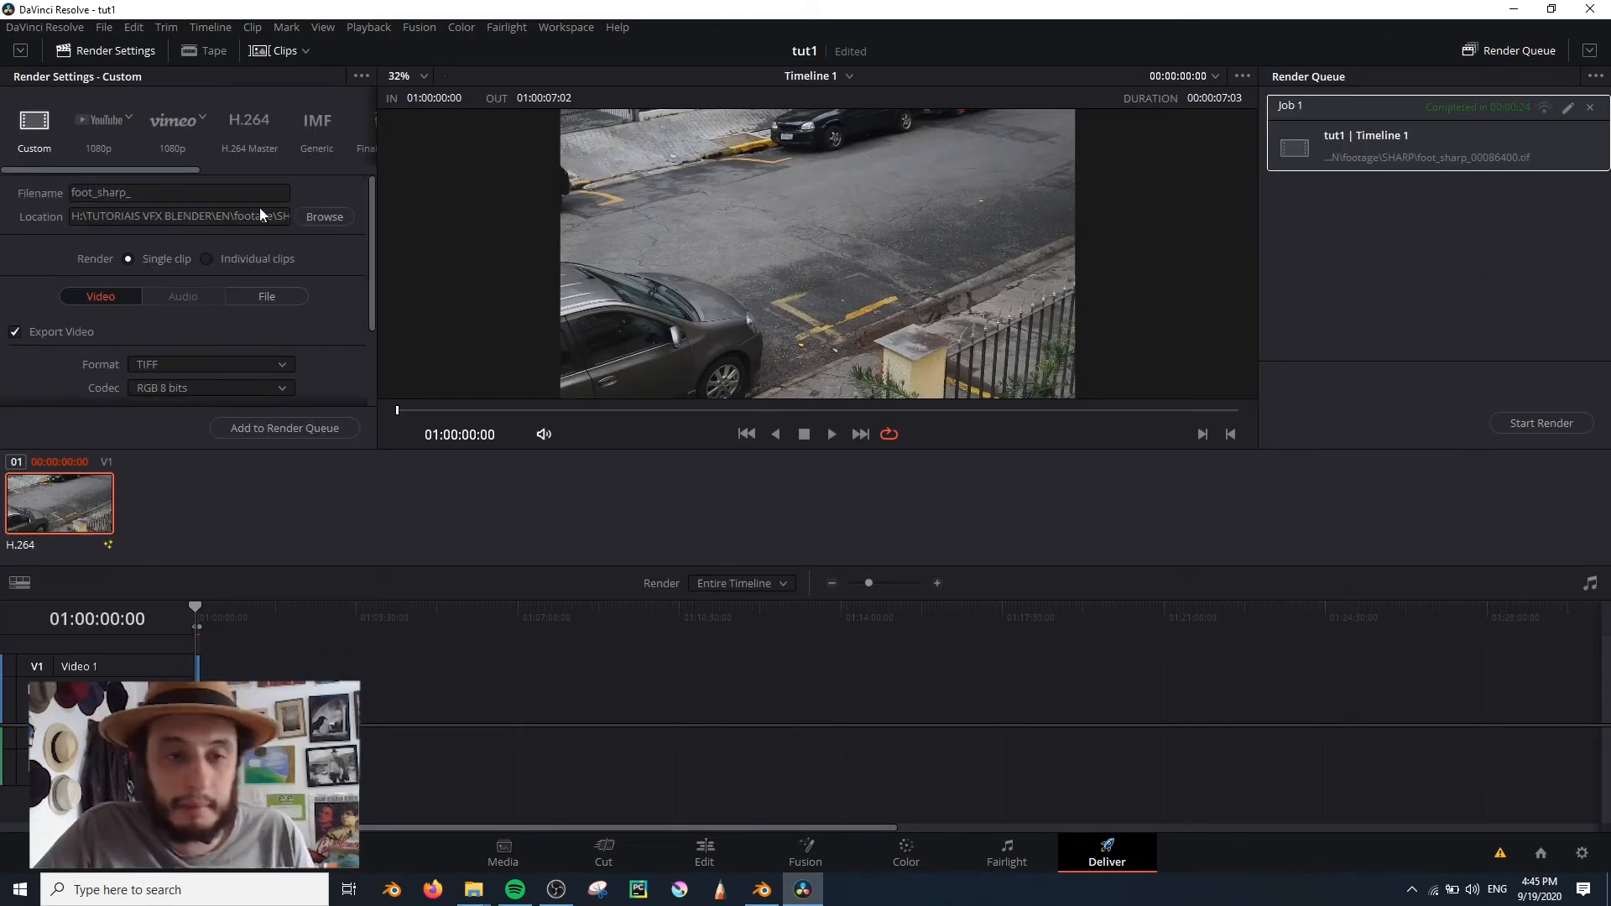
{"action": "left_click", "coordinate": [324, 217]}
{"action": "left_click", "coordinate": [432, 61]}
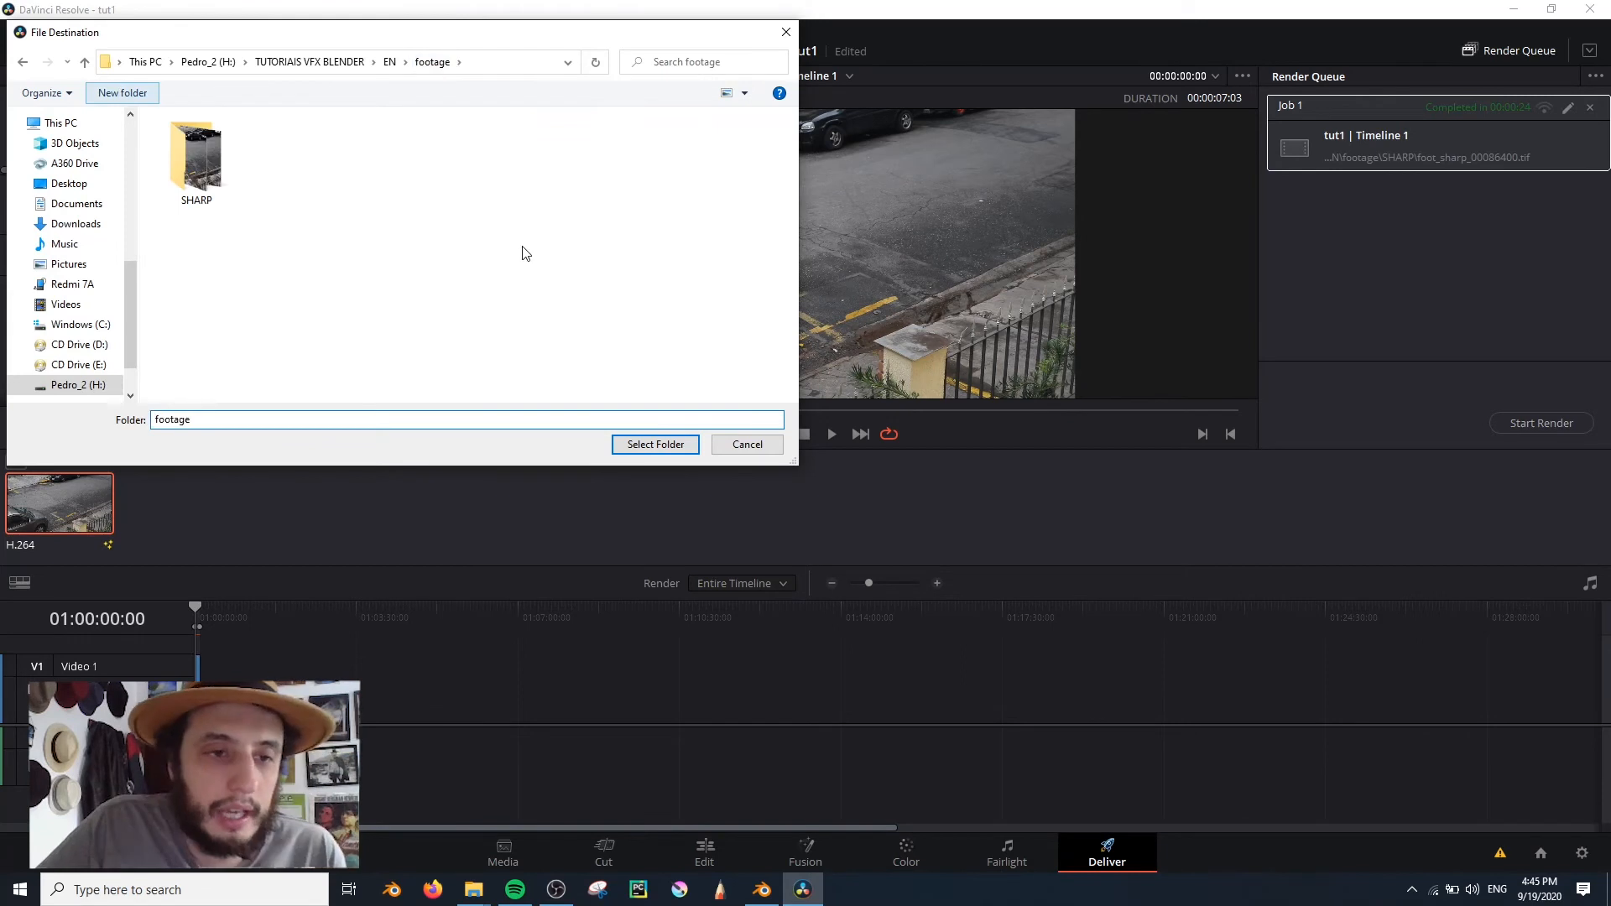
{"action": "key", "text": "ctrl+shift+n"}
{"action": "type", "text": "UN"}
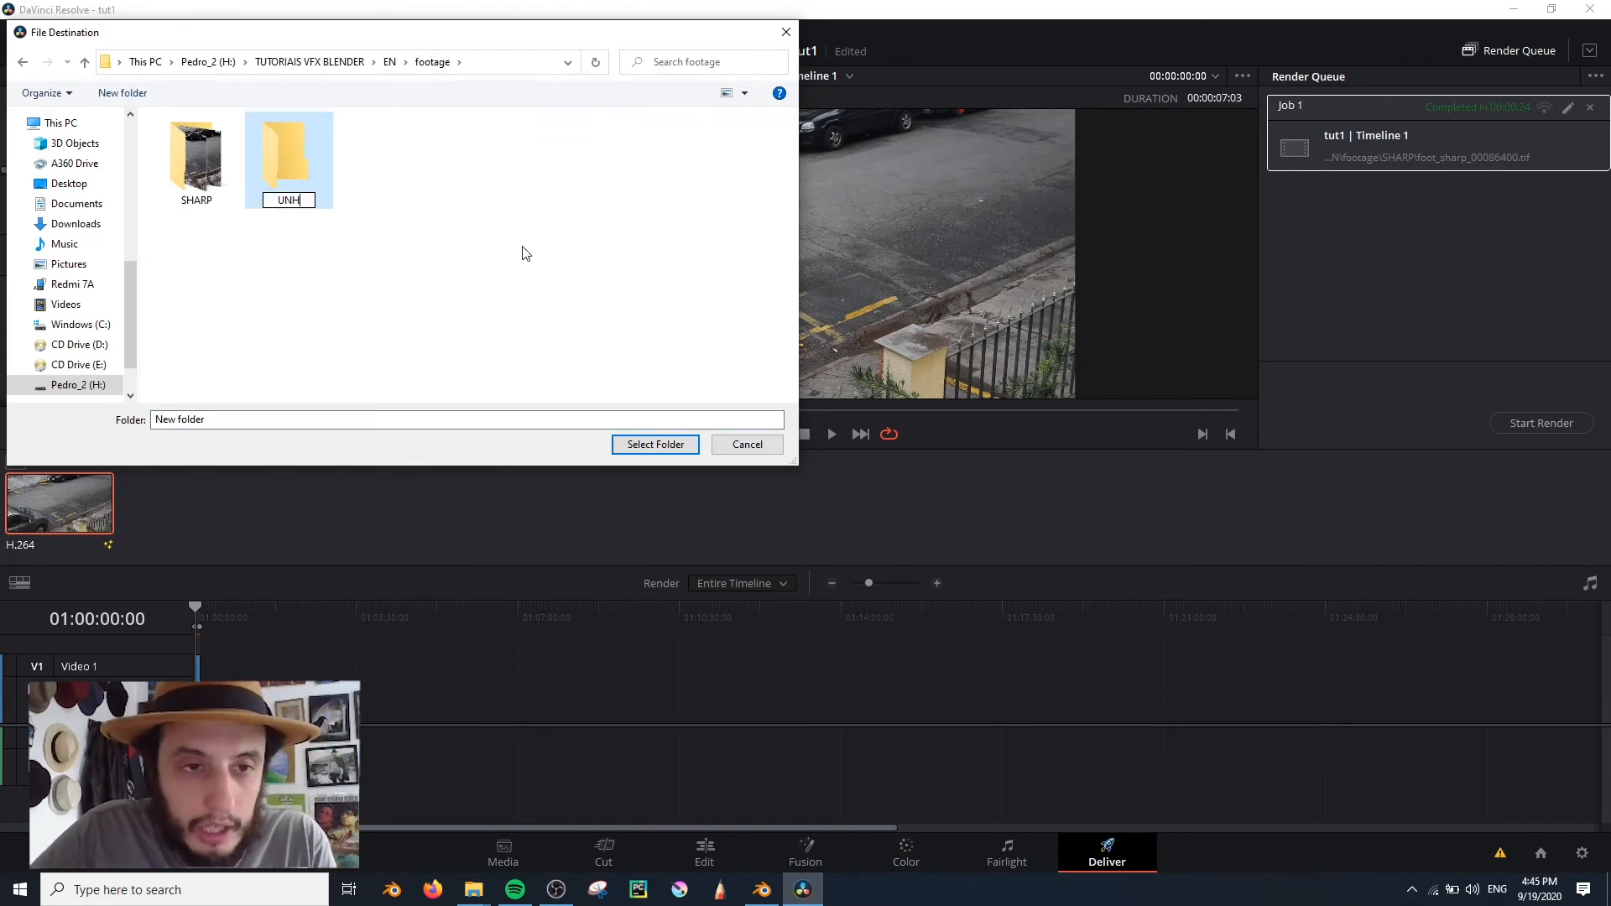
{"action": "type", "text": "SHARP"}
{"action": "key", "text": "Return"}
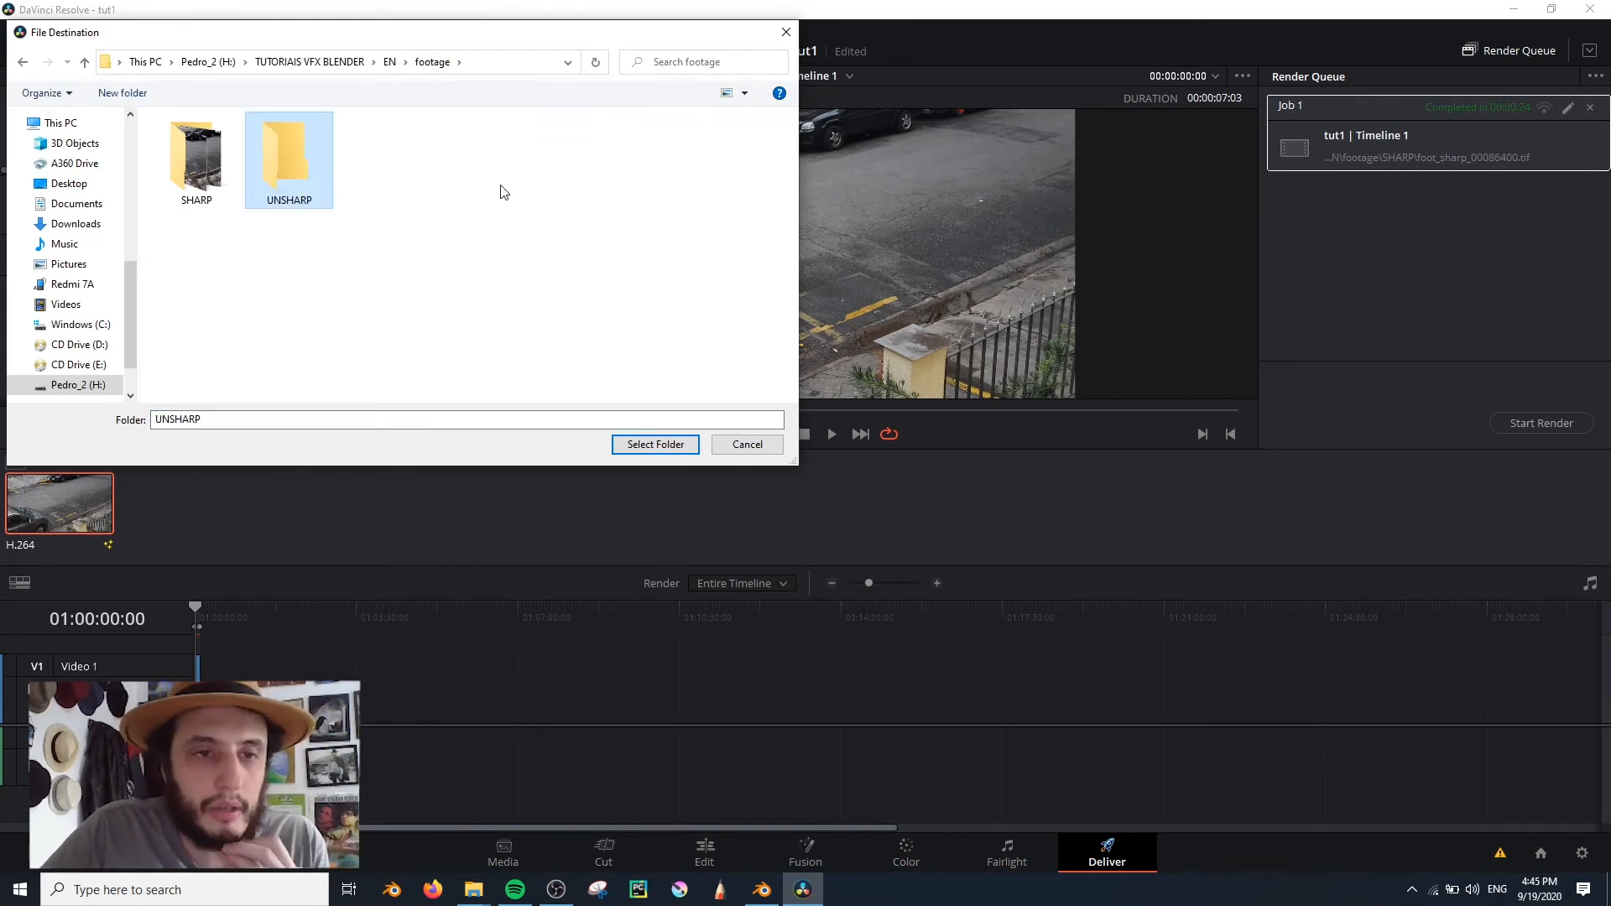
{"action": "double_click", "coordinate": [296, 166]}
{"action": "left_click", "coordinate": [655, 444]}
Render the timeline under the filename foot_unsharp_, replacing the completed job in the render queue with the new one.
{"action": "left_click", "coordinate": [97, 193]}
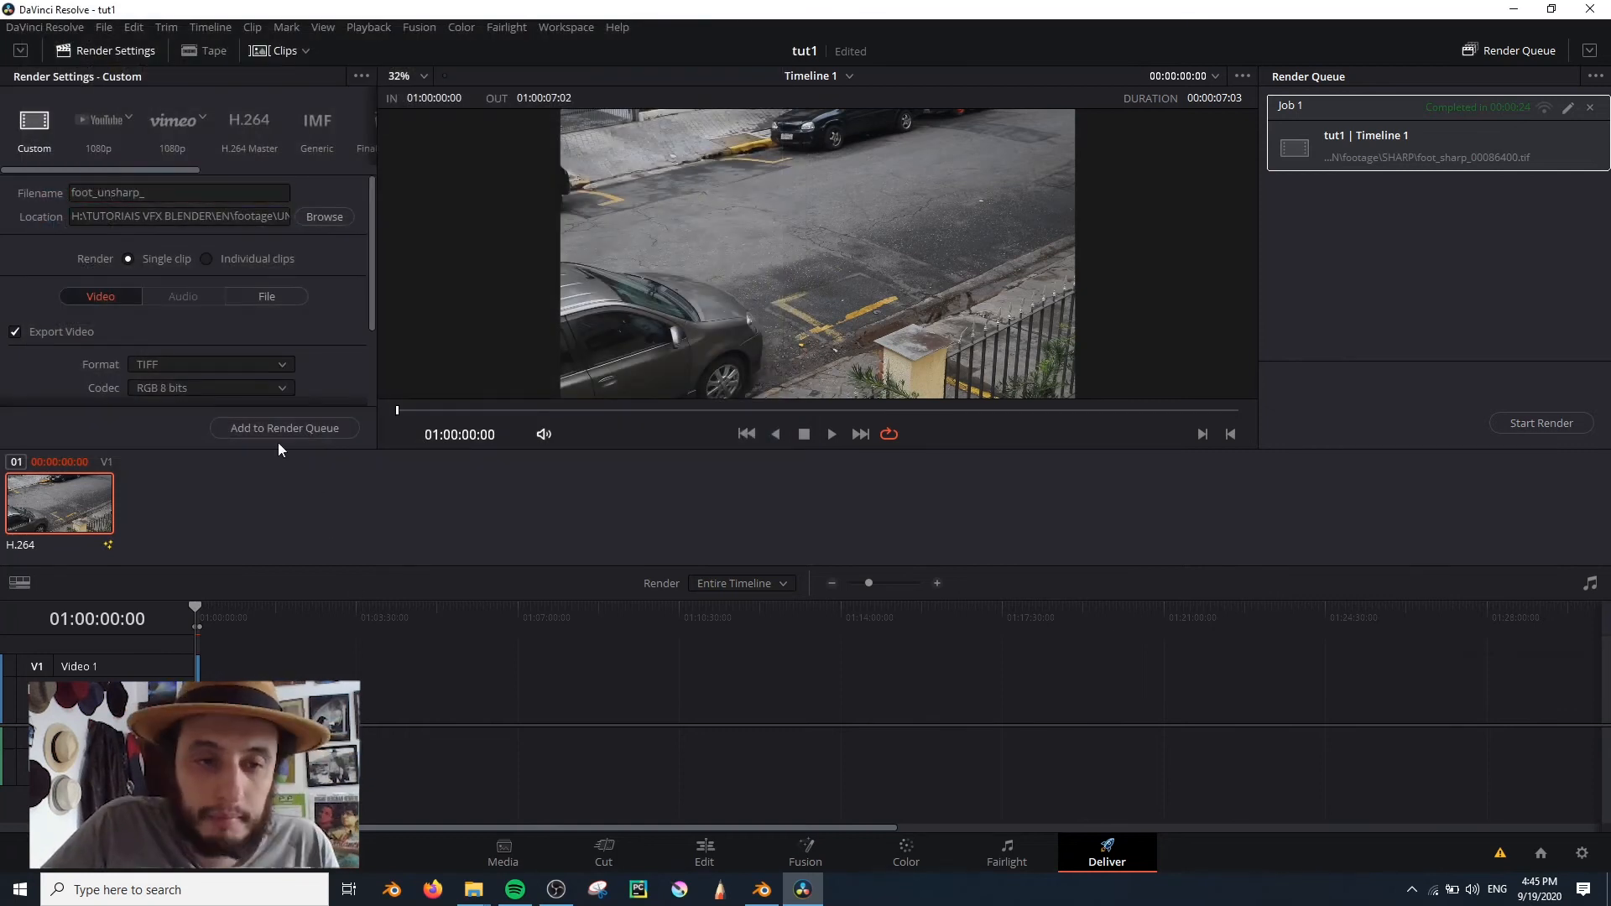
{"action": "left_click", "coordinate": [1590, 107]}
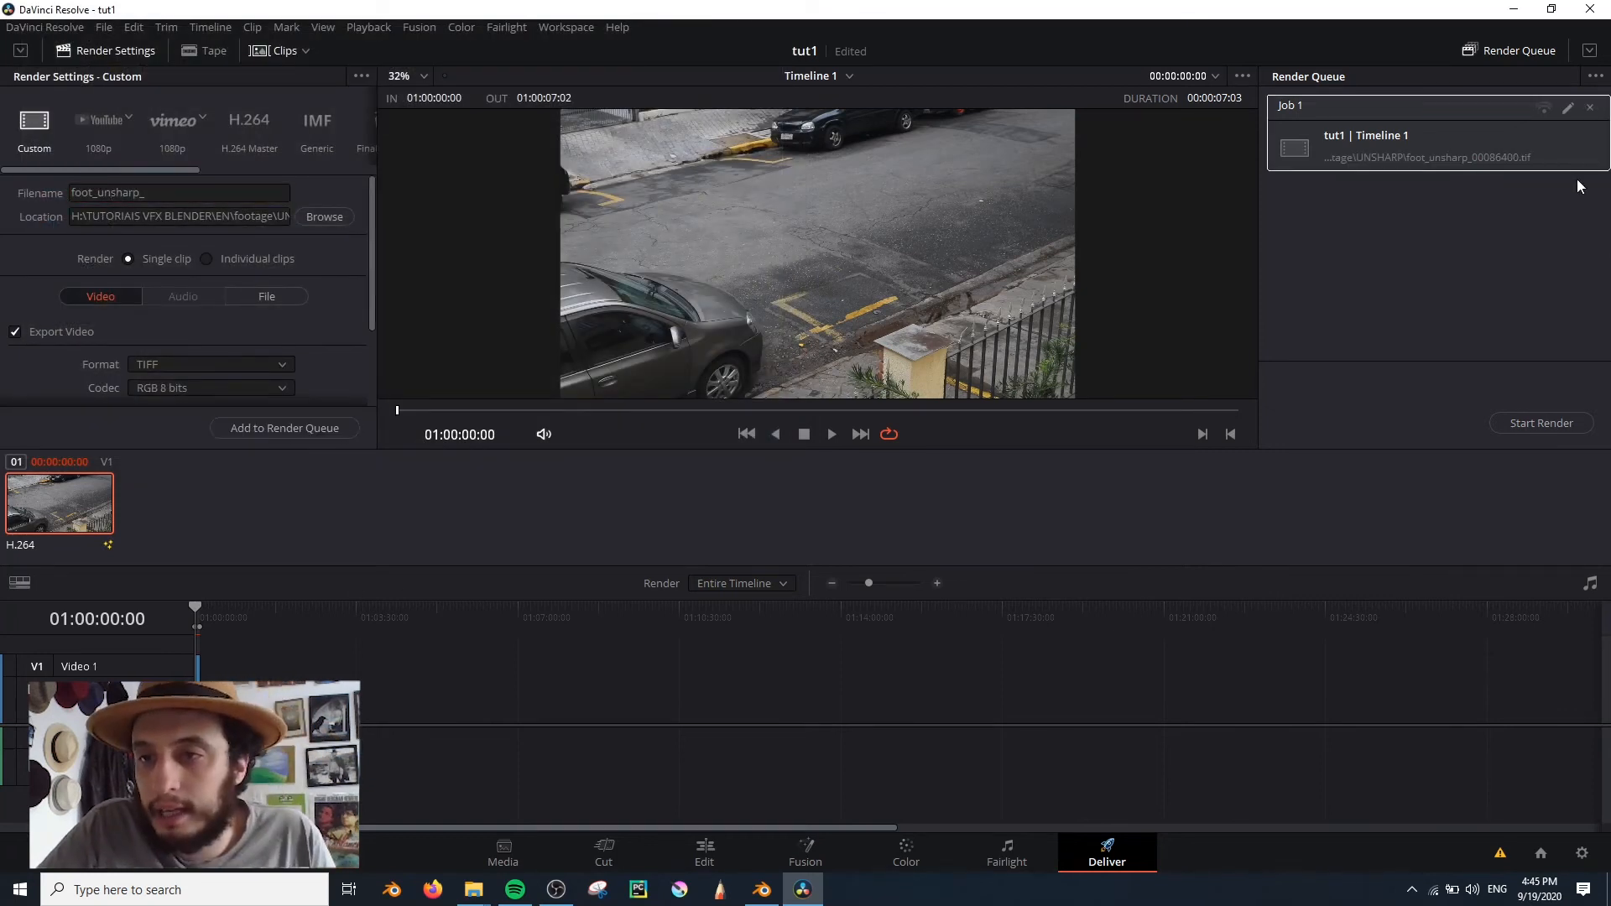
{"action": "left_click", "coordinate": [1535, 423]}
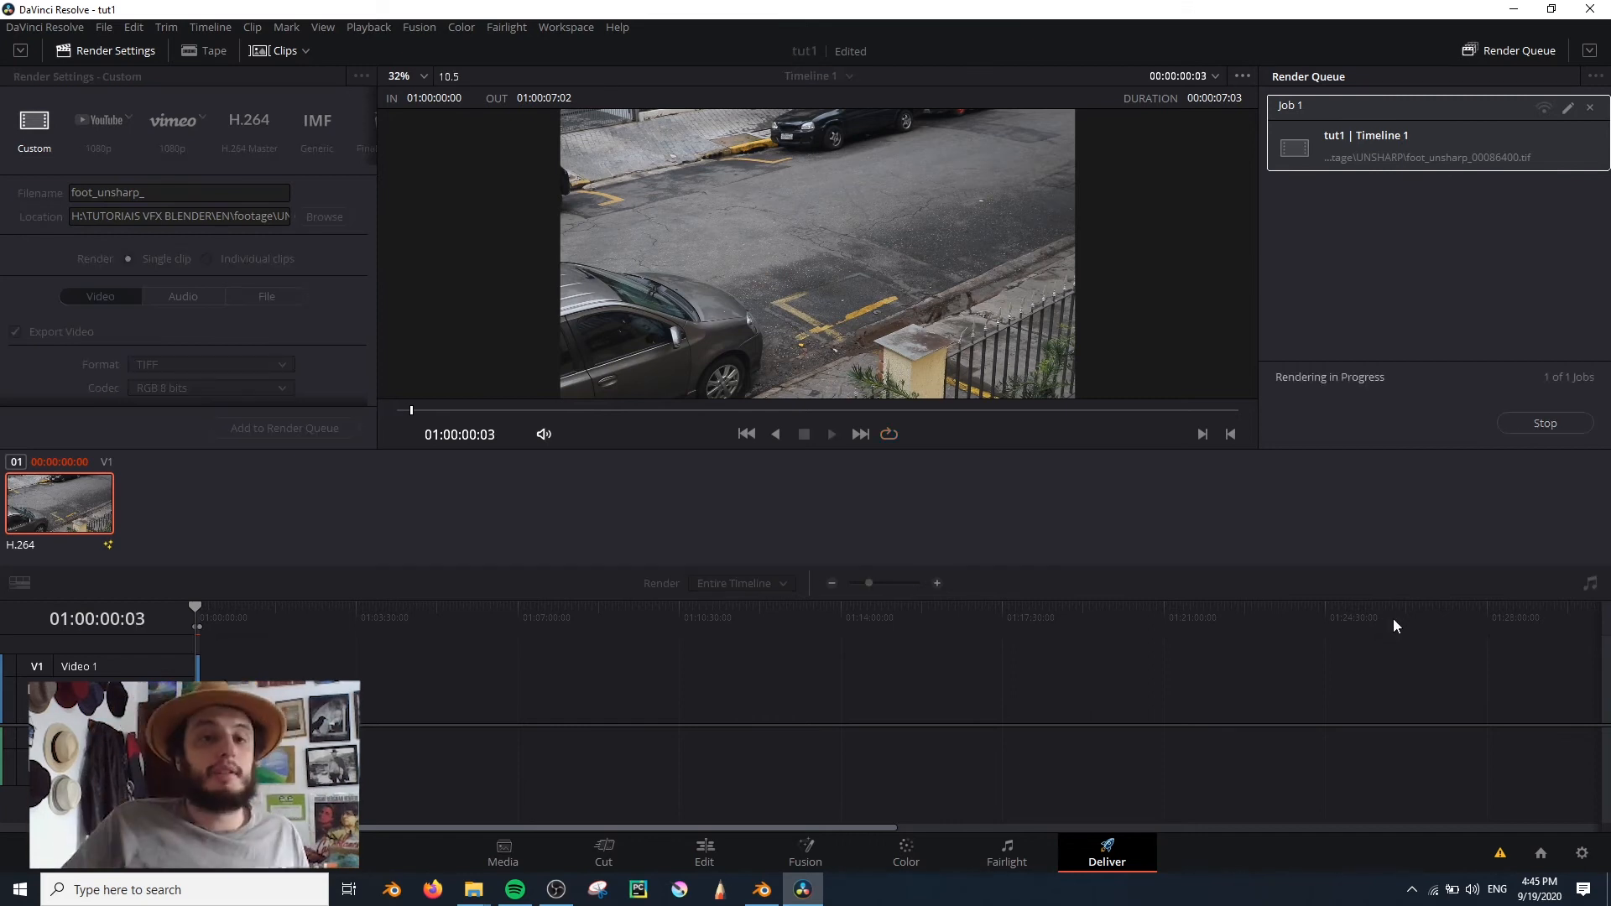